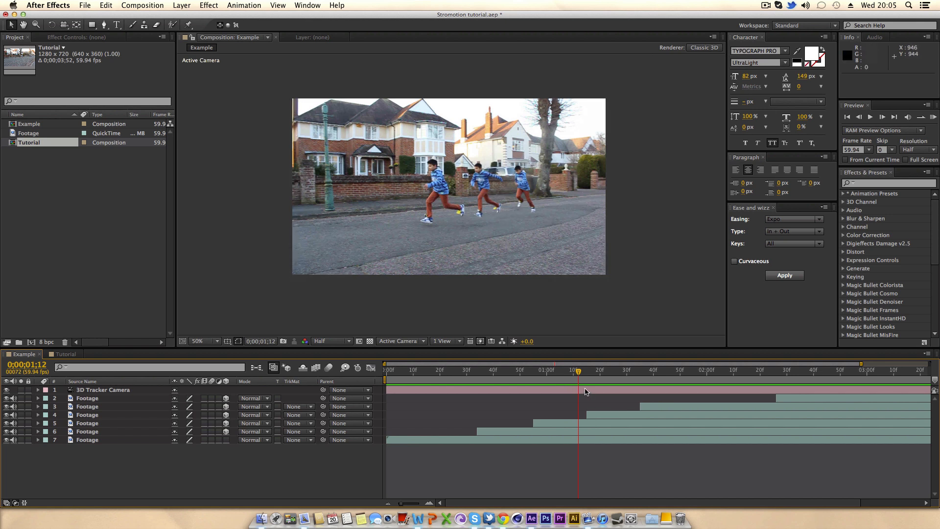
Scrub the finished Example composition to 0;00;01;44 and play the "SKATE. by Baker" YouTube video in Chrome as a reference for the effect.
left_click_drag(579, 374, 627, 375)
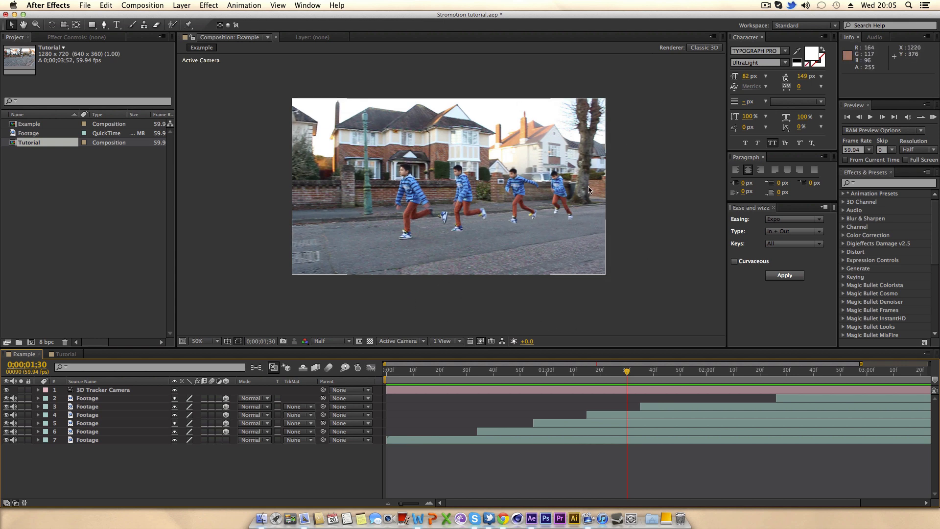
left_click_drag(630, 375, 668, 354)
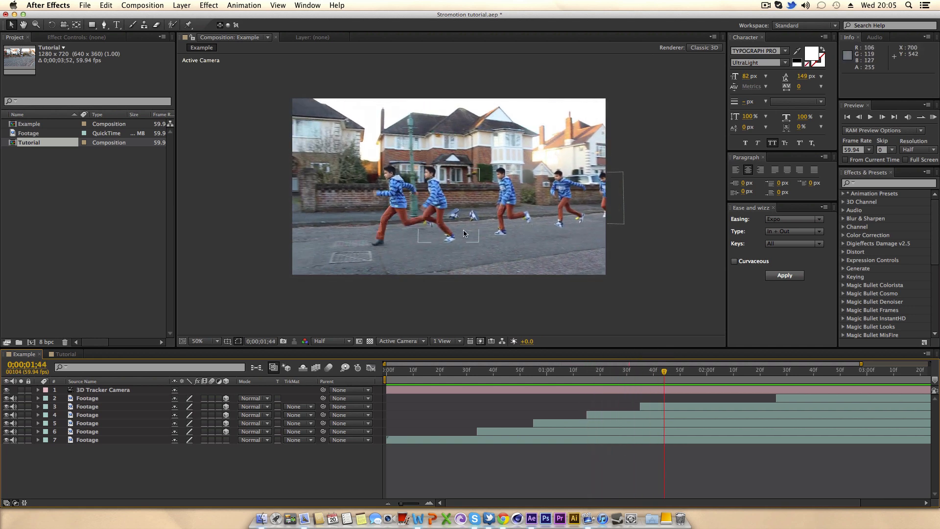
key("alt+Right")
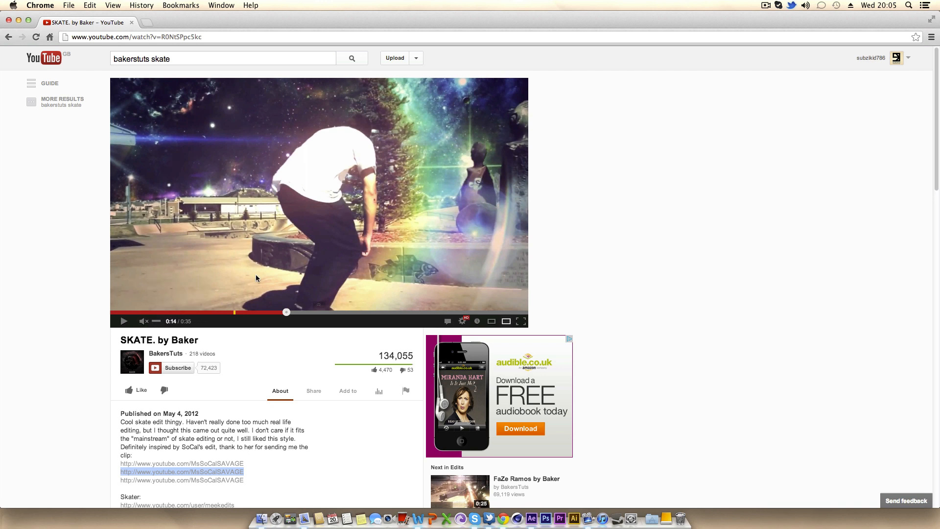
left_click(154, 291)
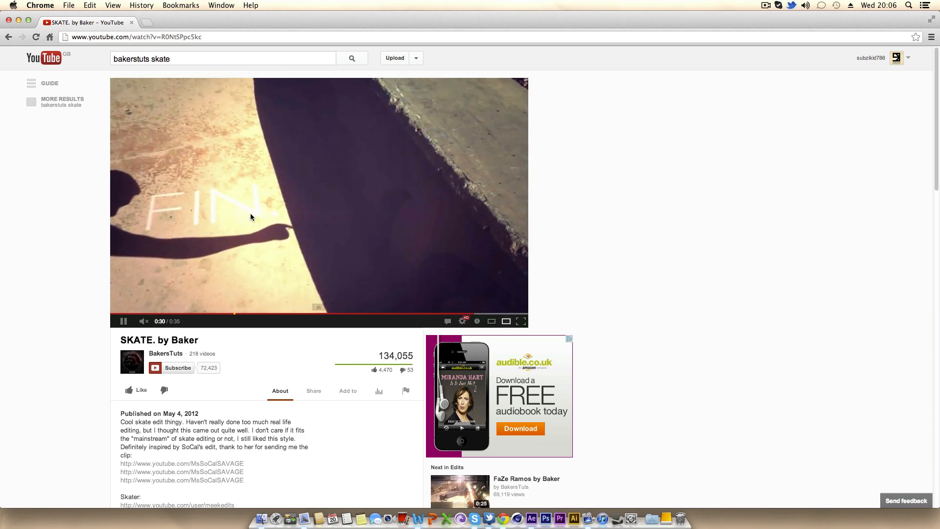
key("alt+Left")
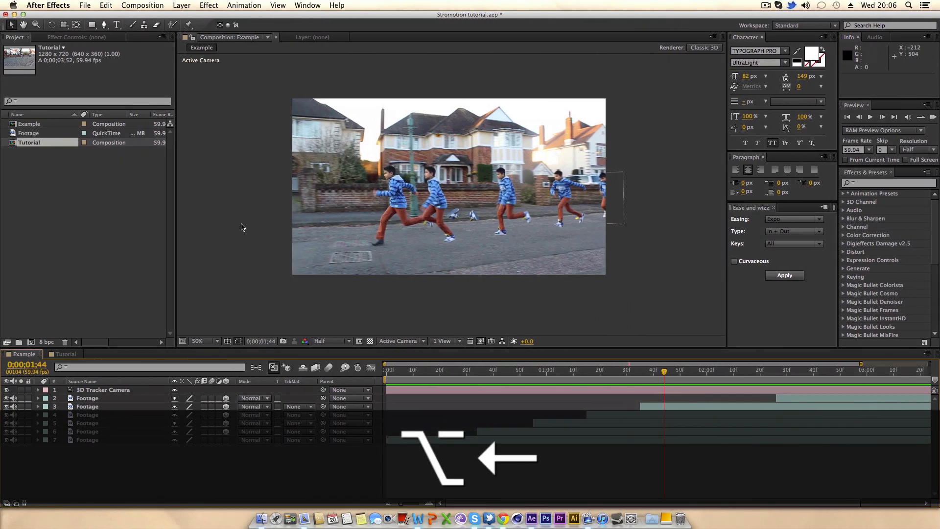
Scrub the Tutorial composition's footage to 0;00;03;39 and return to the Start marker at 0;00;00;34.
left_click(53, 355)
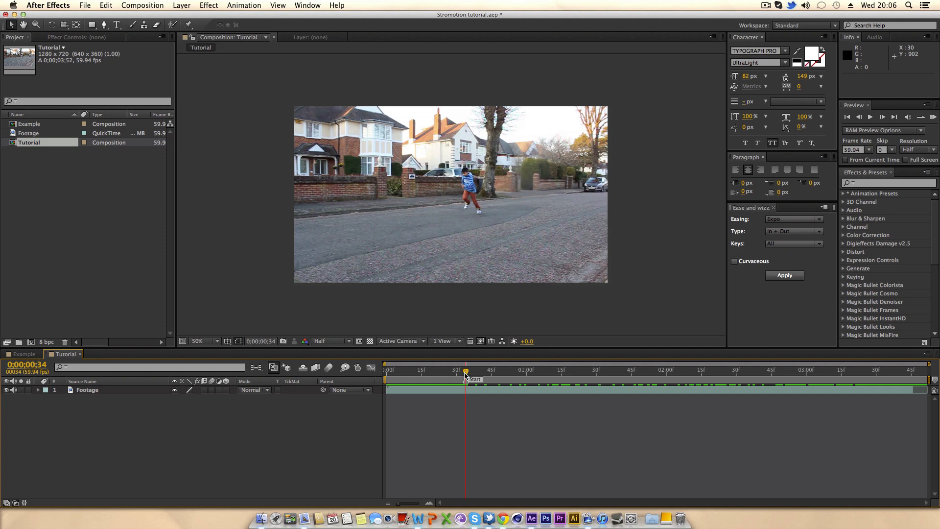
left_click_drag(465, 376, 902, 383)
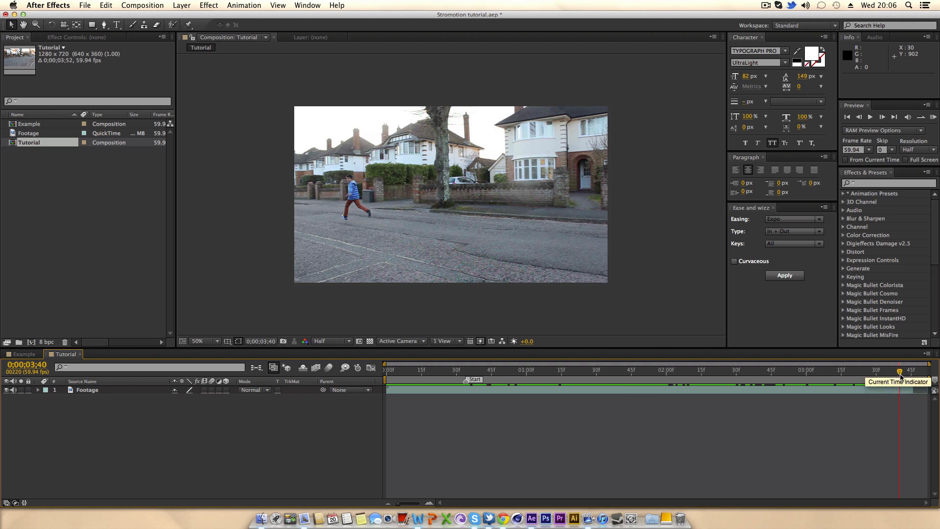
left_click_drag(900, 374, 897, 375)
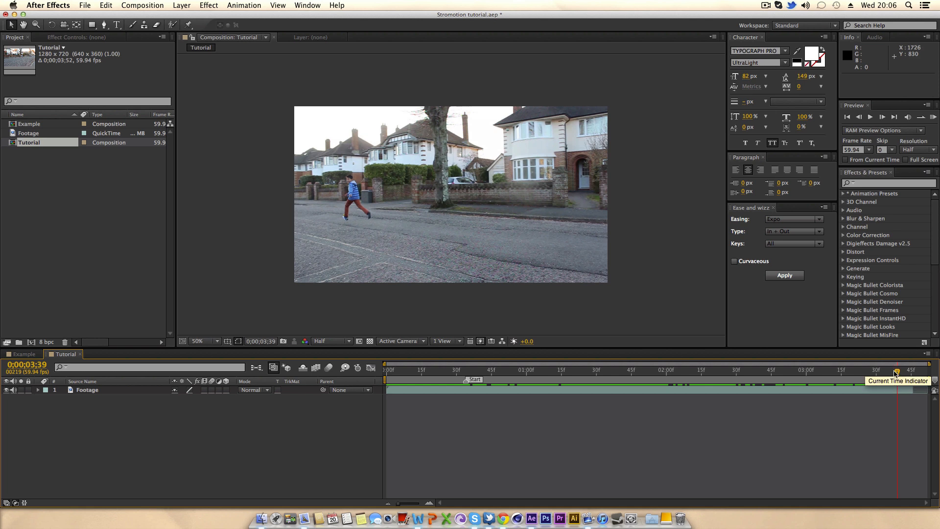
left_click_drag(895, 375, 465, 369)
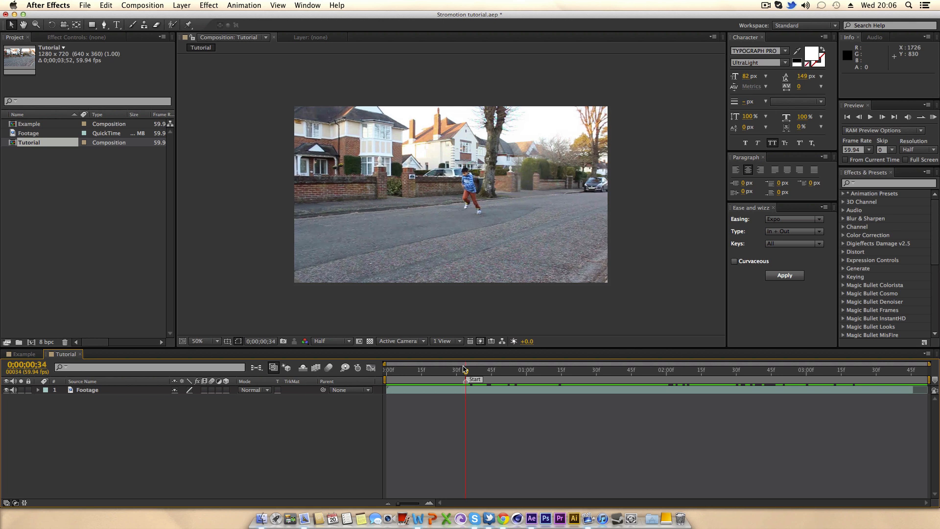
Duplicate the Footage layer in the Tutorial composition four times, after a glance at the Example composition's layer stack.
left_click(479, 391)
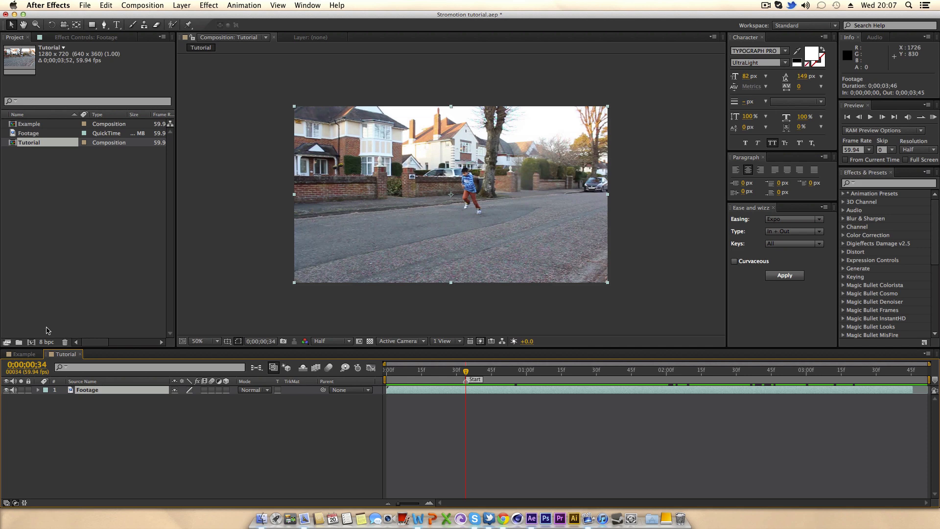
left_click(24, 352)
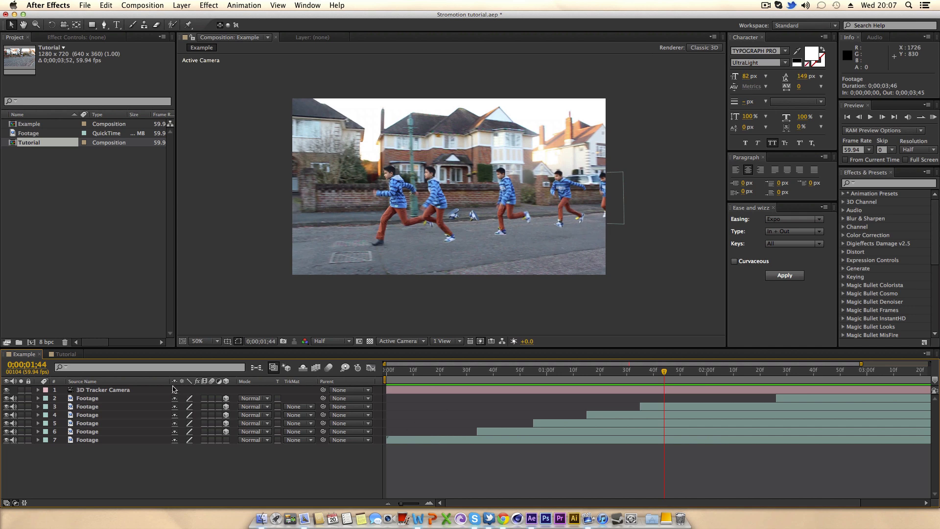
left_click(66, 354)
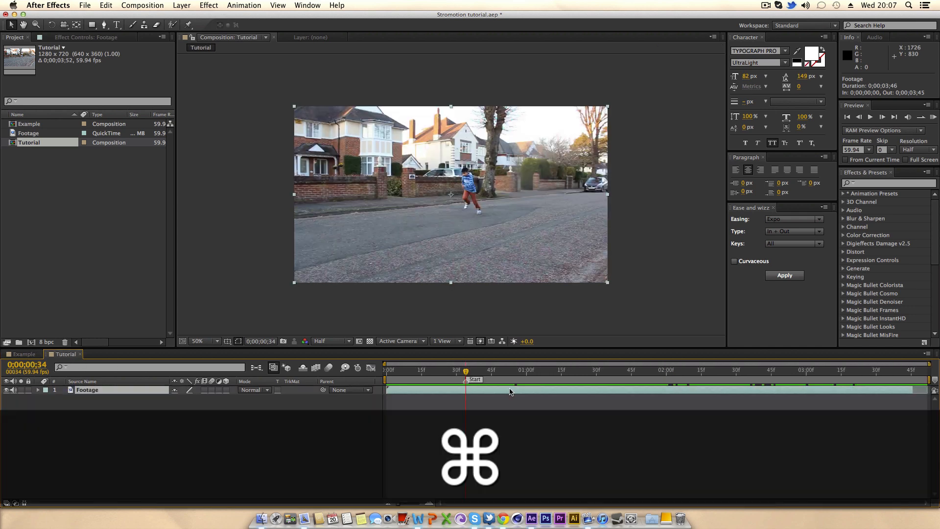
key("super+d")
key("super+d")
key("super+d")
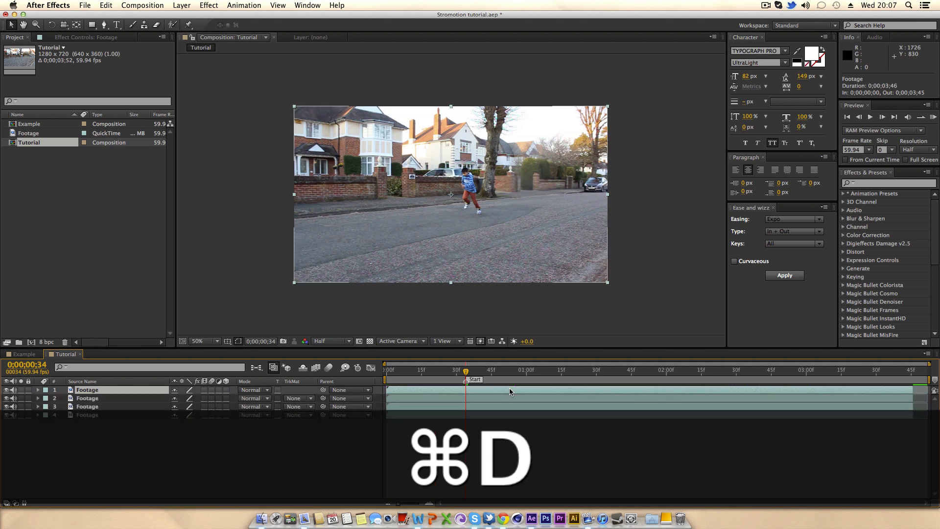
key("super+d")
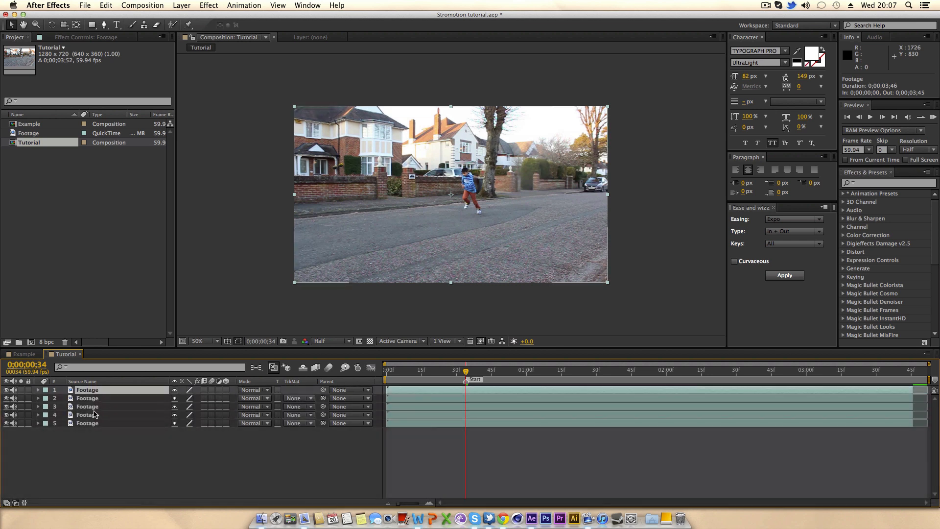
Select the fourth Footage layer with the current time at the Start marker, 0;00;00;34.
left_click(94, 414)
left_click(92, 390)
left_click(91, 416)
left_click(91, 406)
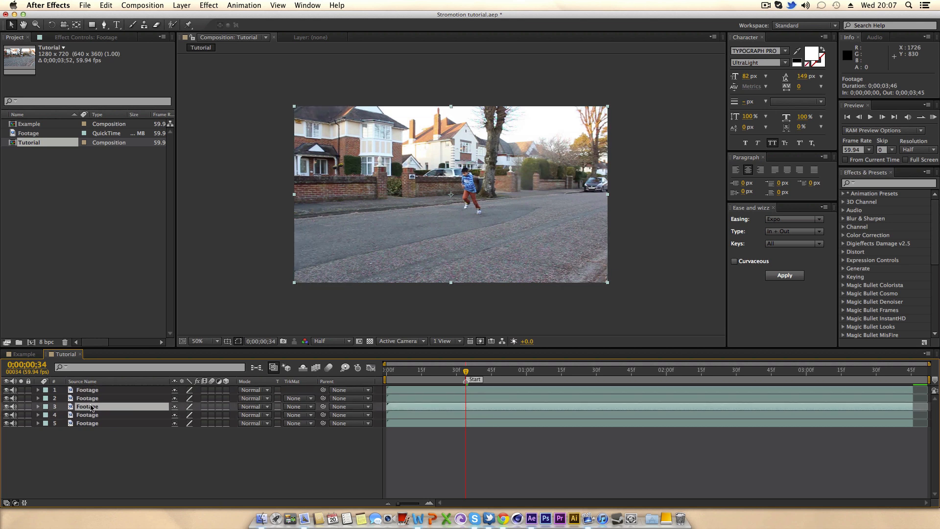
key("super+Up")
key("super+Up")
left_click(91, 416)
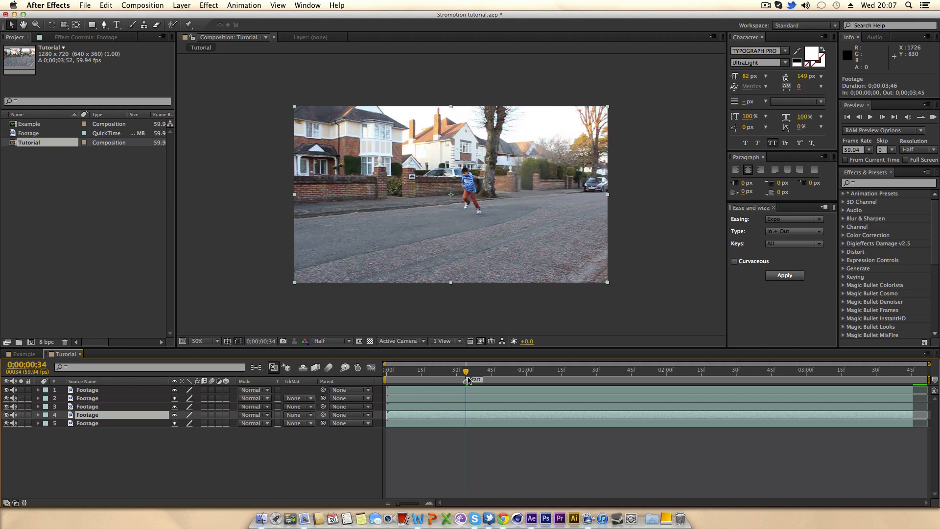
mouse_move(467, 373)
left_mouse_down()
mouse_move(514, 375)
mouse_move(469, 387)
left_mouse_up()
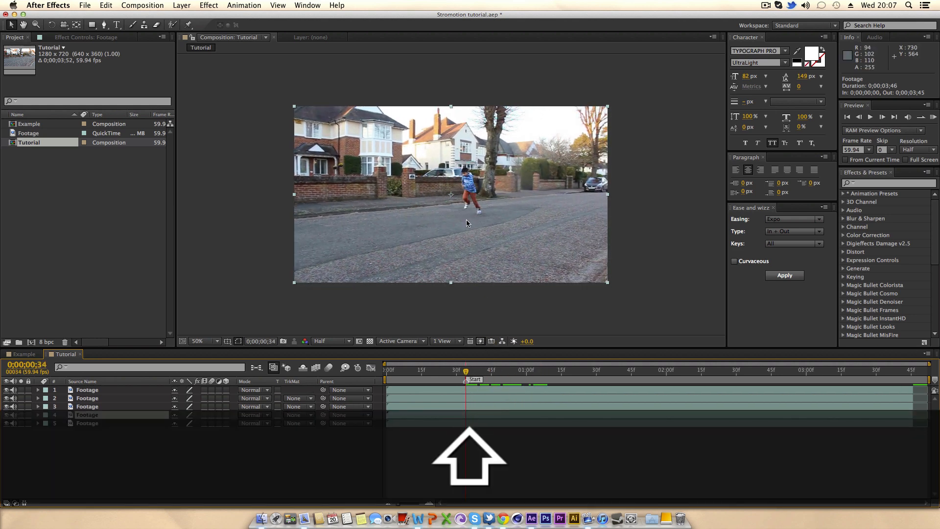
Set the Tutorial composition's preview resolution to Full.
scroll(478, 185, "down", 2)
scroll(476, 187, "up", 3)
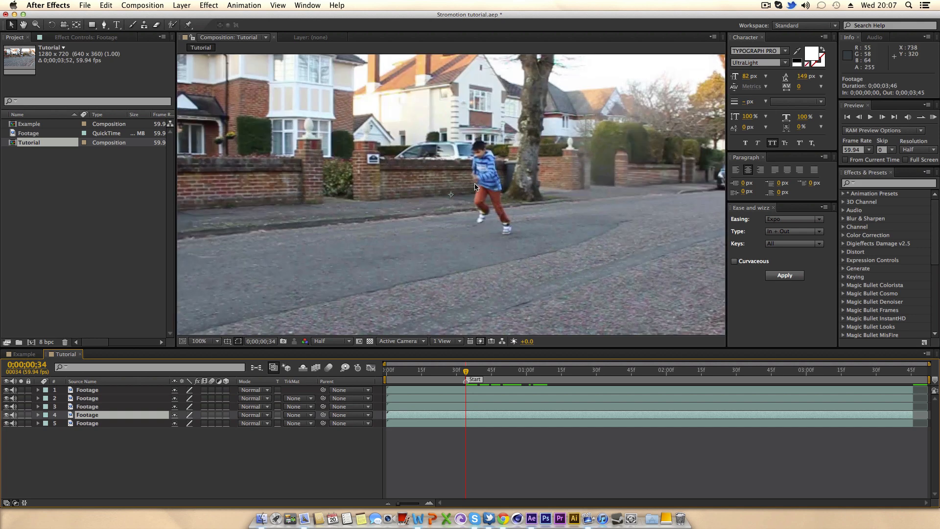
left_click(332, 342)
left_click(327, 365)
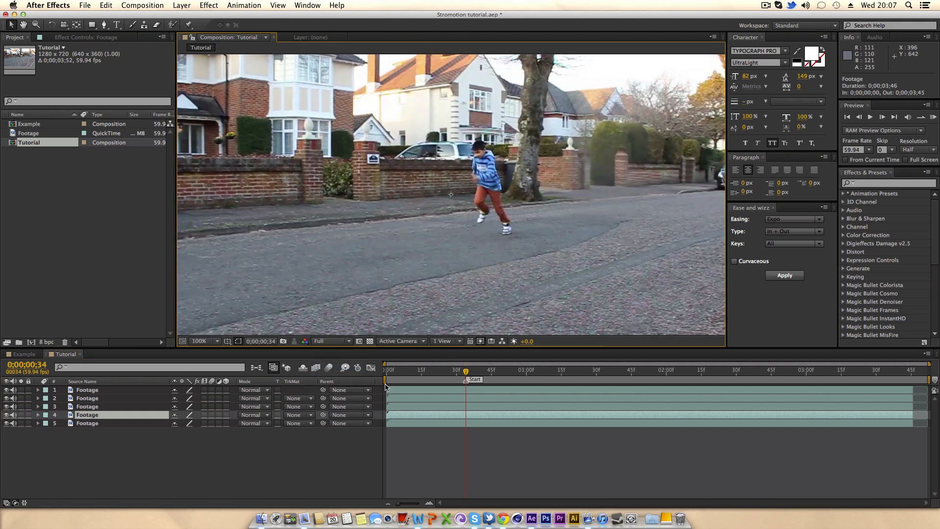
scroll(514, 183, "down", 2)
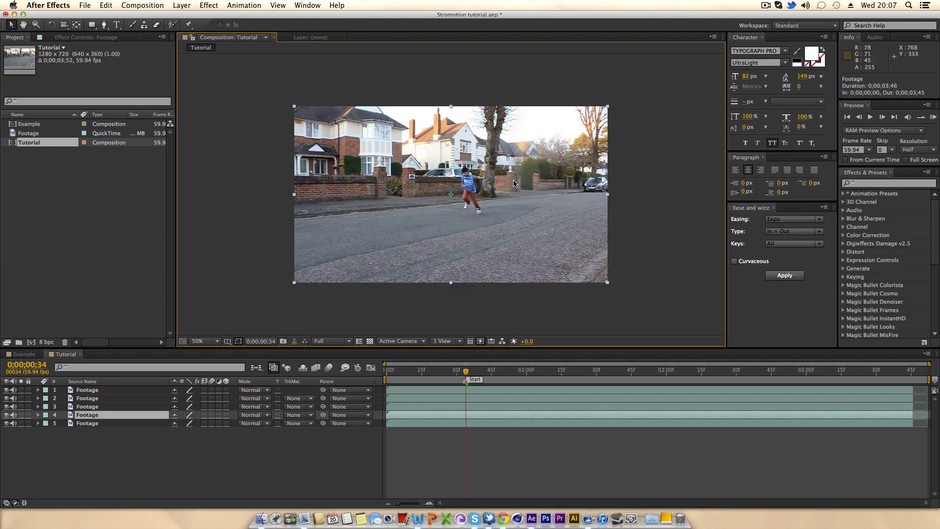
Trim the start of the fourth Footage layer to the Start marker at 0;00;00;34.
scroll(513, 183, "up", 2)
scroll(513, 183, "down", 1)
key("alt+bracketleft")
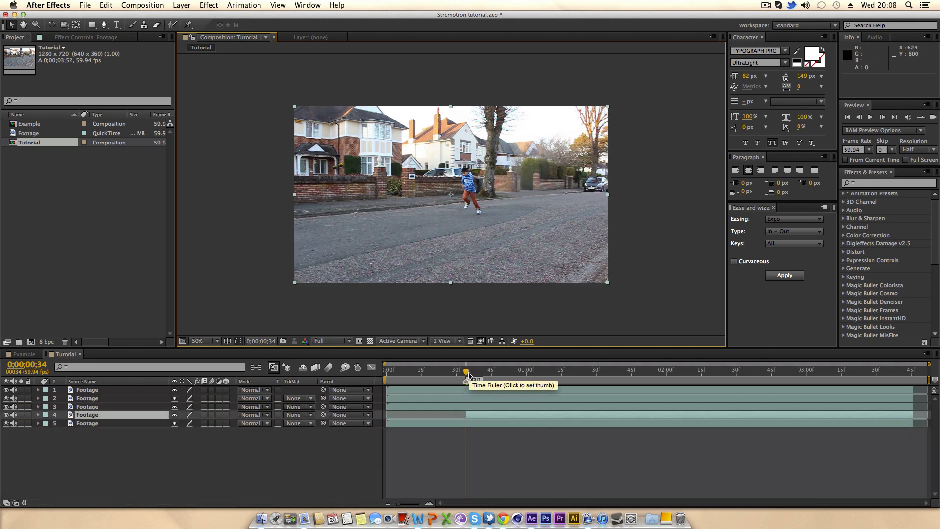
Scrub as far as 0;00;01;35 to examine how the runner's positions are spaced, and return to the Start marker.
left_click_drag(466, 375, 516, 376)
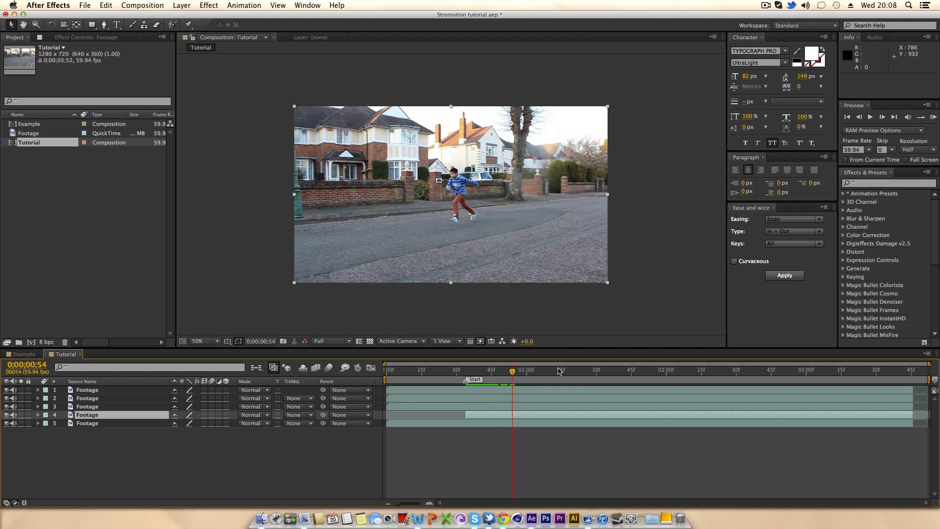
left_click_drag(560, 370, 607, 371)
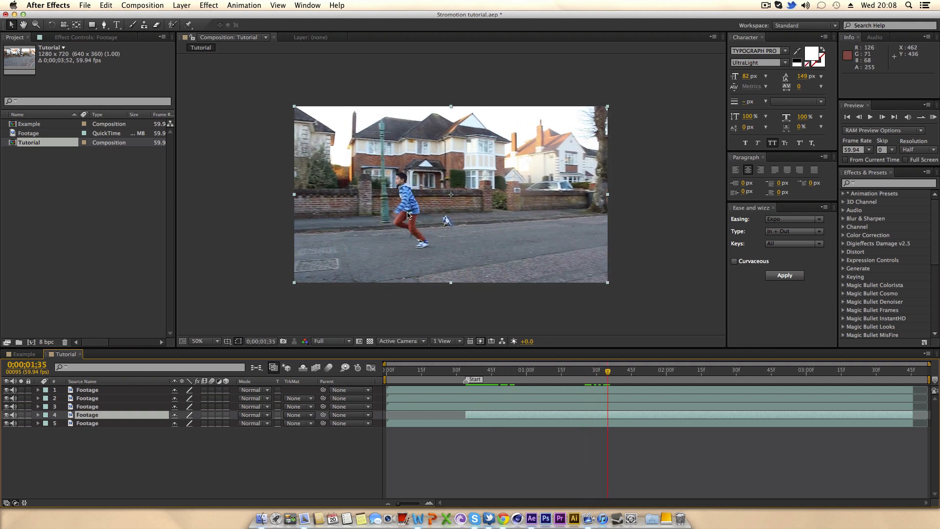
left_click(480, 375)
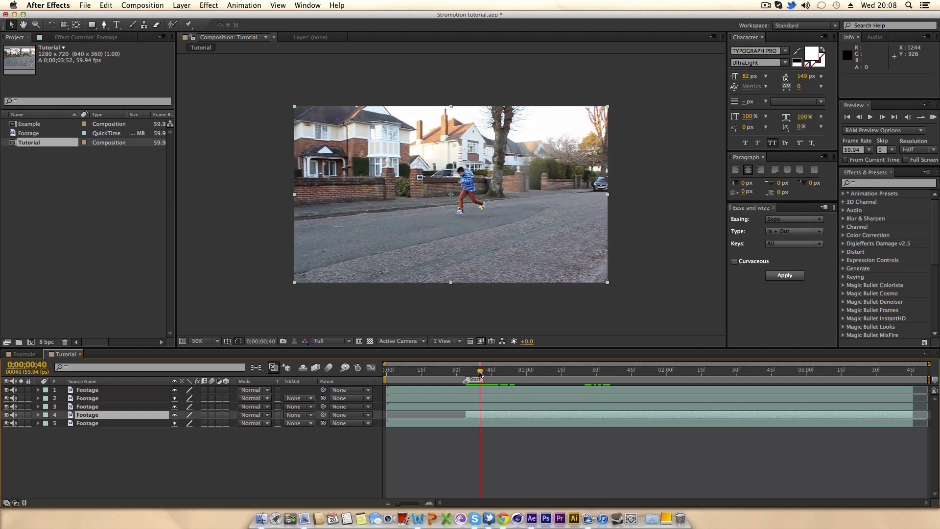
left_click_drag(481, 375, 475, 374)
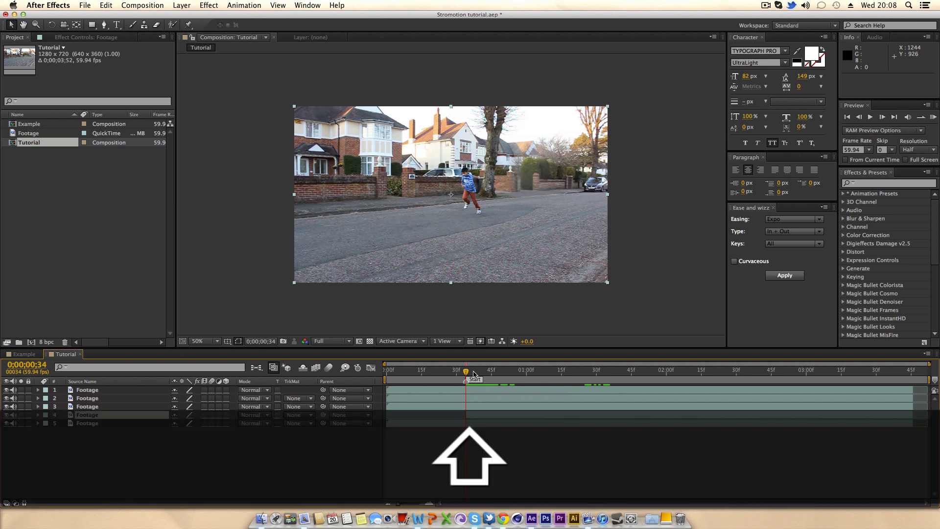
Advance 20 frames to 0;00;00;54 and trim the start of the third Footage layer there.
key("shift+Page_Down")
key("shift+Page_Down")
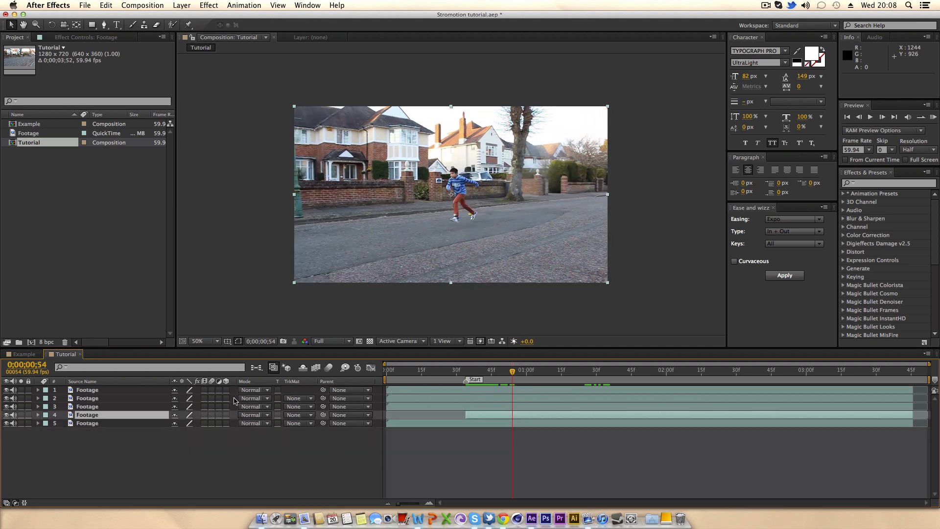
left_click(456, 407)
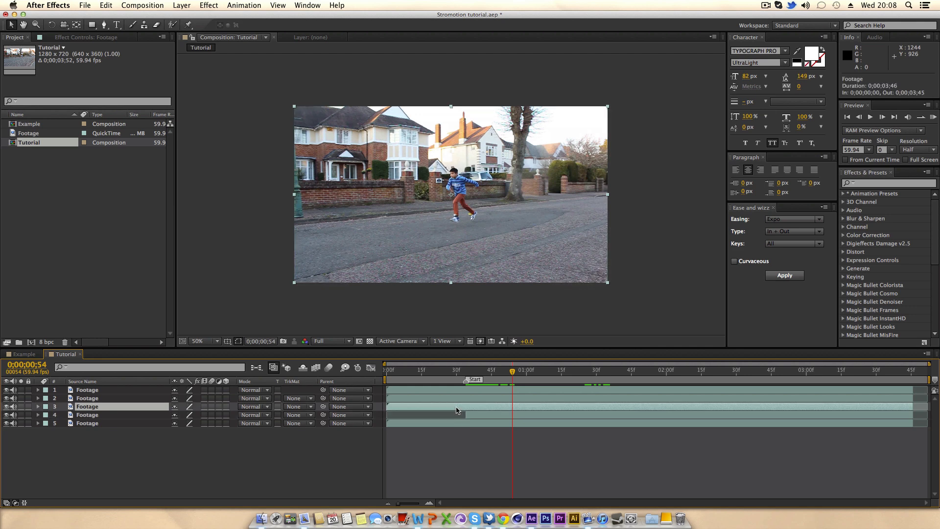
key("alt+bracketleft")
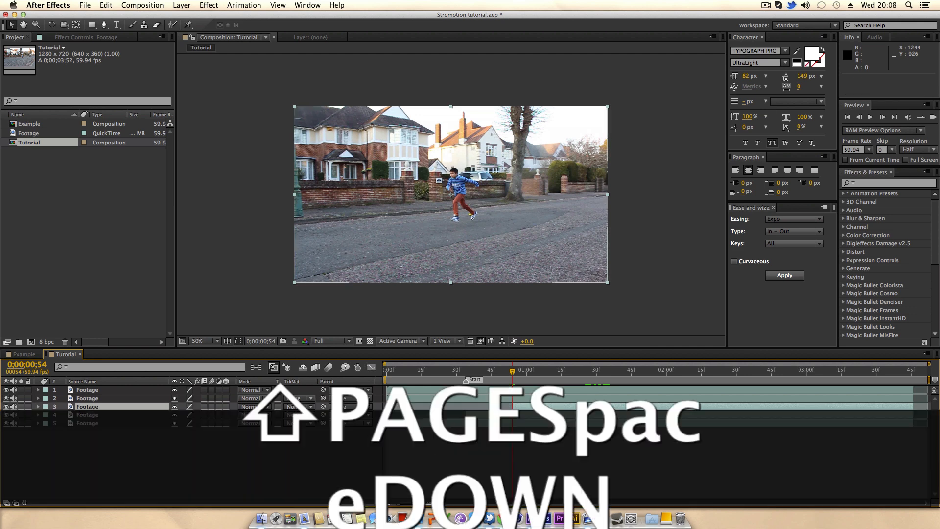
Advance another 20 frames to 0;00;01;14 and trim the start of the second Footage layer there.
key("shift+Page_Down")
key("shift+Page_Down")
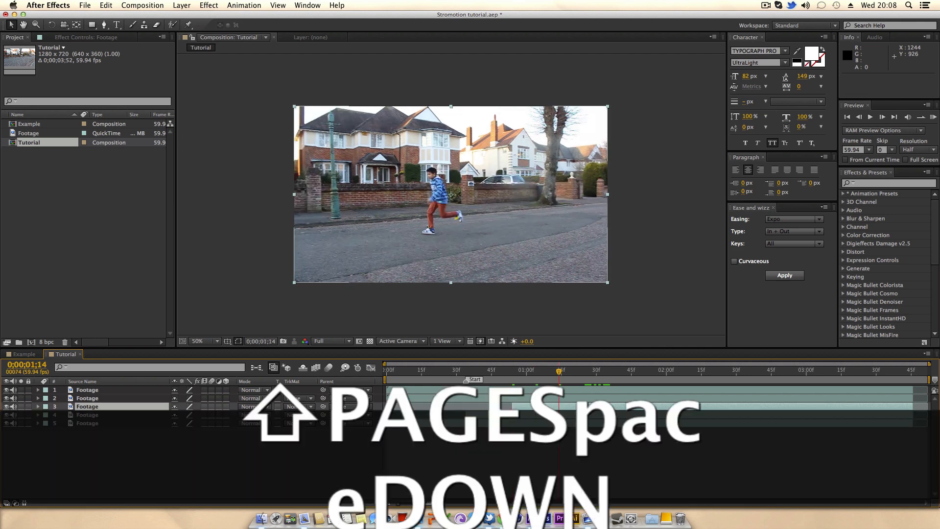
left_click(456, 398)
key("alt+bracketleft")
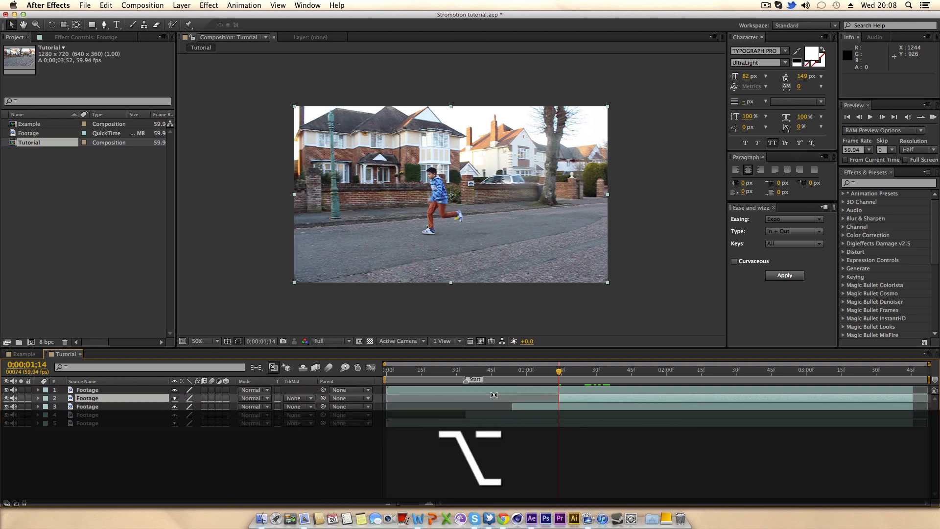
Undo the accidental nudge of the first Footage layer and trim its start 20 frames further on, at 0;00;01;34.
left_click(495, 392)
key("alt+Page_Down")
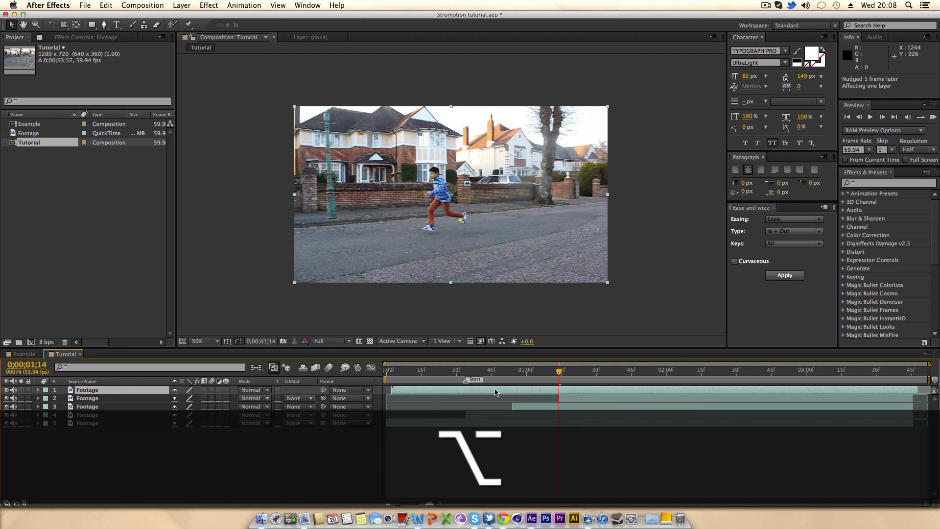
key("super+z")
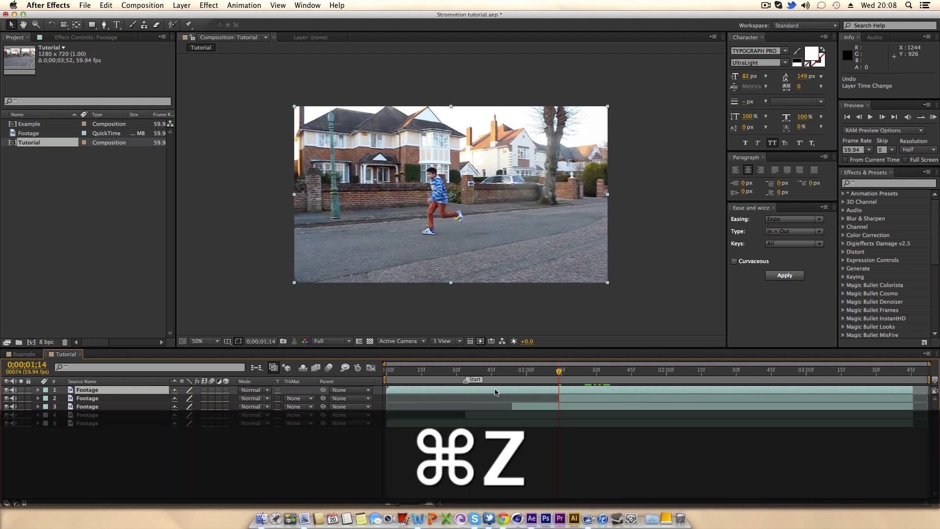
key("shift+Page_Down")
key("shift+Page_Down")
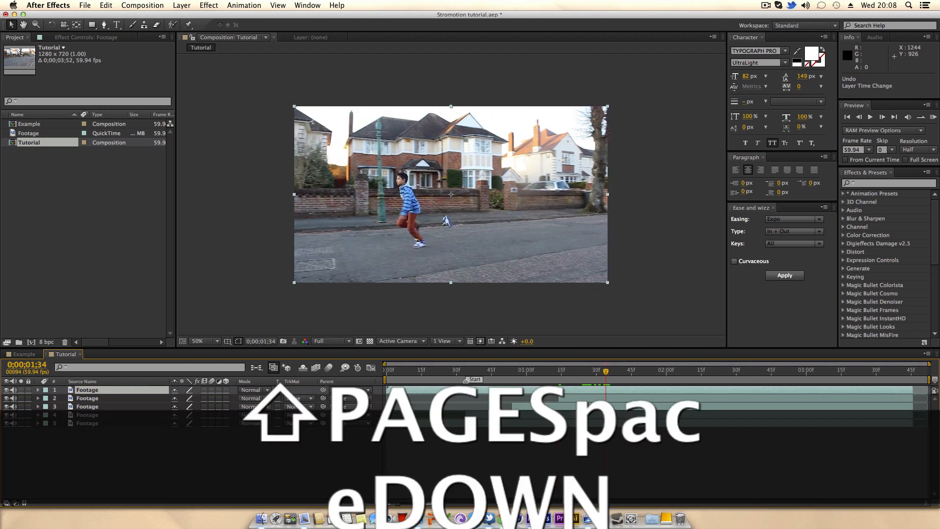
Scrub the staggered layers to 0;00;01;00 and open the Example composition to compare its layer arrangement.
left_click_drag(446, 375, 527, 399)
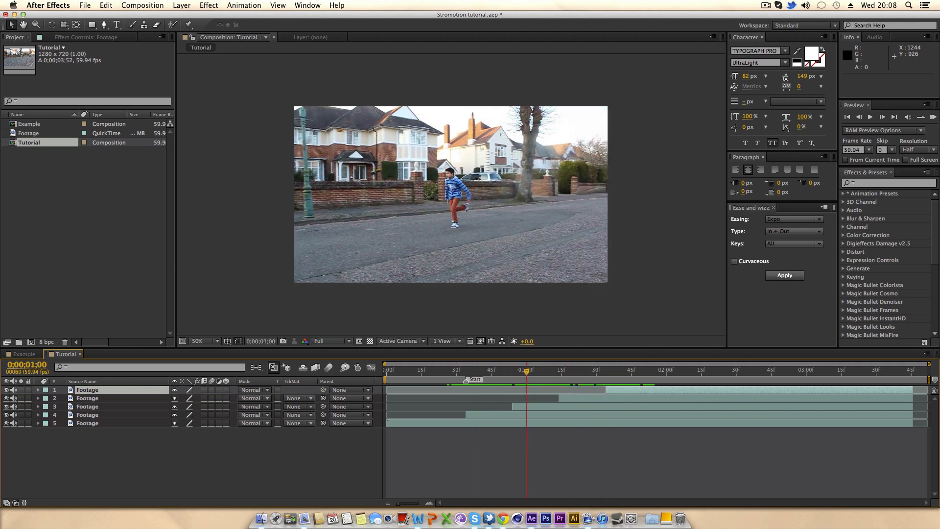
left_click(22, 353)
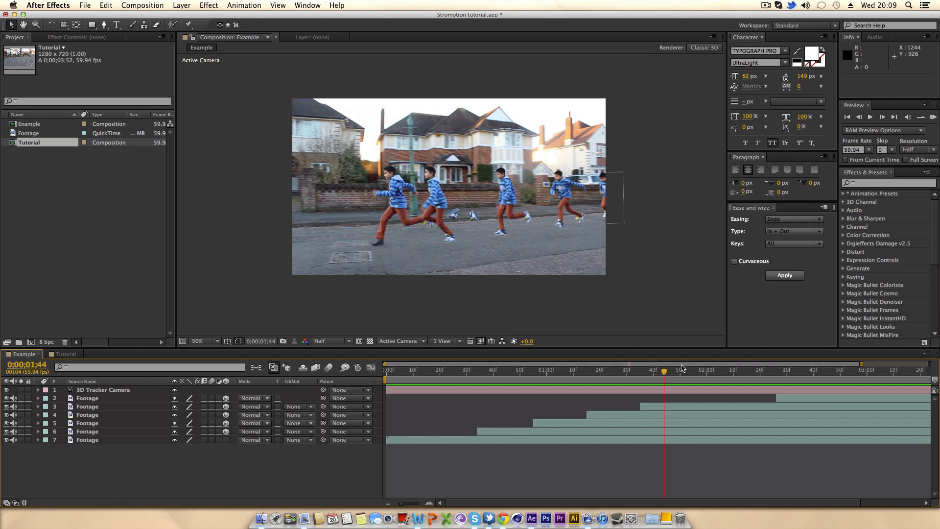
Return to the Tutorial composition and apply Freeze Frame to the fourth Footage layer at its start, 0;00;00;34.
left_click_drag(477, 373, 520, 375)
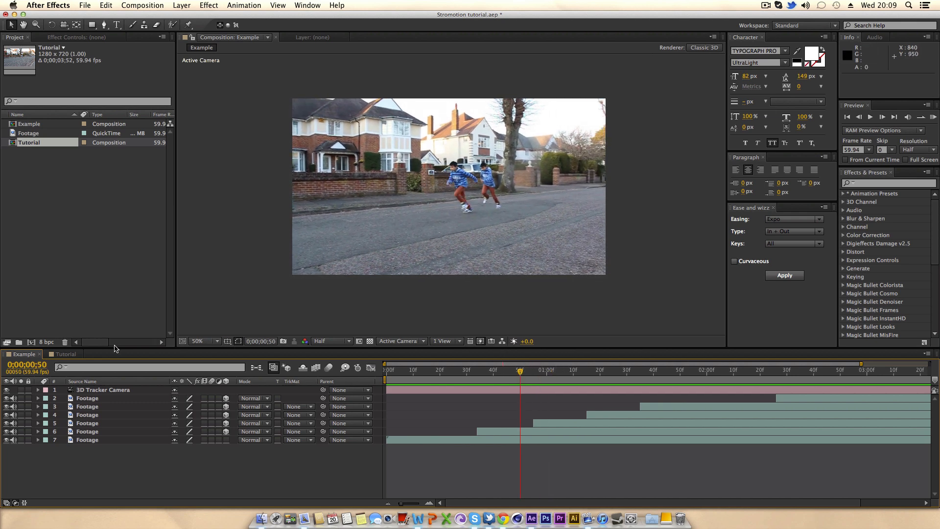
left_click(77, 355)
left_click(471, 416)
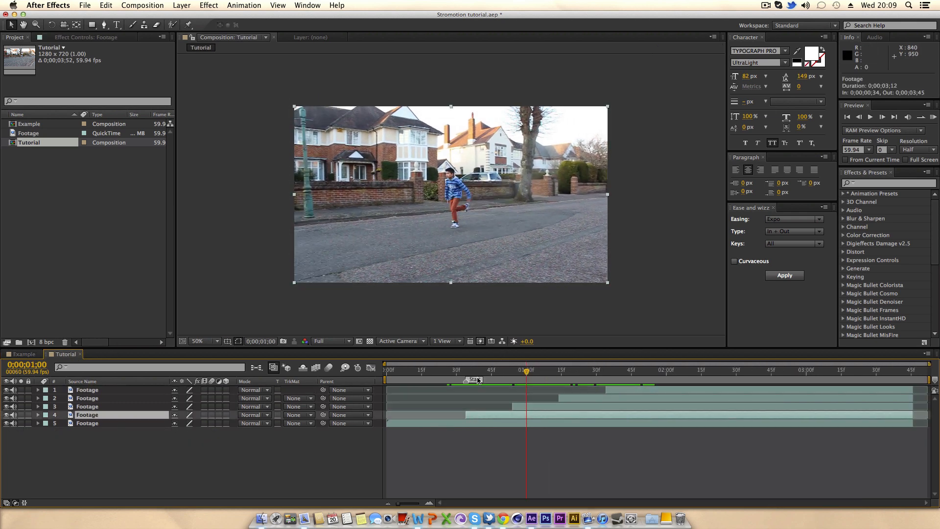
left_click_drag(478, 372, 474, 373)
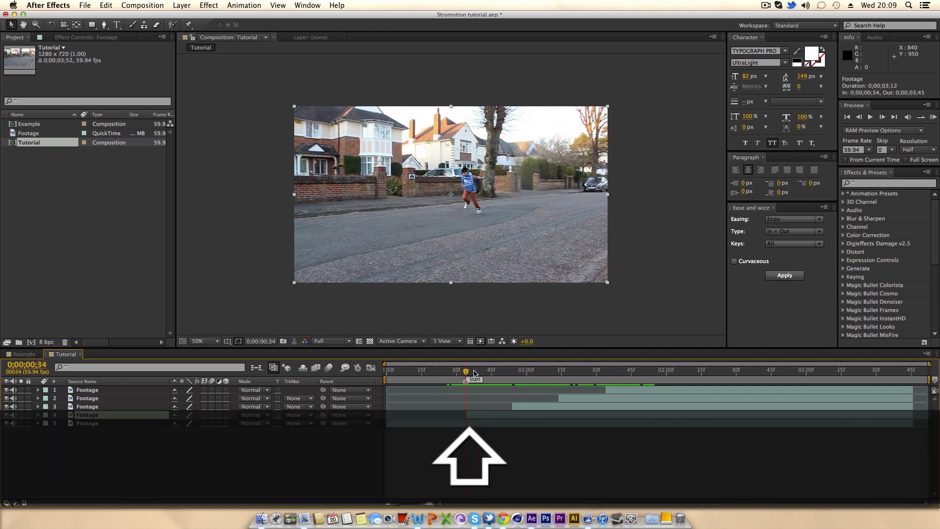
right_click(479, 414)
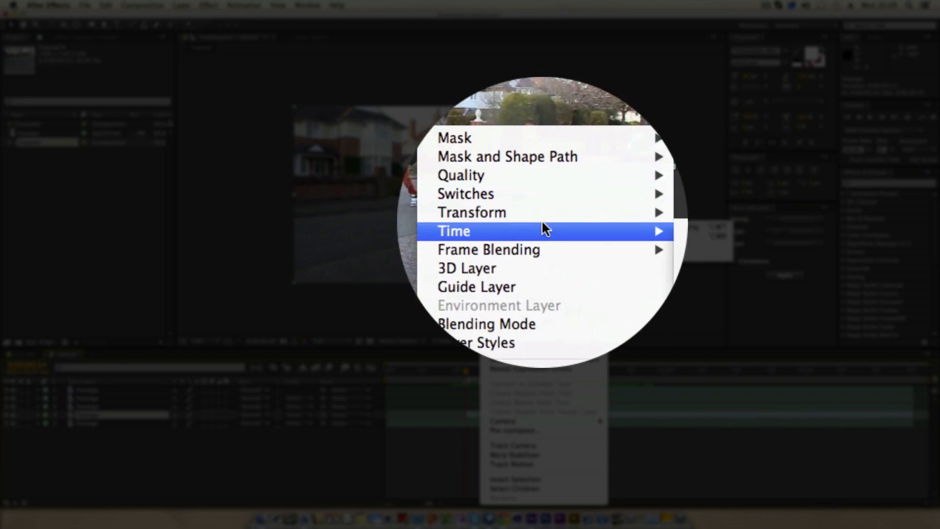
mouse_move(542, 227)
left_click(645, 256)
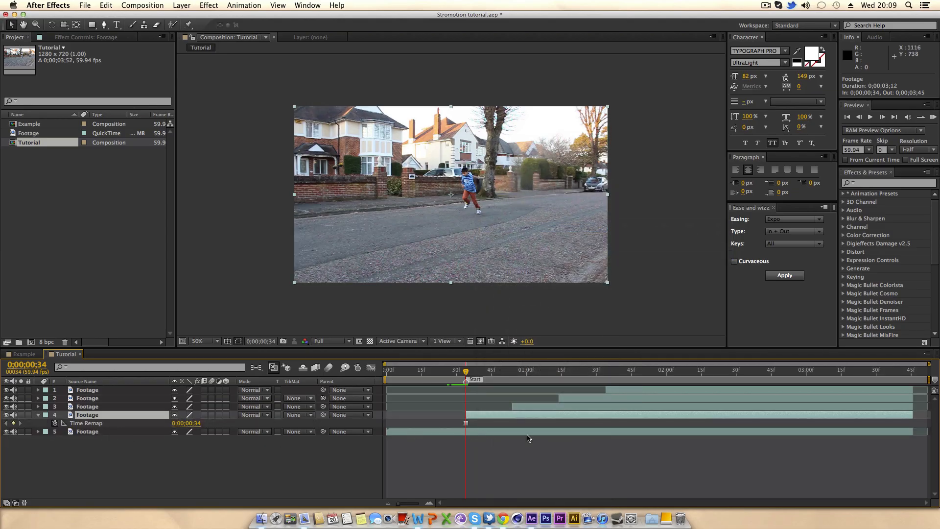
Check the fourth Footage layer's frozen frame by scrubbing between 0;00;00;52 and 0;00;01;05 and toggling the visibility of the layers above it.
left_click_drag(477, 425, 455, 417)
left_click(477, 424)
left_click(505, 425)
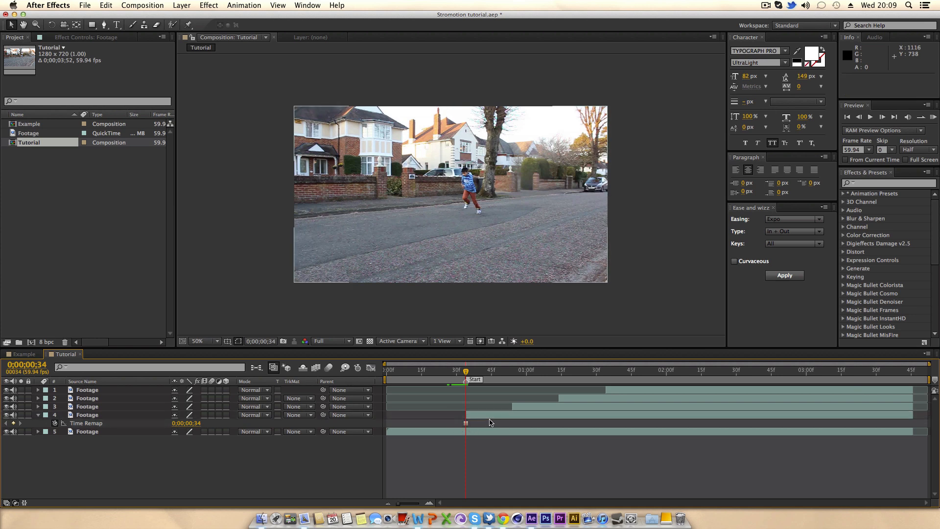
left_click_drag(496, 373, 515, 382)
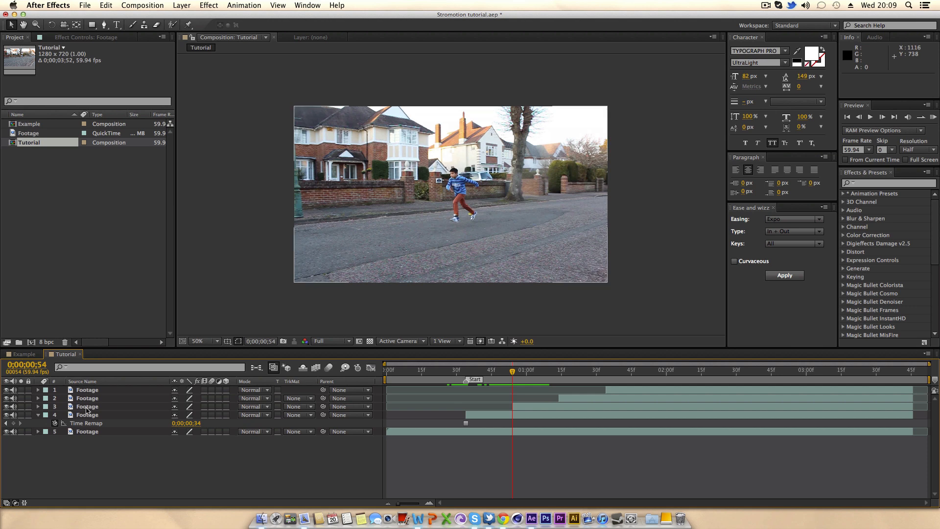
mouse_move(519, 376)
left_mouse_down()
mouse_move(615, 376)
mouse_move(502, 379)
left_mouse_up()
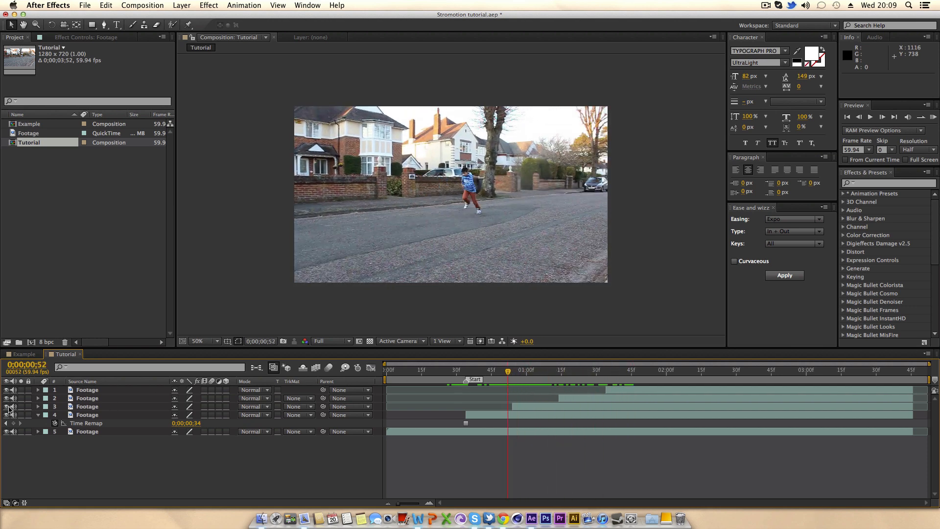
left_click_drag(6, 407, 7, 390)
left_click_drag(517, 374, 539, 375)
left_click_drag(6, 391, 6, 390)
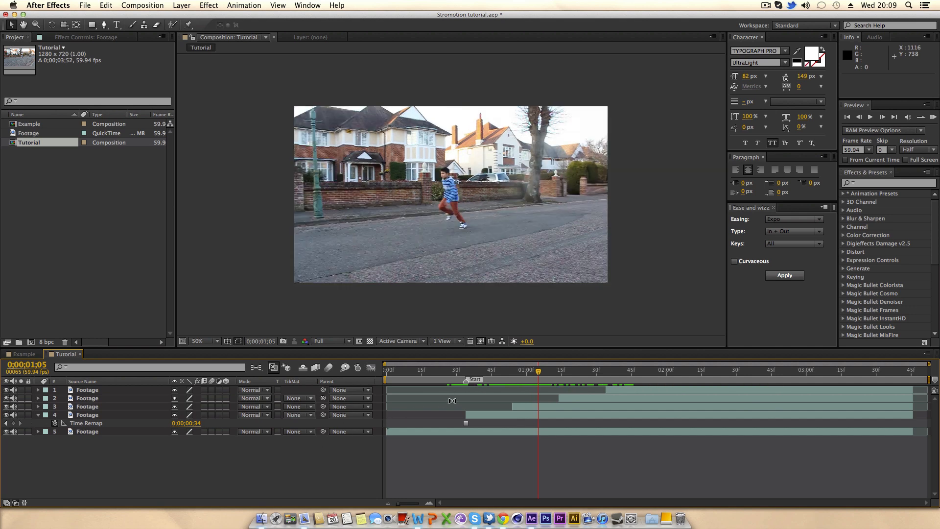
Apply Freeze Frame to the third Footage layer at 0;00;00;54 and move the playhead to the second layer's start, 0;00;01;14.
left_click_drag(521, 372, 516, 375)
left_click(520, 410)
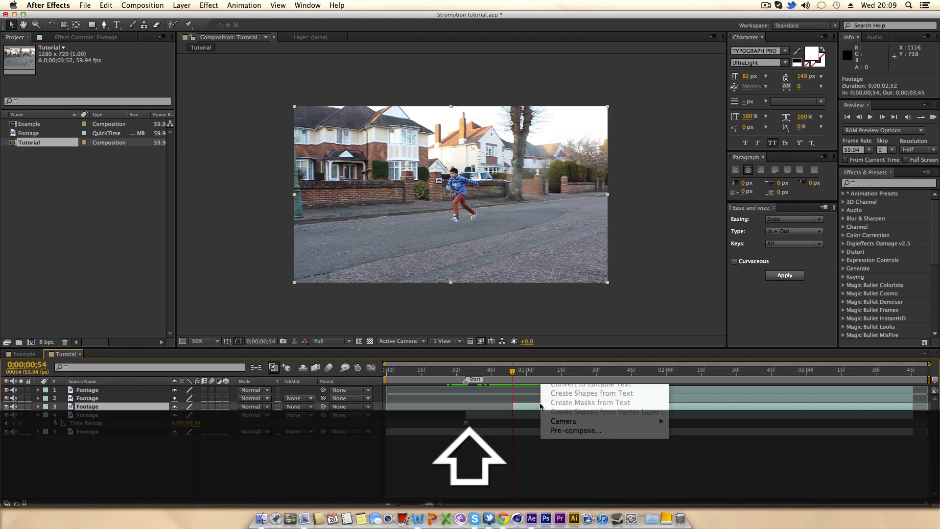
right_click(541, 407)
mouse_move(593, 228)
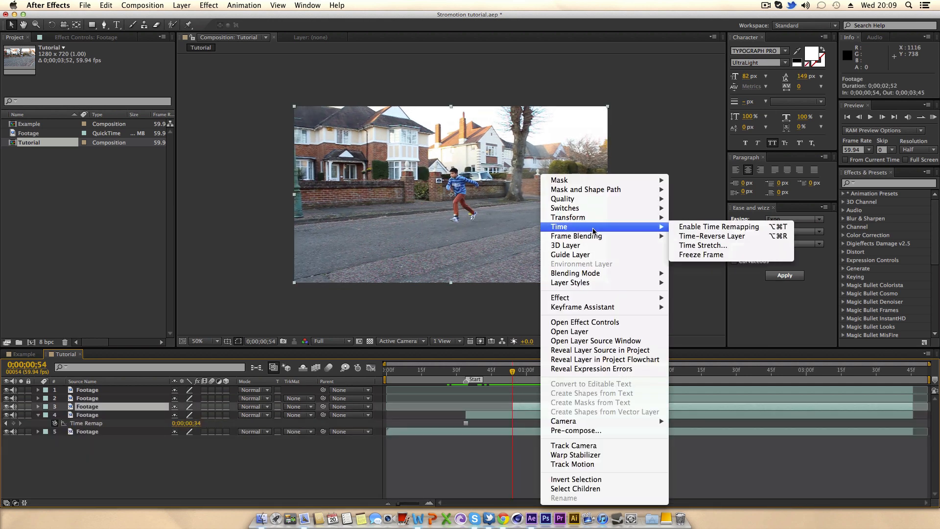
left_click(695, 254)
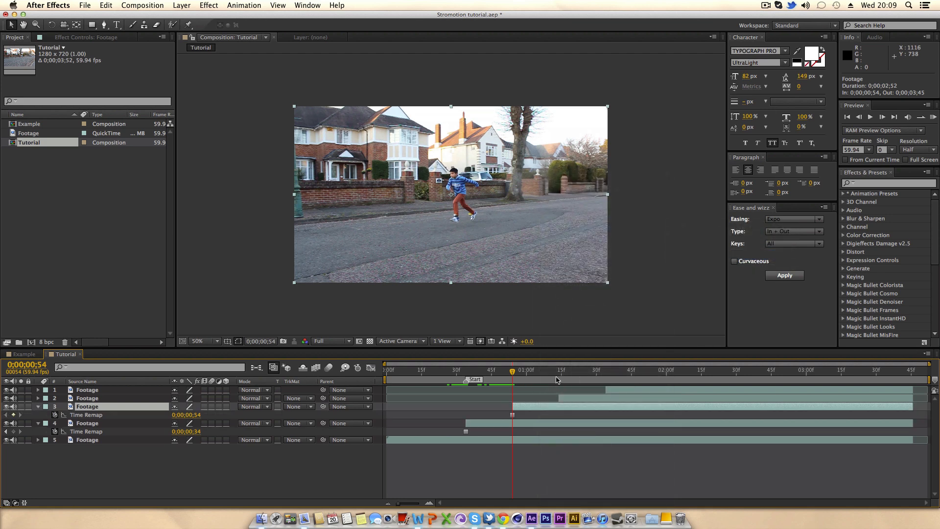
left_click(558, 375)
double_click(568, 399)
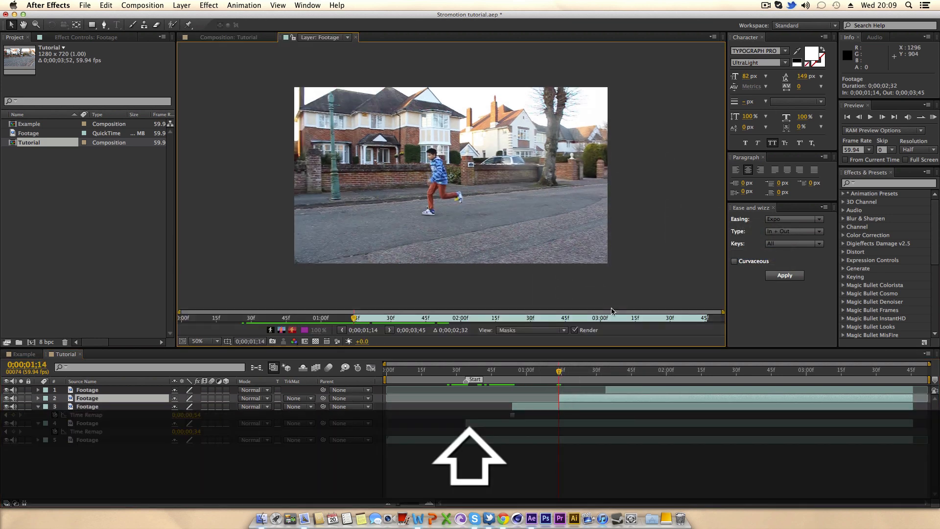
left_click(355, 38)
double_click(569, 398)
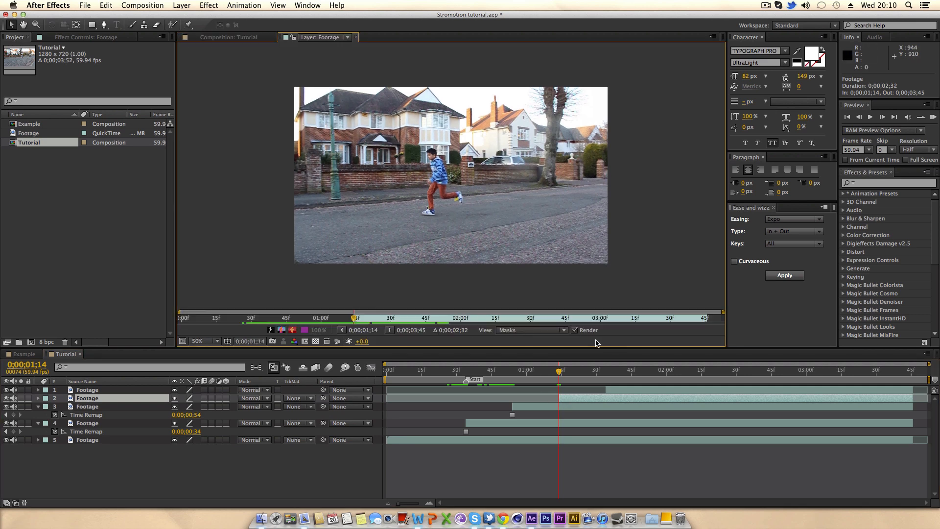
left_click(356, 38)
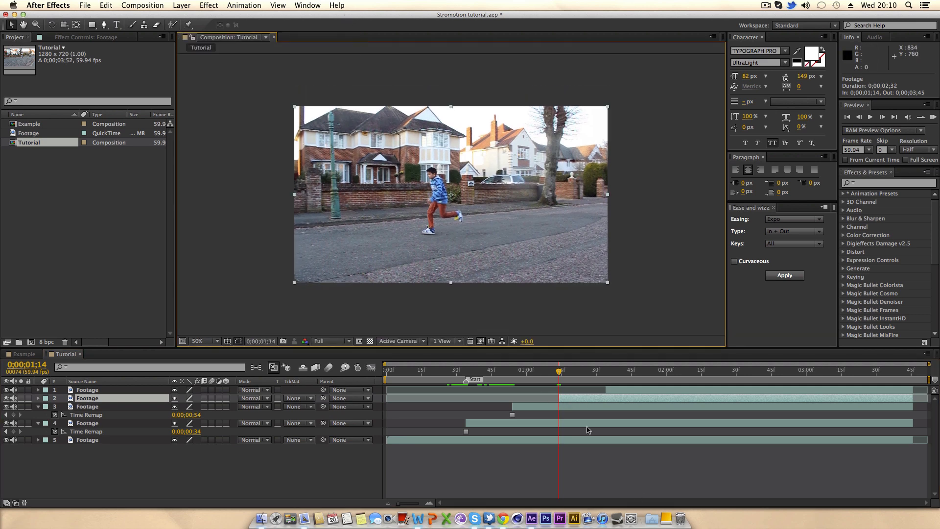
Apply Freeze Frame to the second Footage layer at 0;00;01;14.
right_click(579, 175)
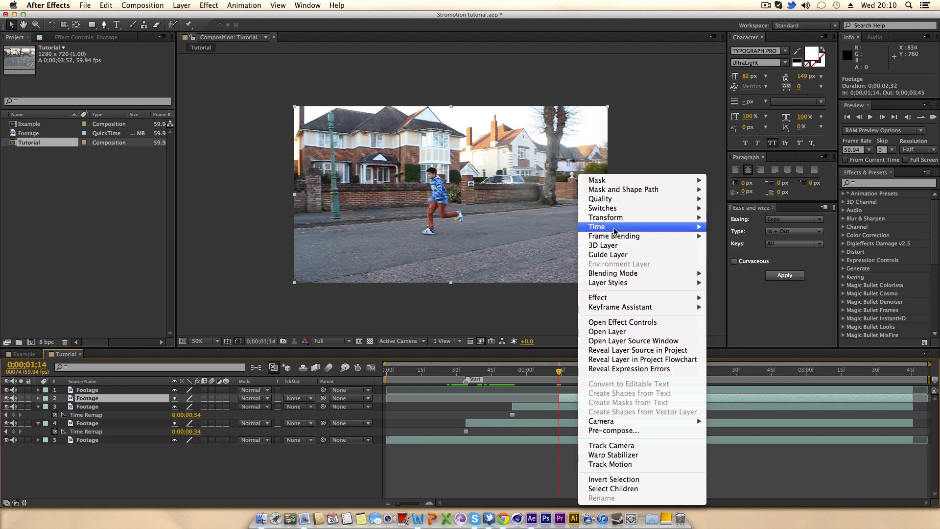
mouse_move(616, 226)
left_click(723, 257)
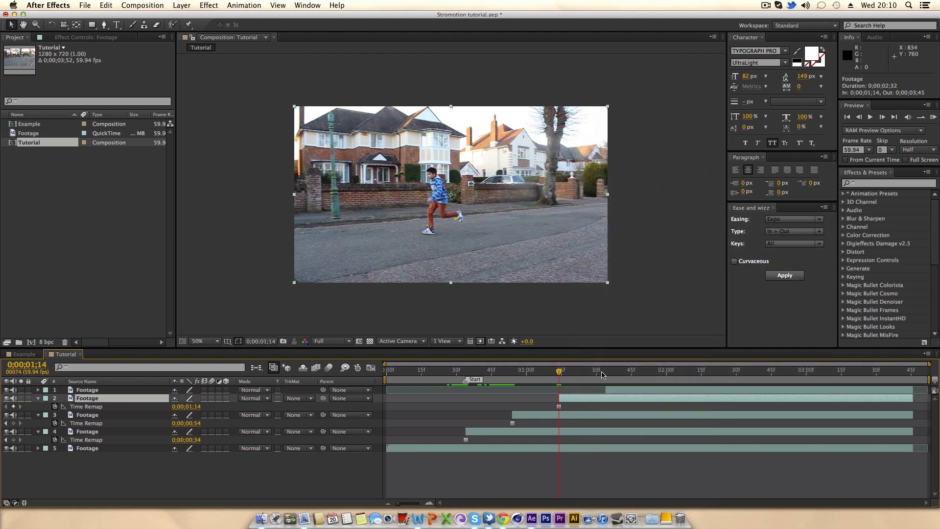
Move the playhead to 0;00;01;34 and apply Freeze Frame to the first Footage layer there.
left_click(606, 375)
left_click(618, 390)
right_click(618, 390)
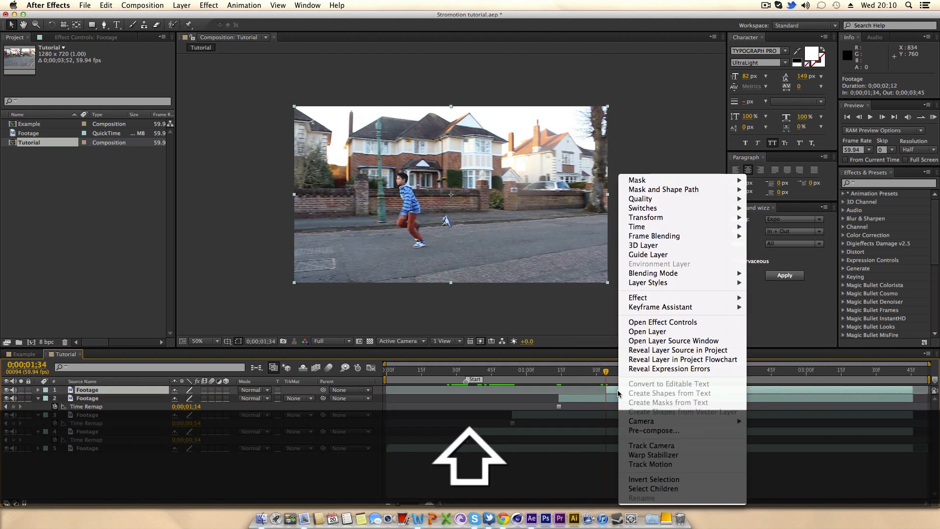
mouse_move(726, 227)
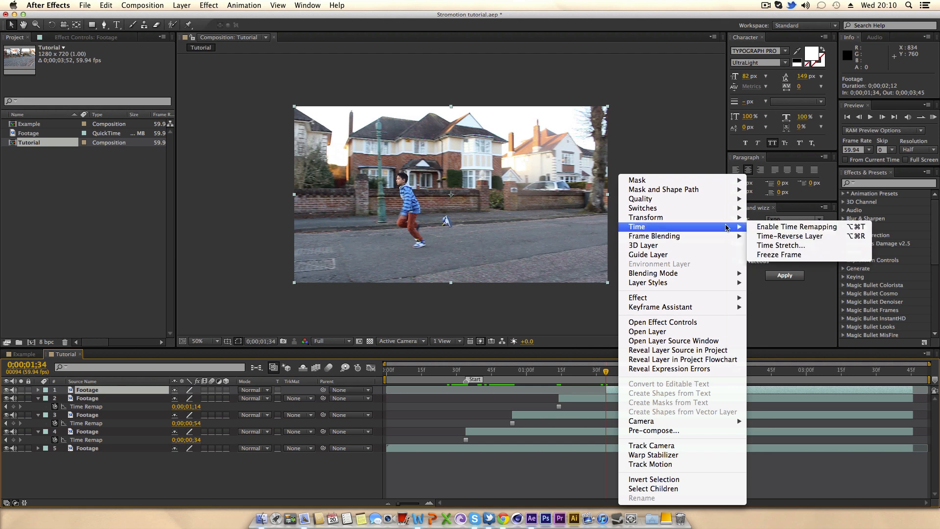
left_click(777, 255)
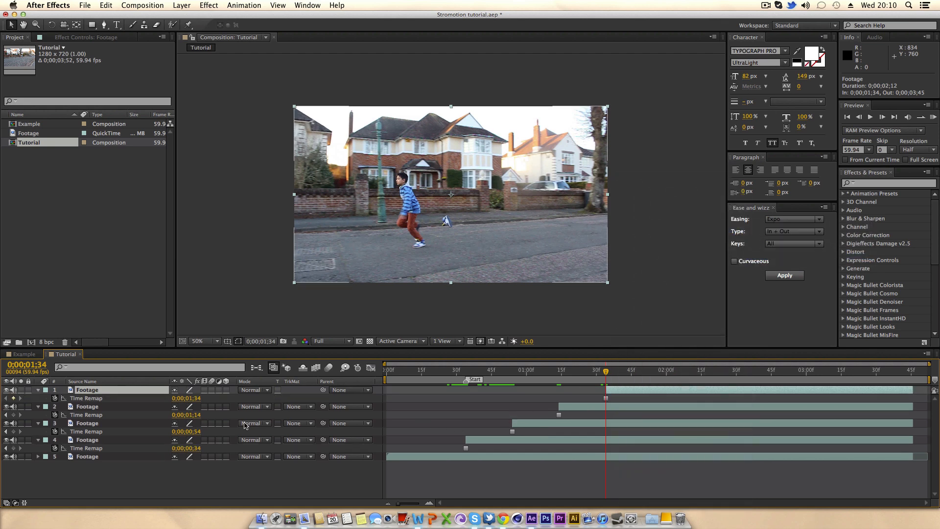
Collapse the properties of the four frozen Footage layers and scrub the timeline to 0;00;01;45 to review them.
left_click(38, 390)
left_click(38, 398)
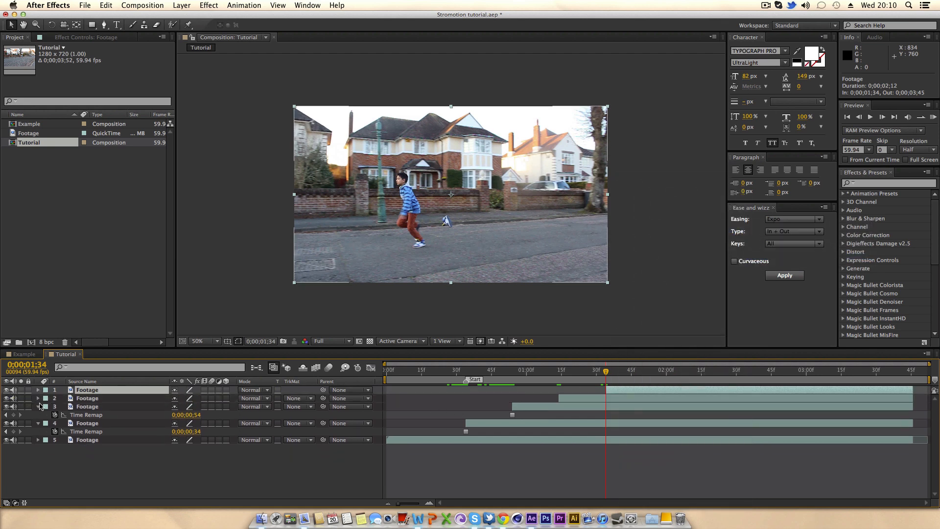
left_click(38, 407)
left_click(38, 415)
left_click_drag(418, 373, 630, 376)
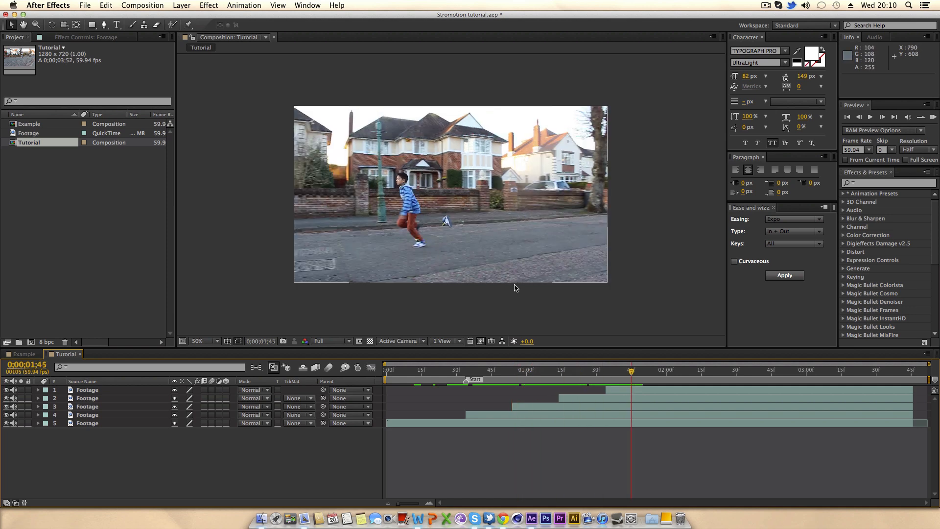
Return the playhead to 0;00;00;34, select the fourth Footage layer and activate the Pen tool.
left_click_drag(620, 373, 475, 359)
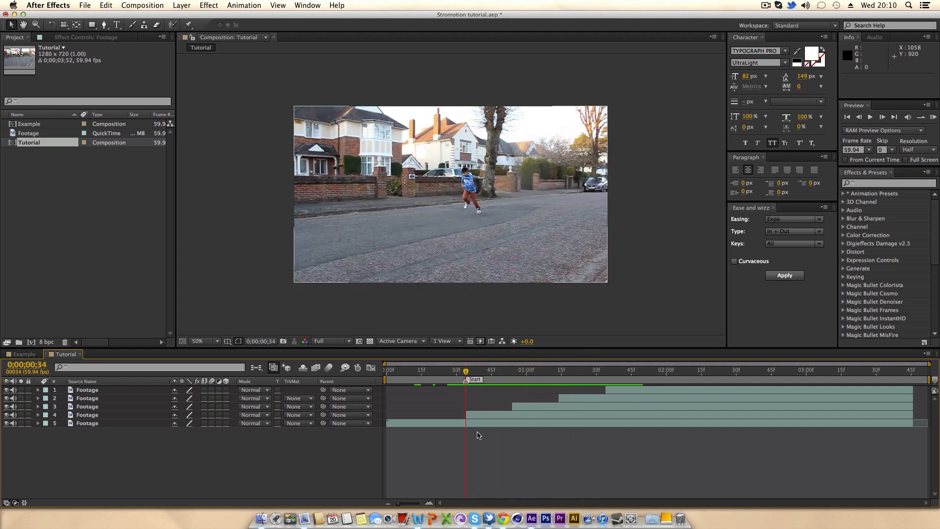
left_click(473, 414)
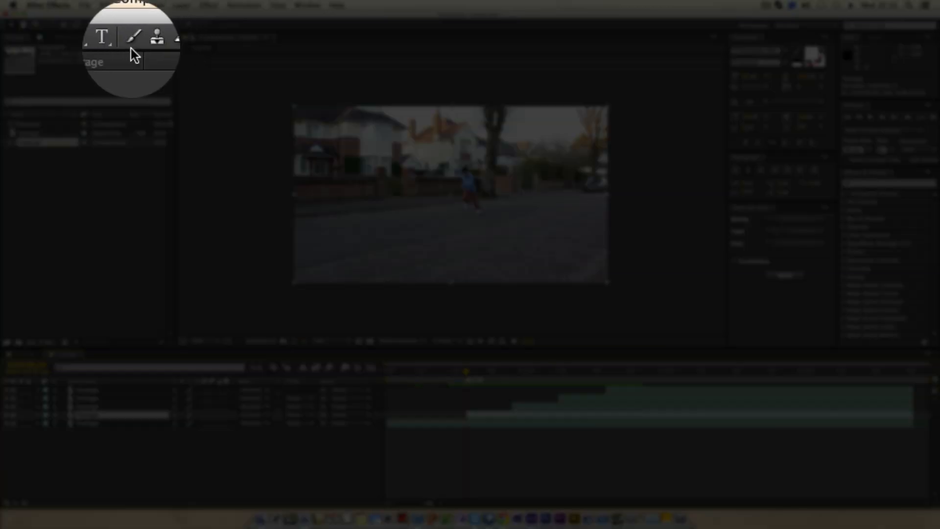
left_click(104, 25)
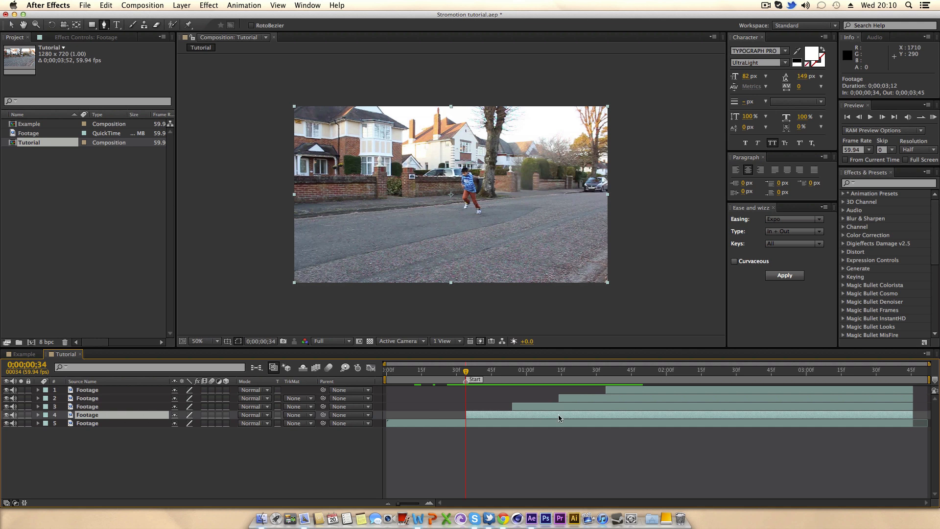
left_click(147, 442)
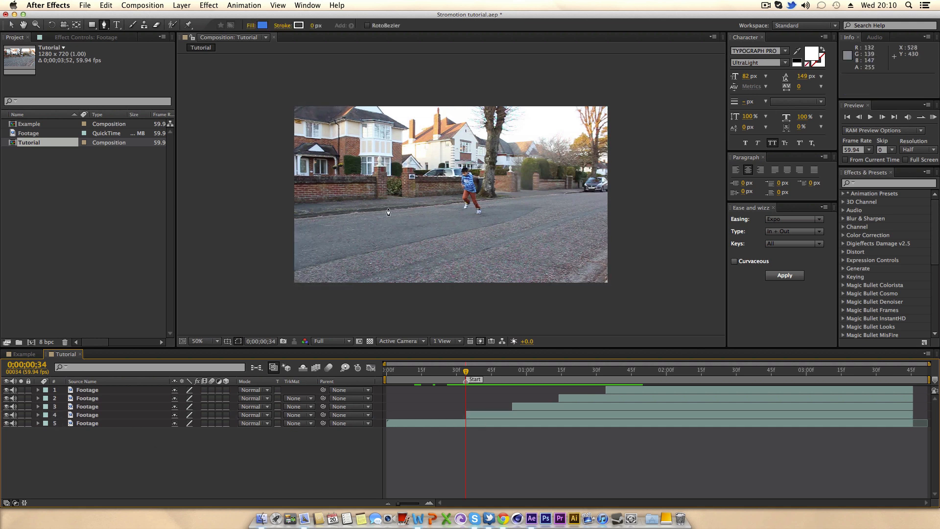
left_click(257, 210)
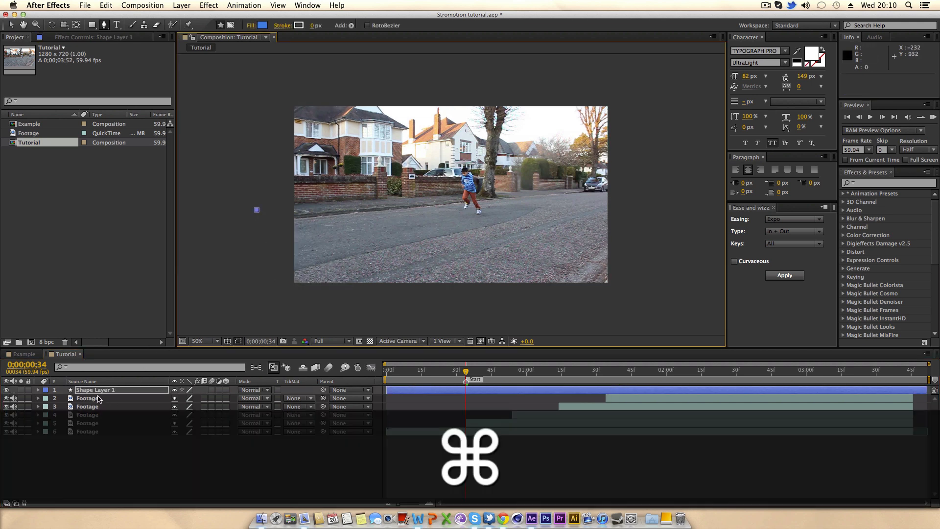
key("super+z")
Start a Pen mask on the fourth Footage layer, tracing from the top of the runner's head down the back of the neck to the shoulder.
left_click(504, 415)
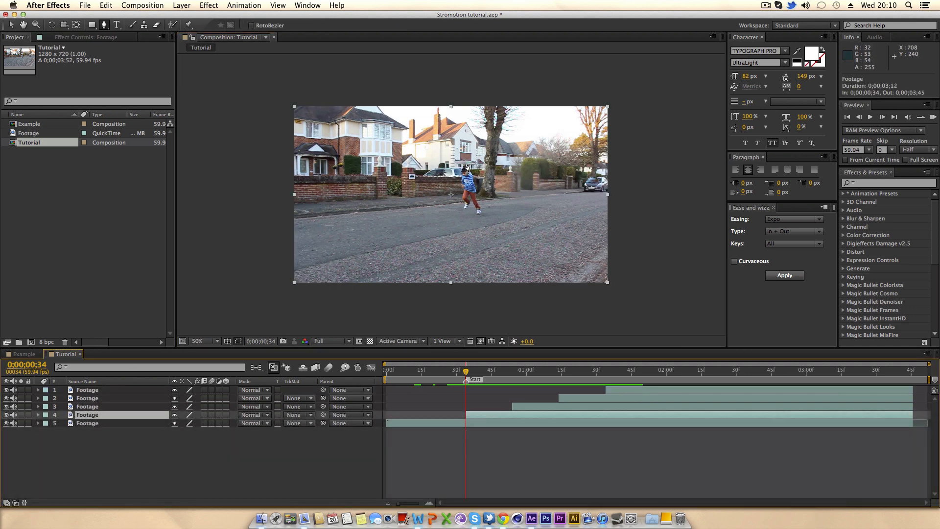
scroll(468, 167, "down", 2)
scroll(468, 168, "up", 3)
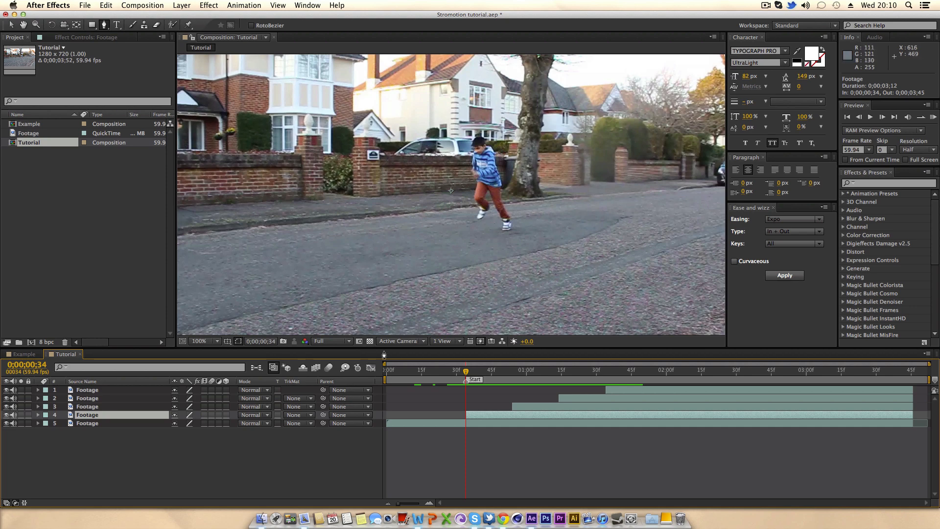
left_click(339, 341)
left_click(340, 345)
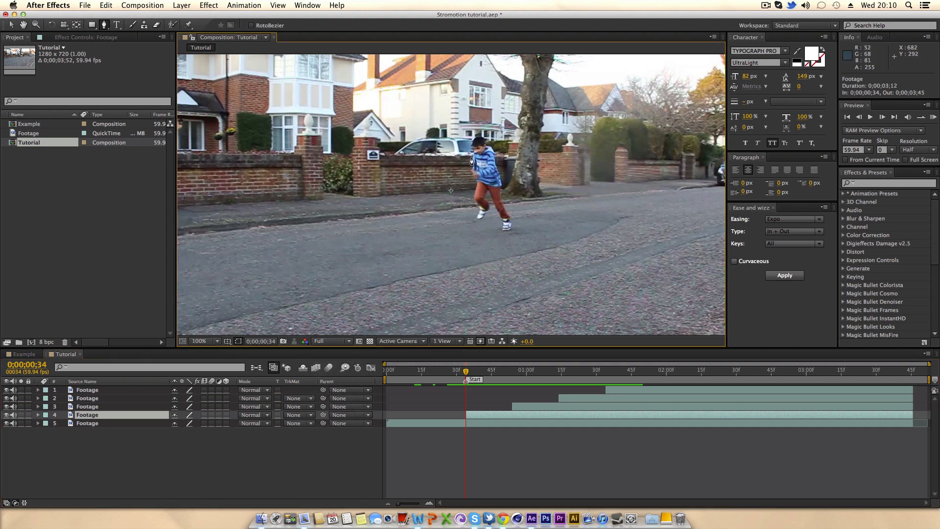
scroll(472, 163, "up", 1)
key("h")
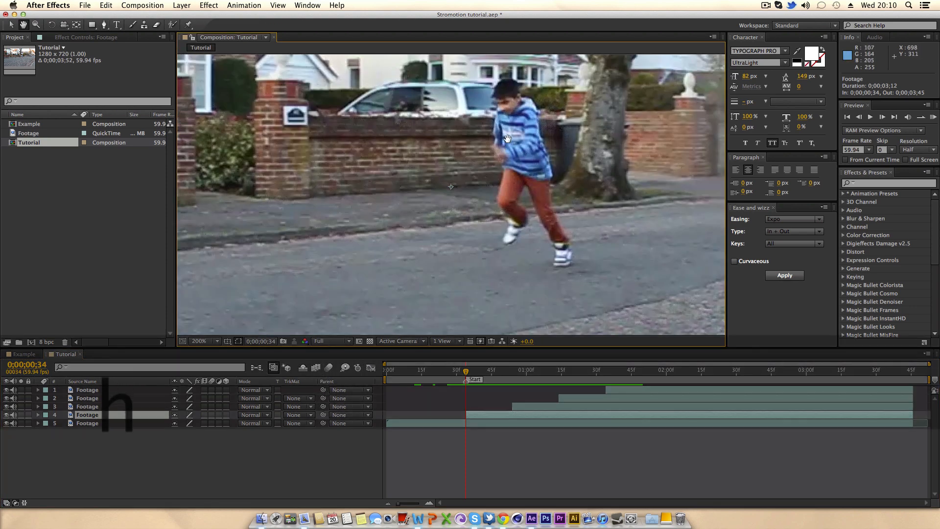
left_click_drag(505, 148, 442, 200)
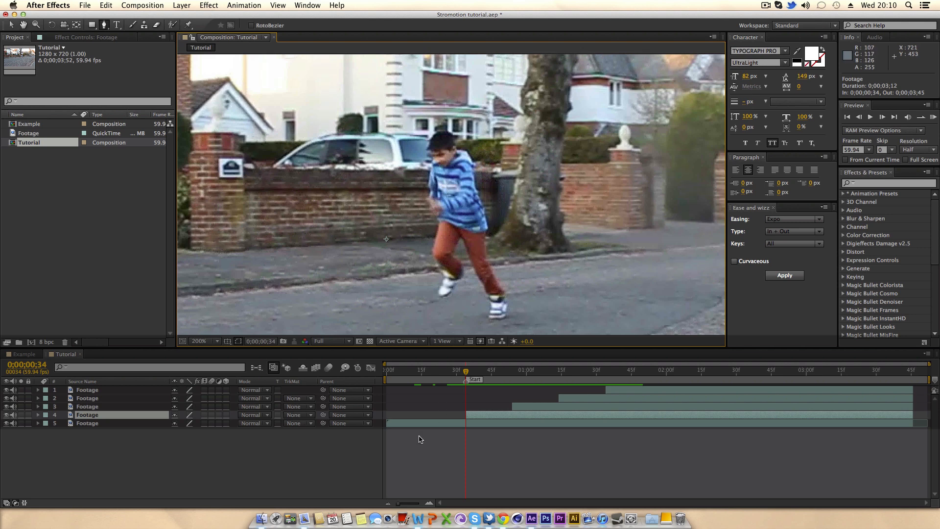
scroll(446, 145, "up", 3)
scroll(446, 145, "down", 3)
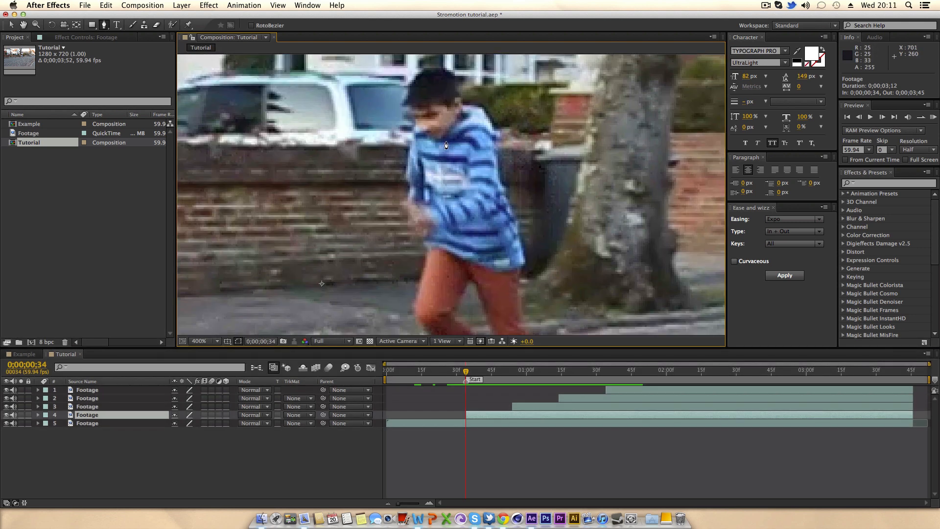
key("h")
scroll(404, 130, "up", 2)
left_click(394, 129)
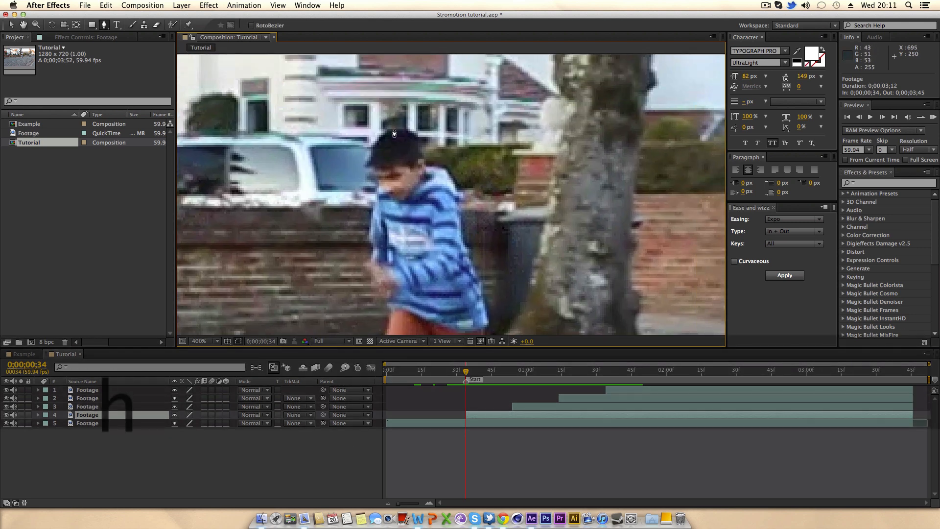
left_click(405, 129)
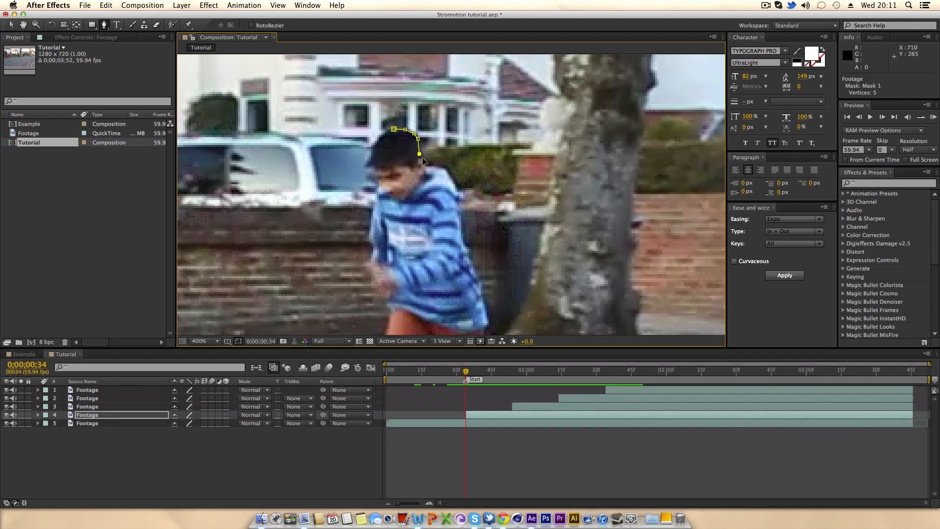
left_click(423, 159)
left_click(456, 184)
Continue the mask closely down the back edge of the runner's blue hoodie to its hem.
scroll(460, 224, "up", 1)
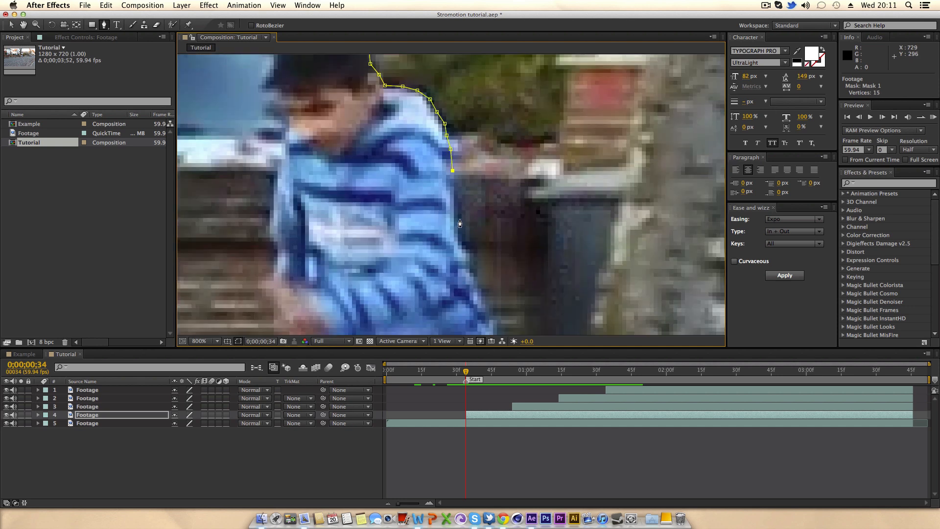
left_click(454, 184)
left_click_drag(476, 276, 435, 205)
left_click(429, 181)
left_click(430, 205)
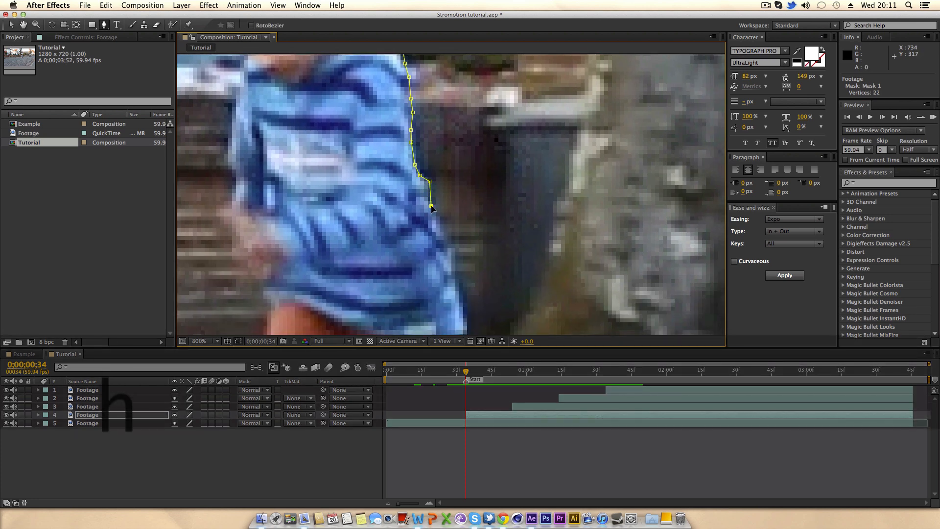
left_click(438, 221)
left_click(444, 233)
left_click(453, 254)
key("h")
left_click_drag(453, 255, 427, 164)
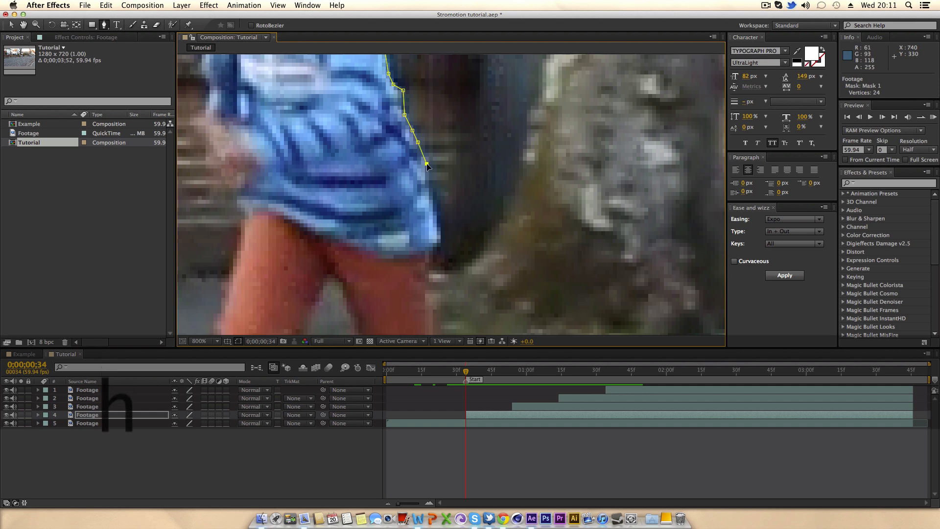
left_click(431, 190)
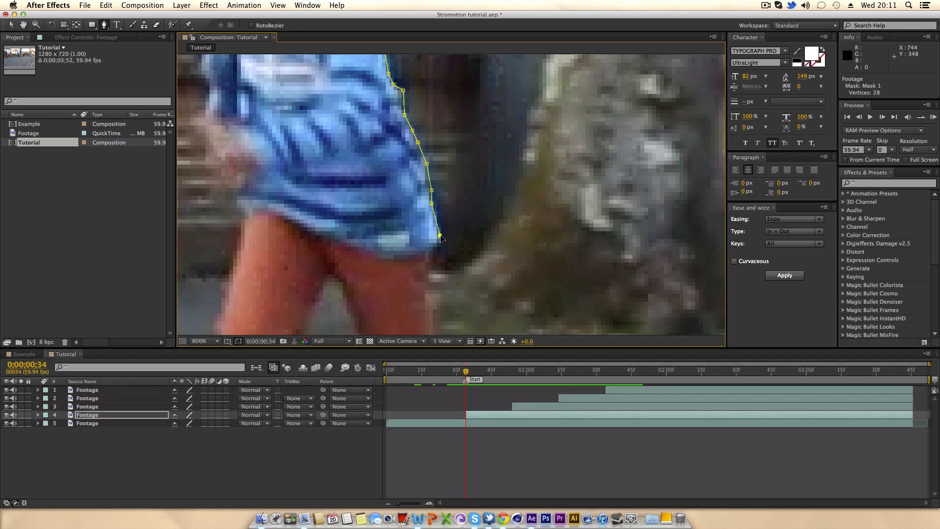
Trace the mask around the hoodie's hem corner and down the outer edge of the planted leg to the trouser cuff.
key("h")
left_click_drag(440, 237, 440, 180)
left_click(435, 192)
left_click(430, 215)
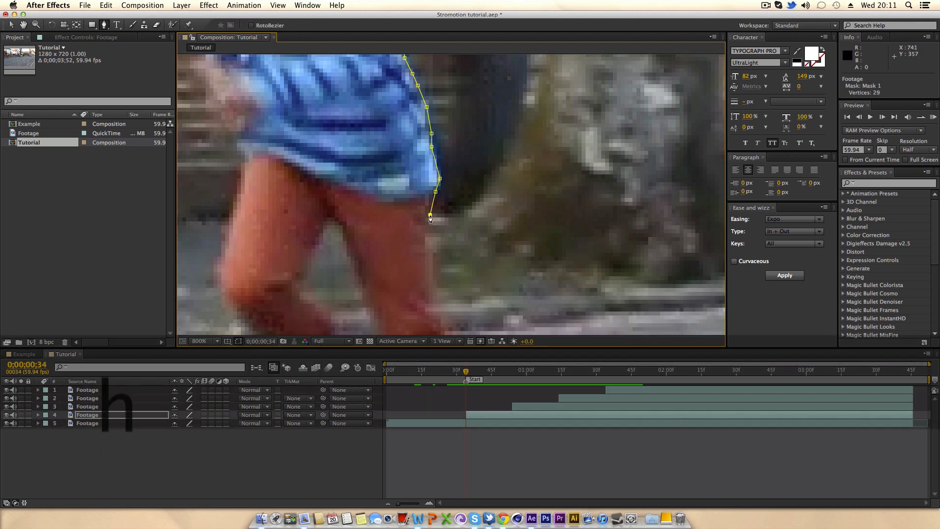
left_click(429, 236)
key("h")
left_click_drag(437, 225, 439, 100)
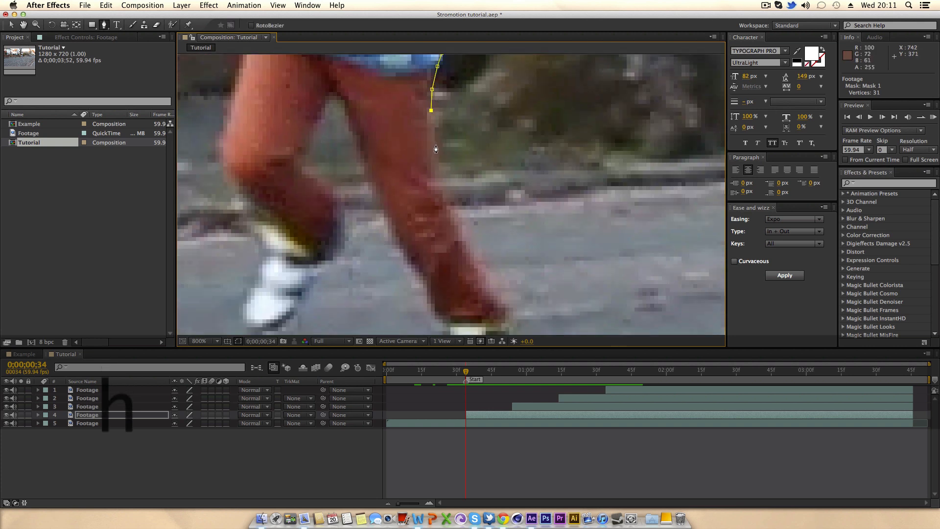
left_click(435, 144)
left_click(443, 186)
key("h")
left_click_drag(454, 212, 434, 144)
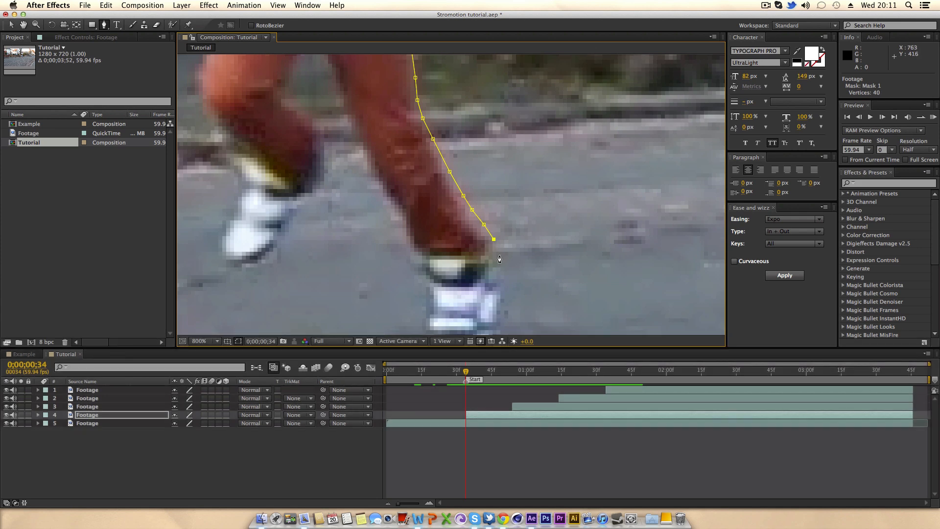
Trace the mask around the planted shoe and the rest of the runner's outline, closing it at the head.
key("h")
left_click_drag(499, 259, 489, 212)
left_click(484, 203)
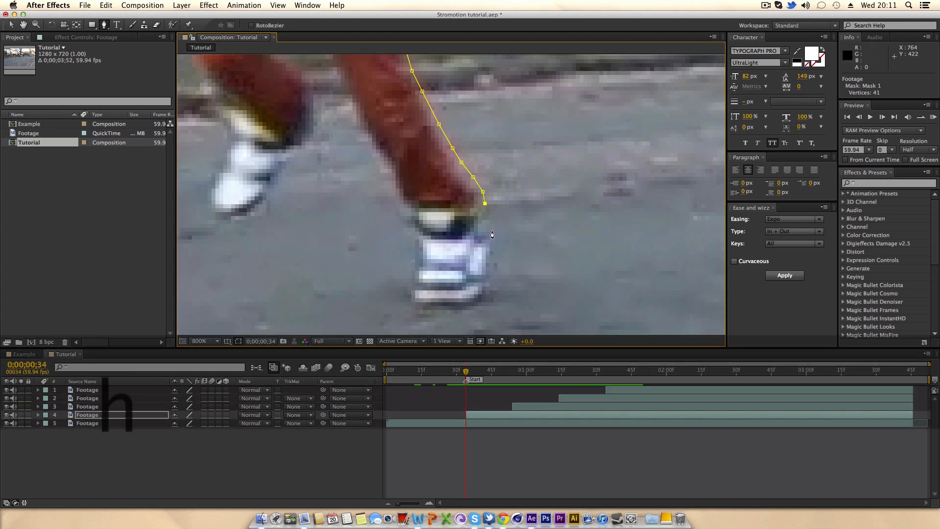
left_click(492, 230)
left_click(491, 244)
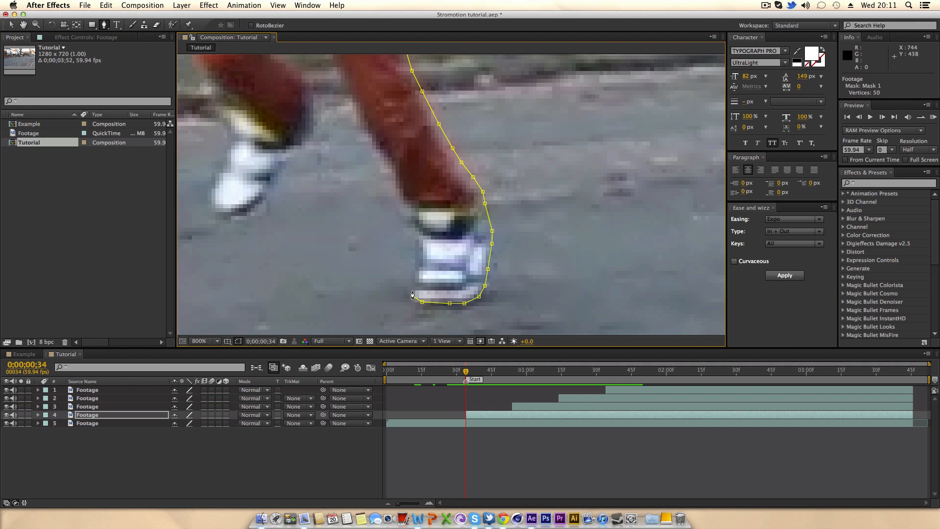
key("shift+F10")
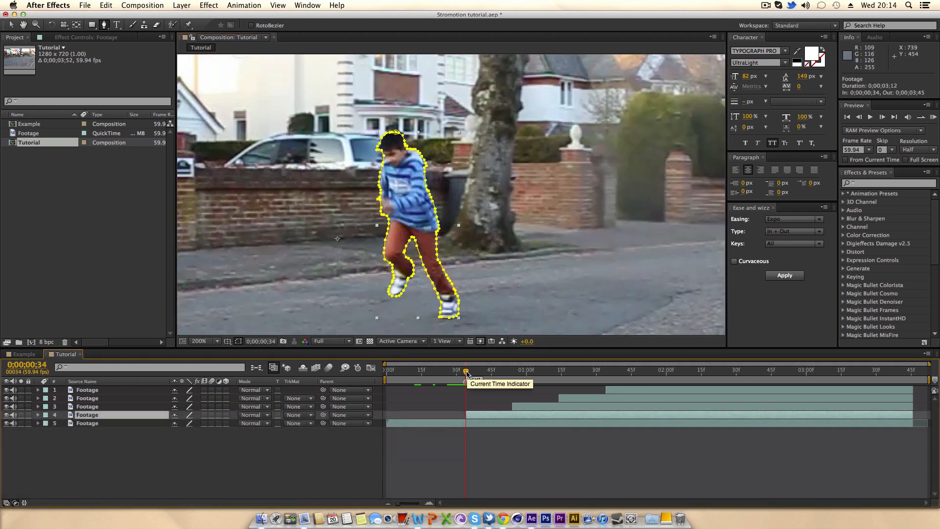
Scrub the playhead forward to 0;00;00;52 to review the masked frozen runner against the moving footage.
left_click_drag(466, 374, 503, 374)
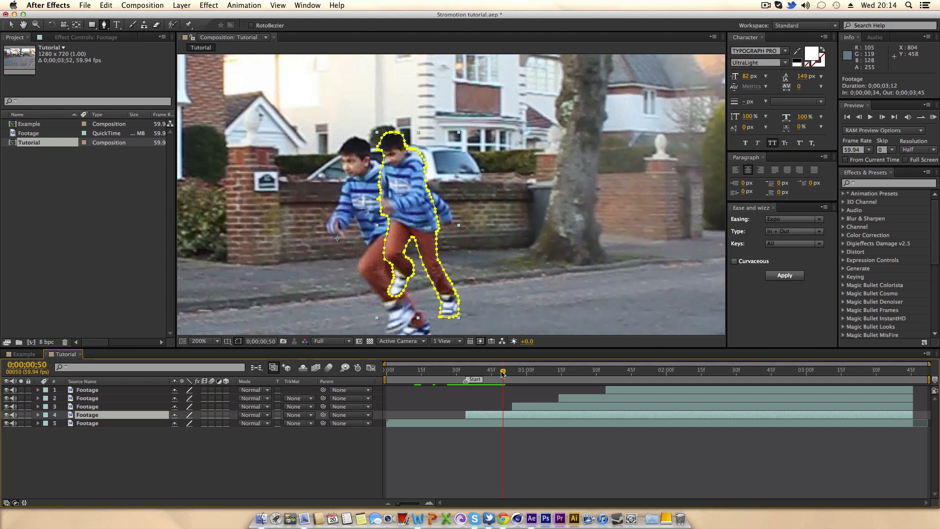
mouse_move(502, 374)
left_mouse_down()
mouse_move(469, 368)
mouse_move(526, 373)
mouse_move(507, 373)
left_mouse_up()
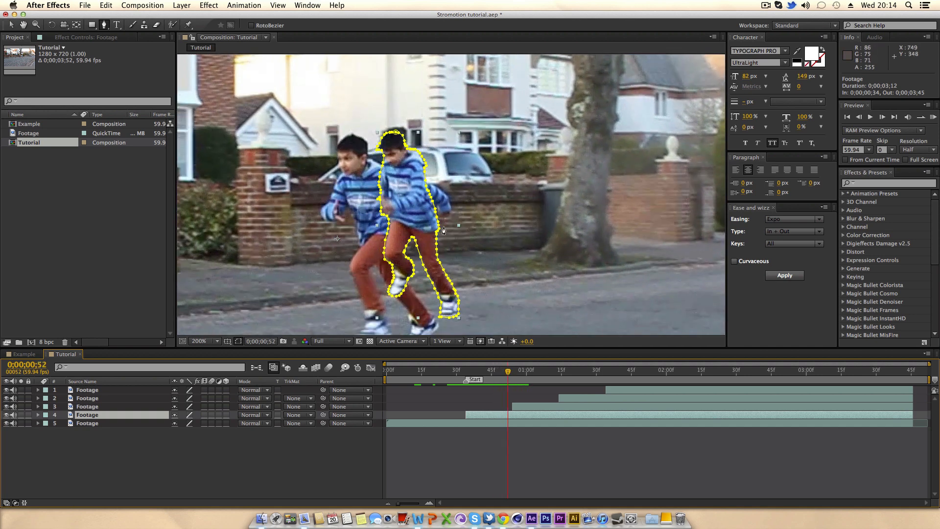
scroll(444, 230, "down", 1)
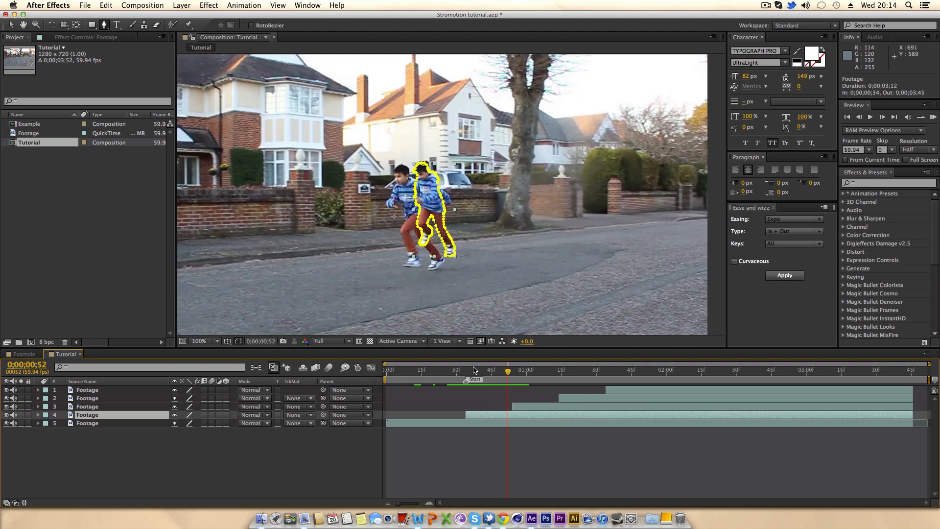
Step the playhead through 0;00;00;54, 0;00;01;14 and 0;00;01;34, selecting the Footage layer that starts at each time.
mouse_move(496, 374)
left_mouse_down()
mouse_move(480, 375)
mouse_move(512, 376)
left_mouse_up()
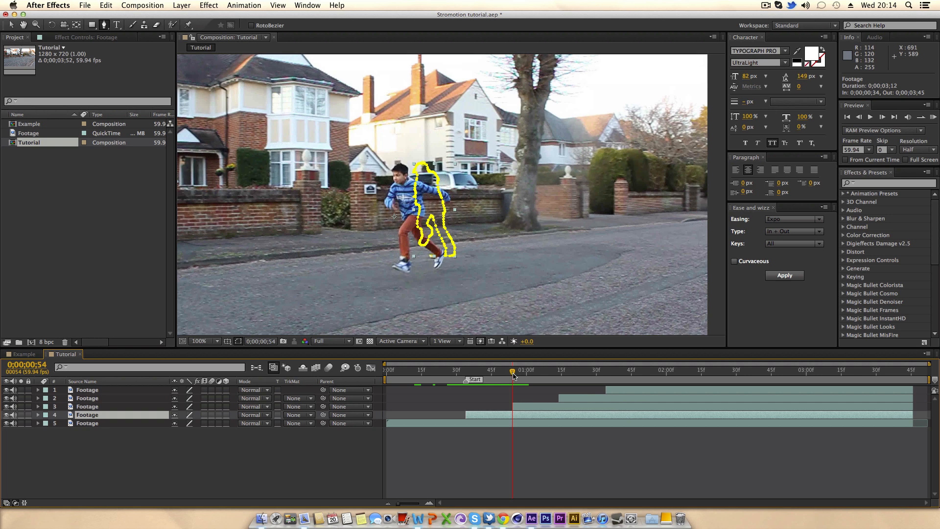
left_click(531, 407)
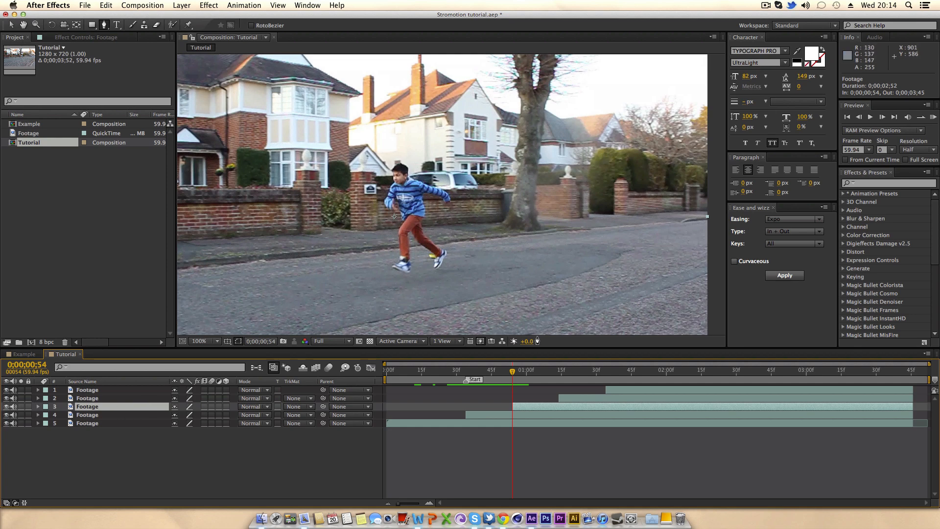
left_click_drag(539, 375, 559, 374)
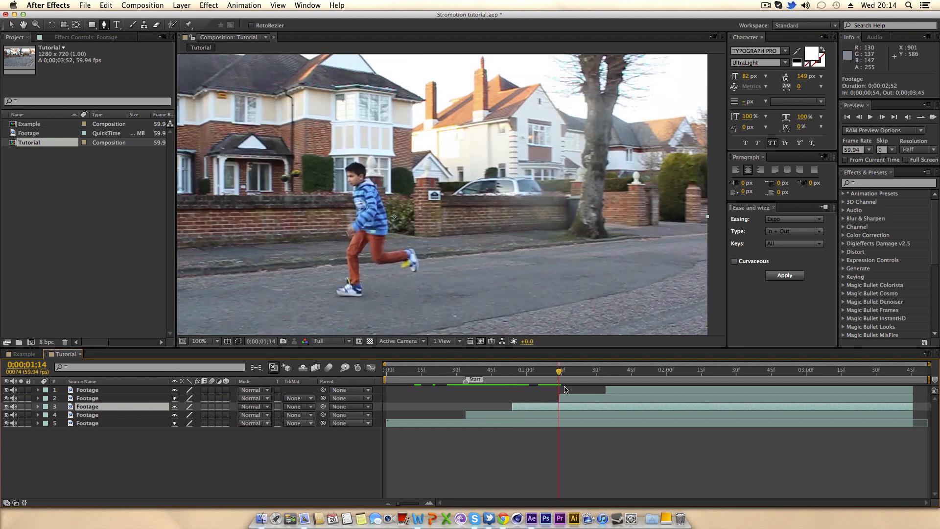
left_click(569, 398)
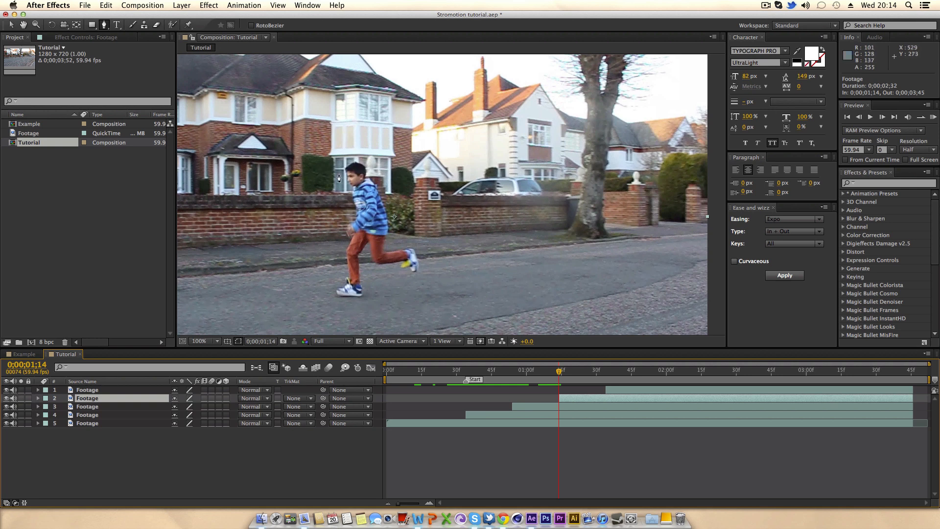
left_click_drag(591, 374, 605, 374)
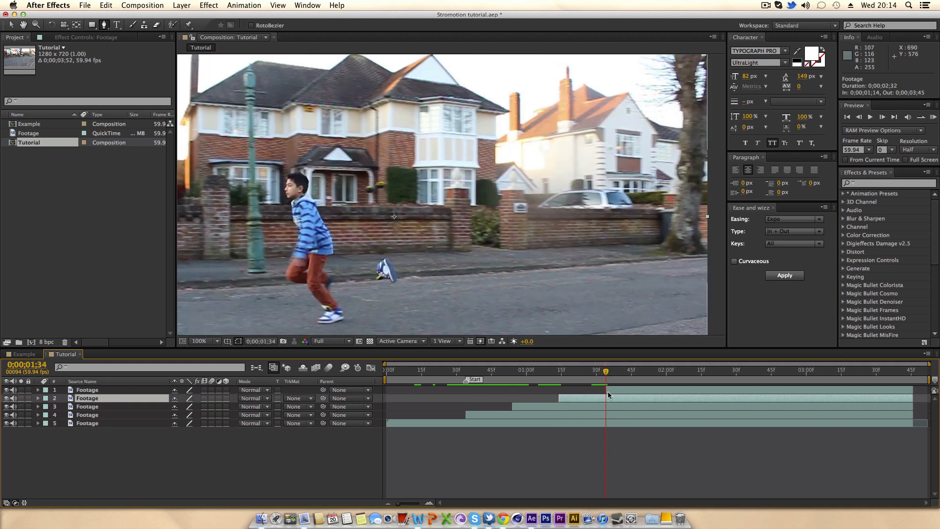
left_click(611, 392)
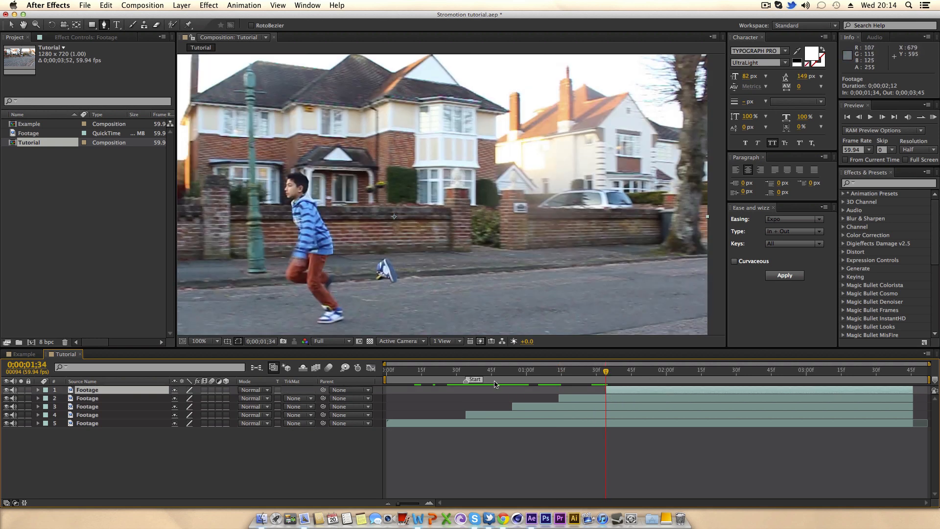
At 0;00;00;54, start a Pen mask on the third Footage layer, tracing the runner's head, neck and the top of the outstretched arm.
left_click_drag(507, 375, 512, 373)
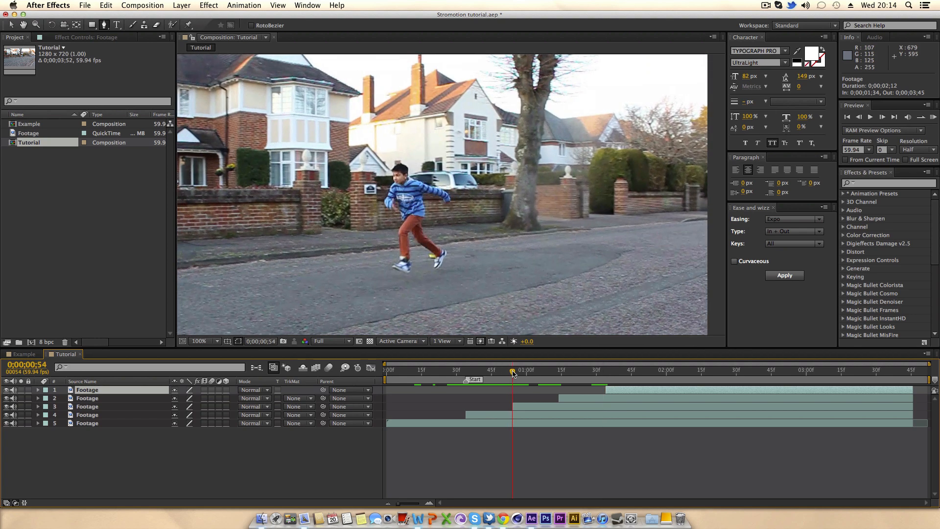
left_click(522, 408)
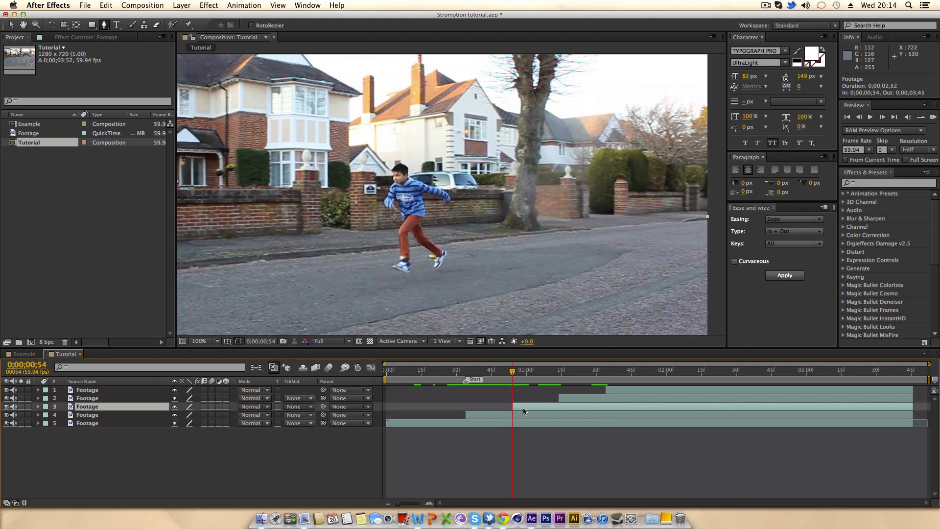
key("comma")
key("period")
key("period")
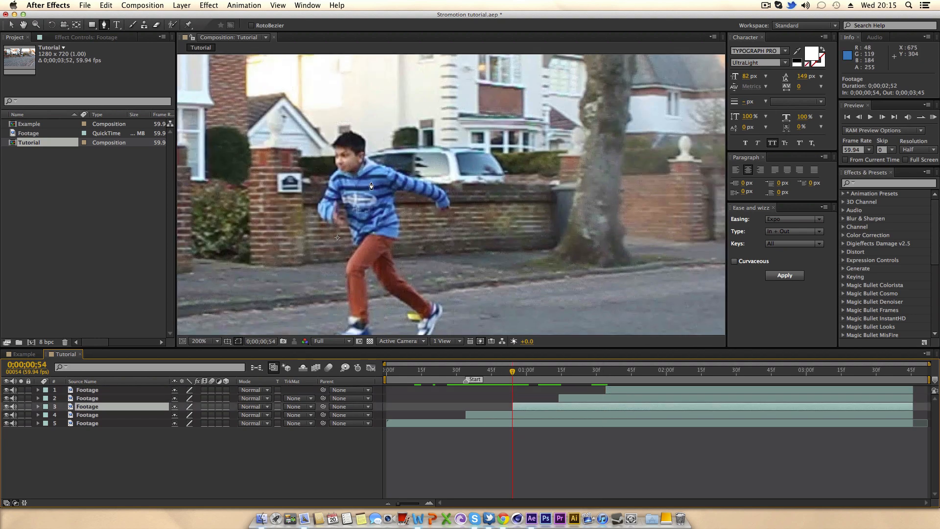
key("period")
key("h")
left_click_drag(345, 174, 419, 215)
key("g")
left_click_drag(292, 124, 304, 115)
left_click(304, 113)
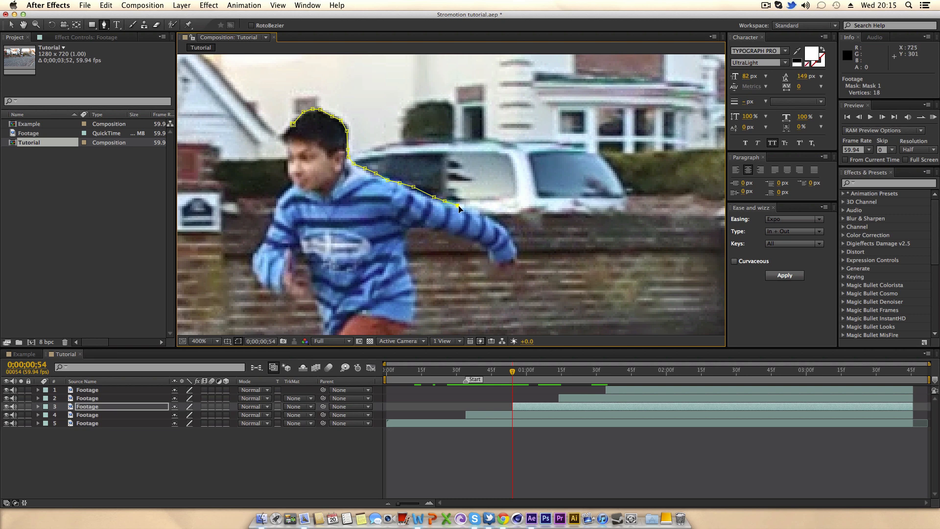
Trace the mask around the outstretched forearm and hand and back along the arm's underside to the armpit.
key("h")
left_click_drag(491, 218, 433, 172)
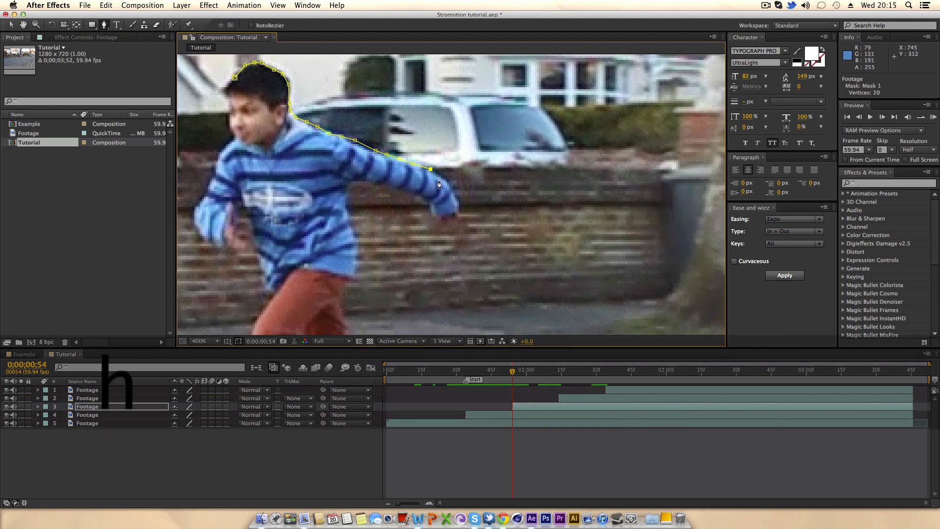
left_click(441, 176)
left_click(449, 183)
left_click(454, 190)
left_click(457, 201)
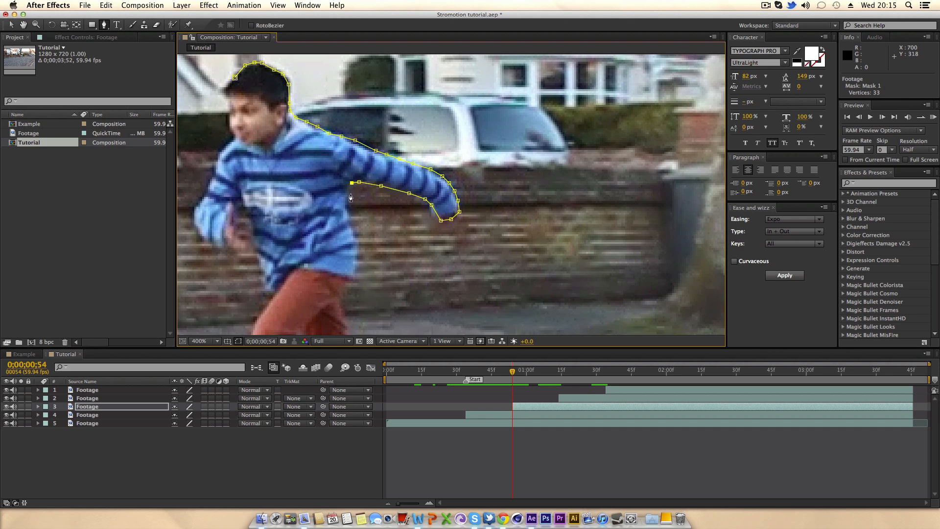
Continue the mask from the armpit down the back edge of the runner's torso to the hem of the jumper.
key("h")
left_click_drag(349, 215, 348, 152)
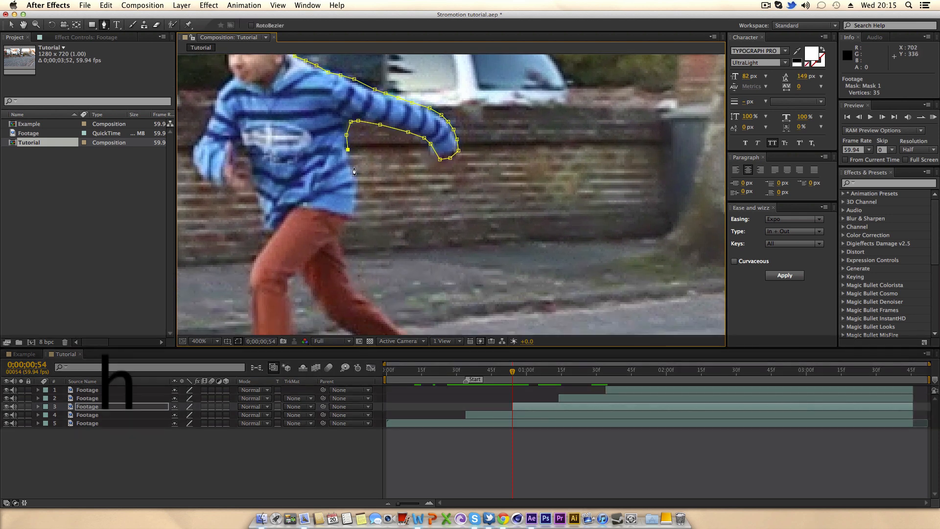
left_click(348, 149)
left_click(350, 166)
key("h")
left_click_drag(356, 188, 370, 146)
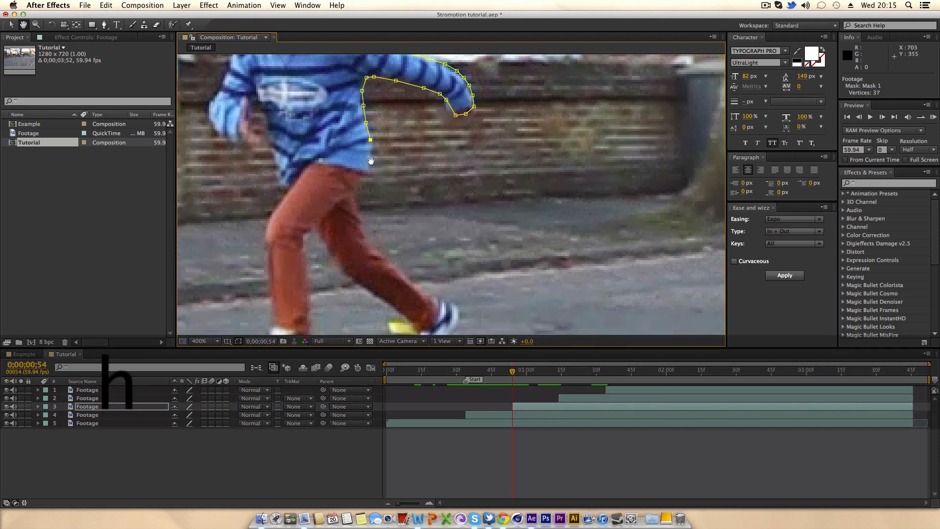
left_click(370, 140)
left_click(372, 159)
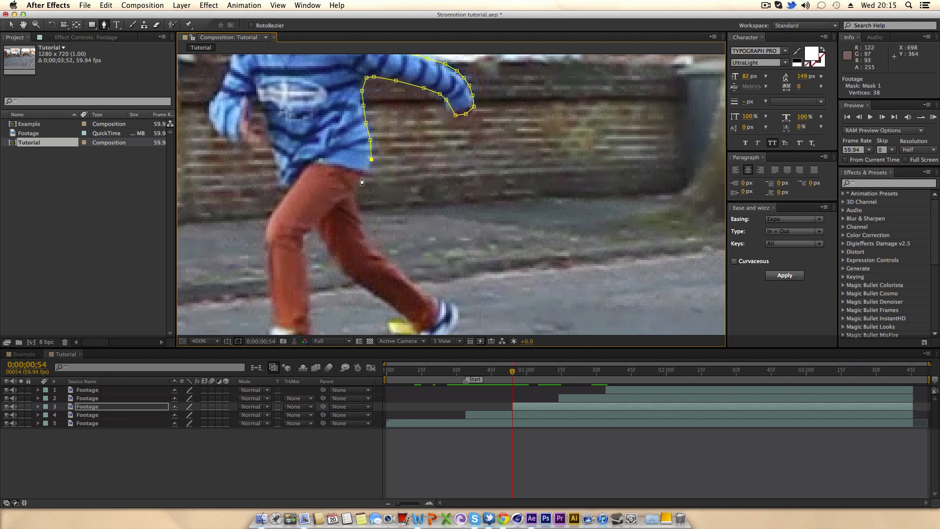
Trace the mask around the jumper's hem and down the back of the trailing leg to just past the knee.
left_click(364, 177)
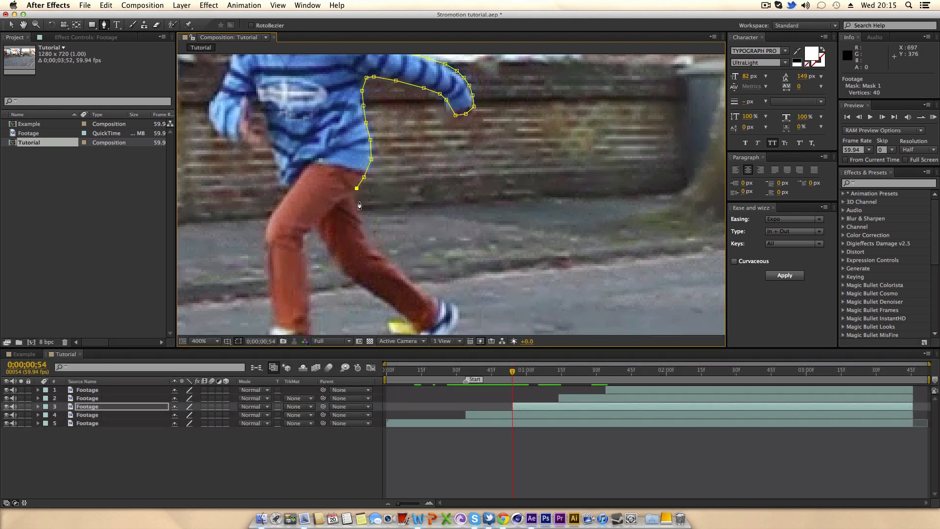
key("h")
left_click_drag(360, 206, 352, 178)
left_click(351, 178)
left_click(355, 194)
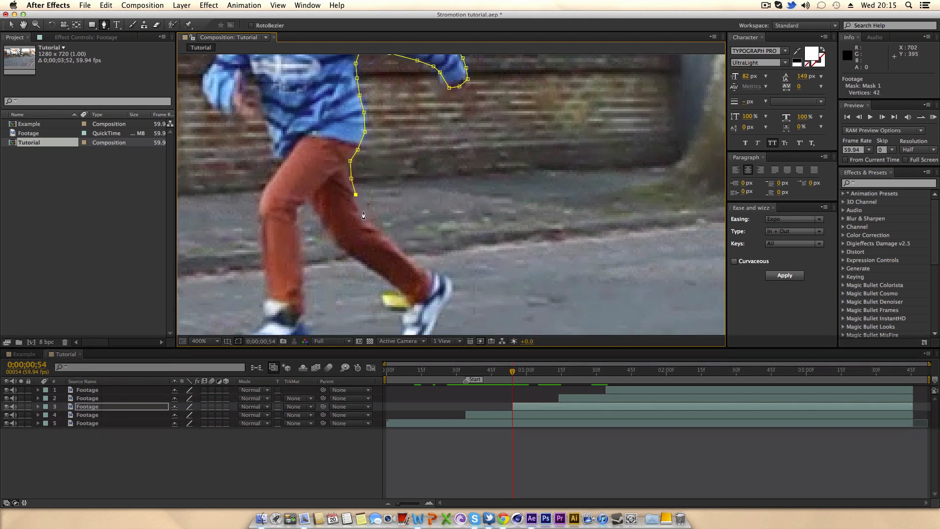
left_click(370, 223)
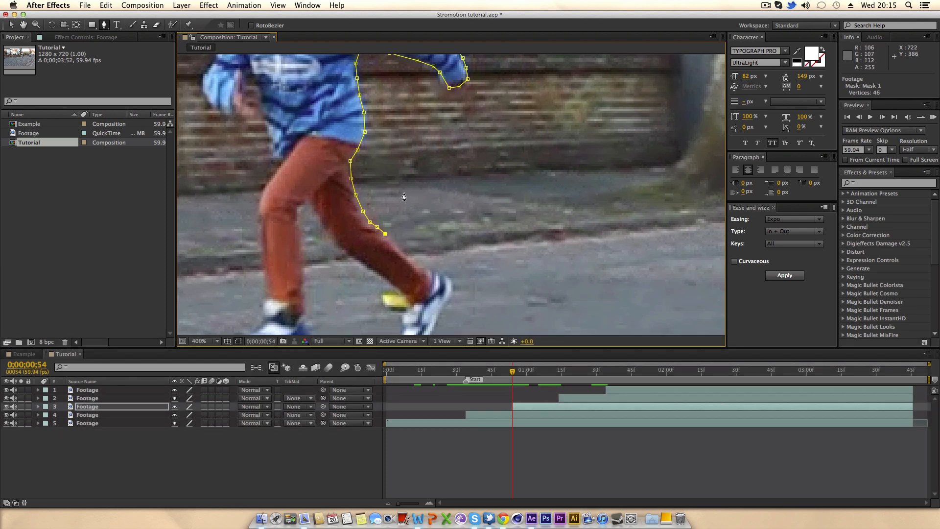
Check the Footage layers starting at 0;00;01;14 and 0;00;01;34, and return to the third Footage layer.
left_click(570, 399)
left_click(625, 390)
left_click(595, 399)
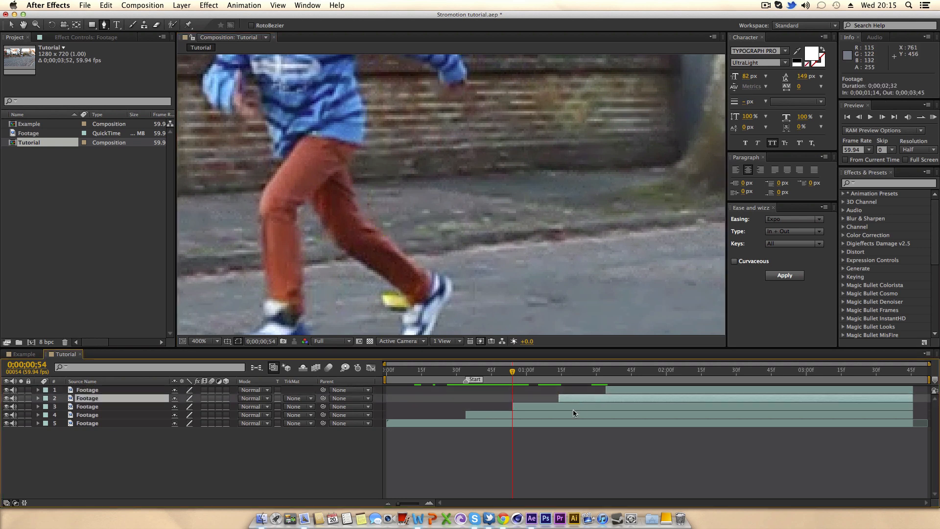
left_click(568, 407)
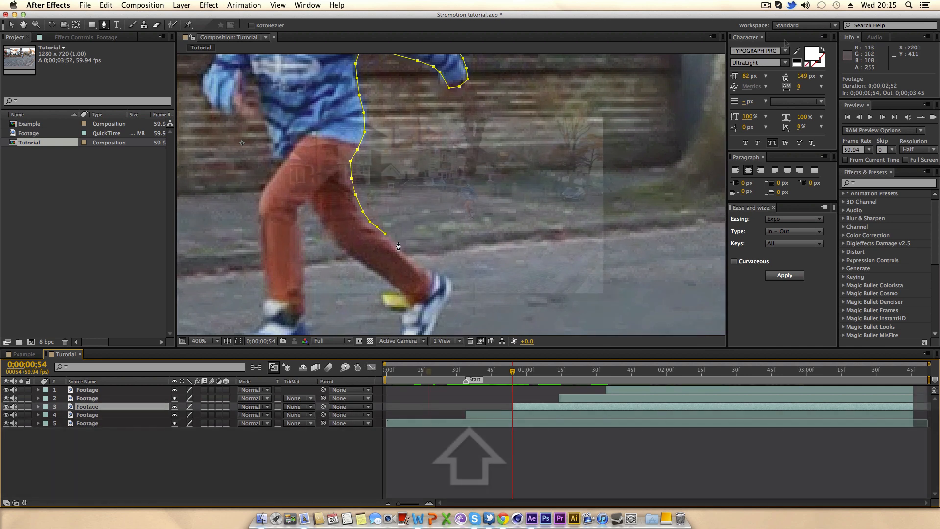
Scrub forward to 0;00;01;38 and back to 0;00;00;52, examining the masked frozen runners up close.
key("shift+F10")
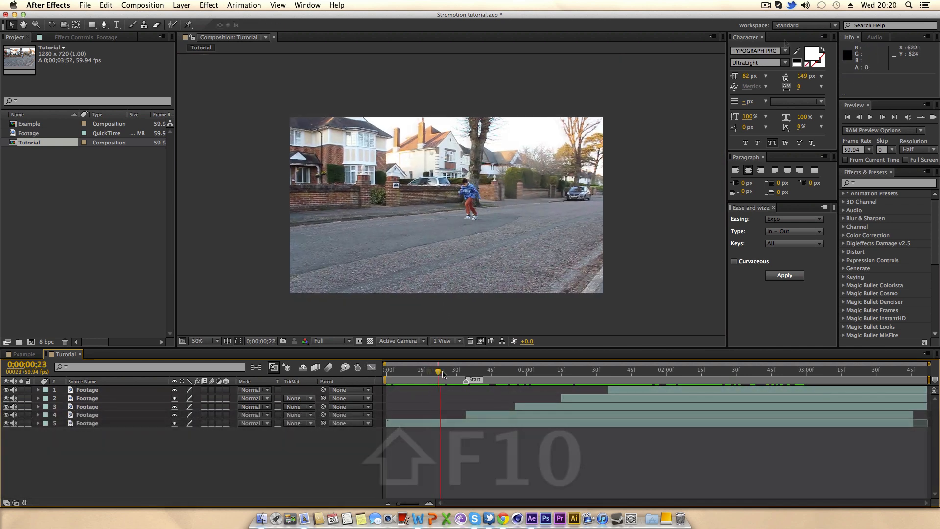
left_click_drag(442, 373, 615, 358)
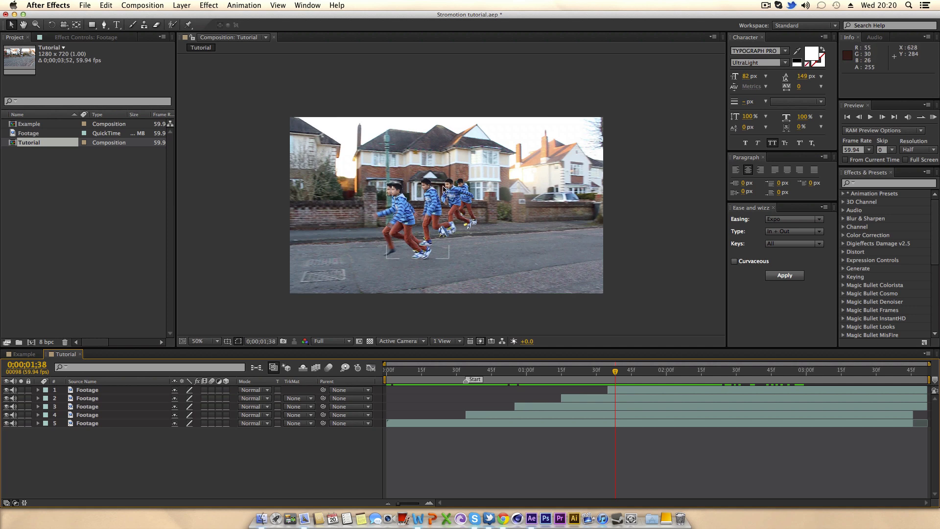
scroll(442, 188, "up", 3)
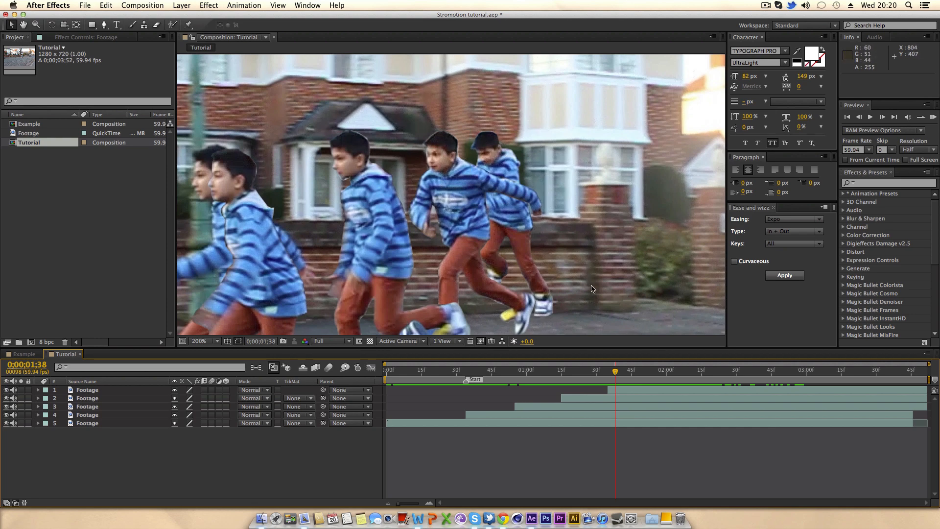
left_click_drag(615, 376, 508, 376)
scroll(498, 247, "down", 1)
scroll(498, 247, "up", 1)
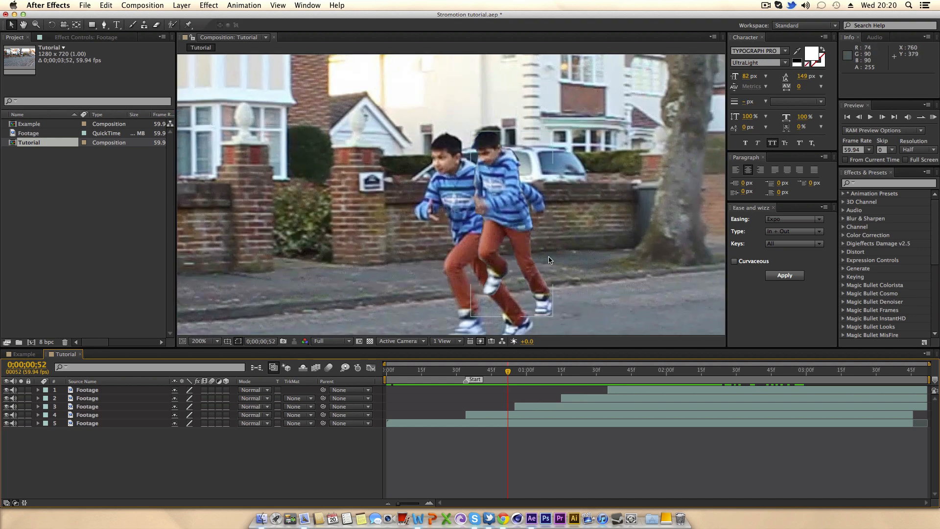
Rename the two earliest frozen Footage copies 1 and 2 in order of their start times.
left_click(98, 416)
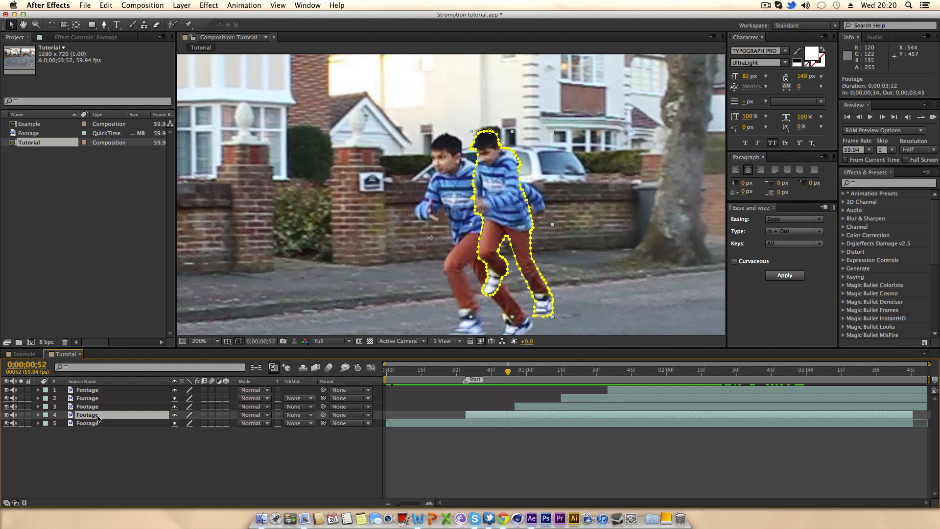
key("Return")
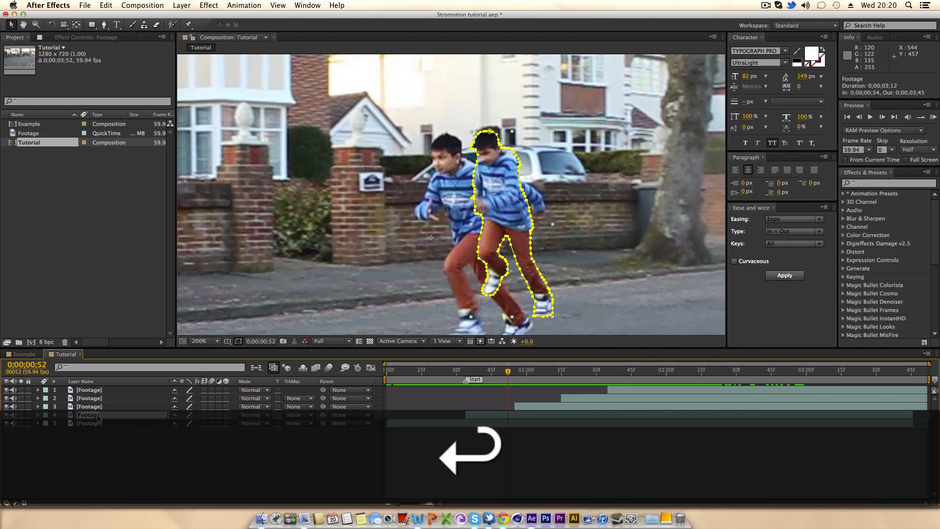
type("1")
left_click(97, 406)
key("Return")
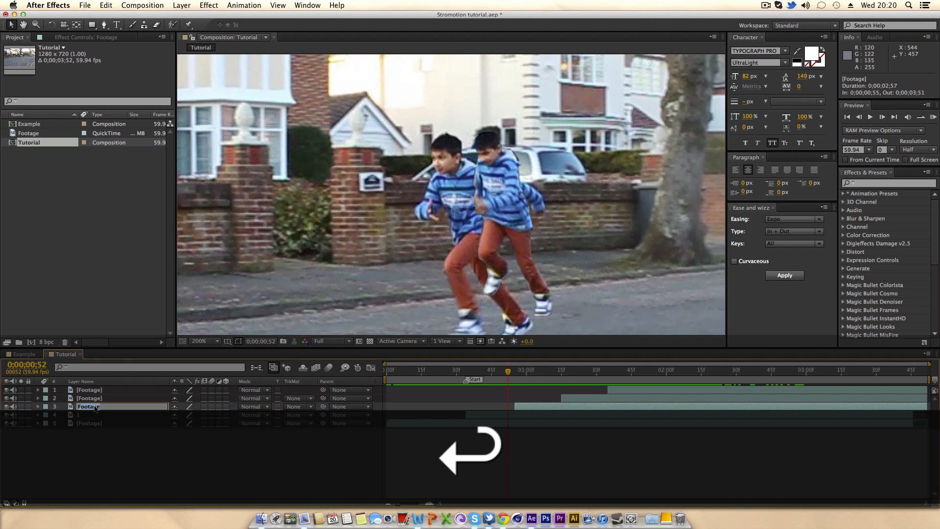
type("2")
Rename the remaining two frozen Footage copies 3 and 4 in order of their start times.
left_click(97, 398)
key("Return")
type("3")
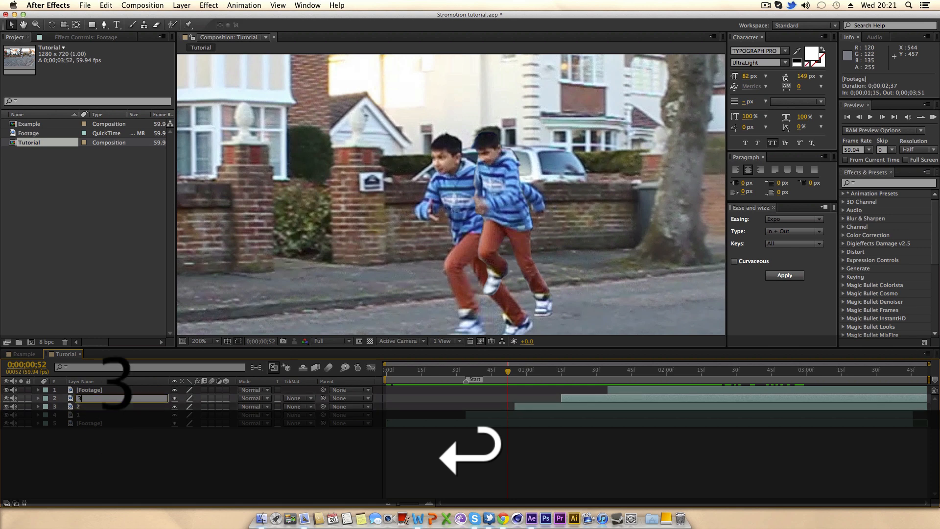
left_click(101, 392)
key("Return")
type("4")
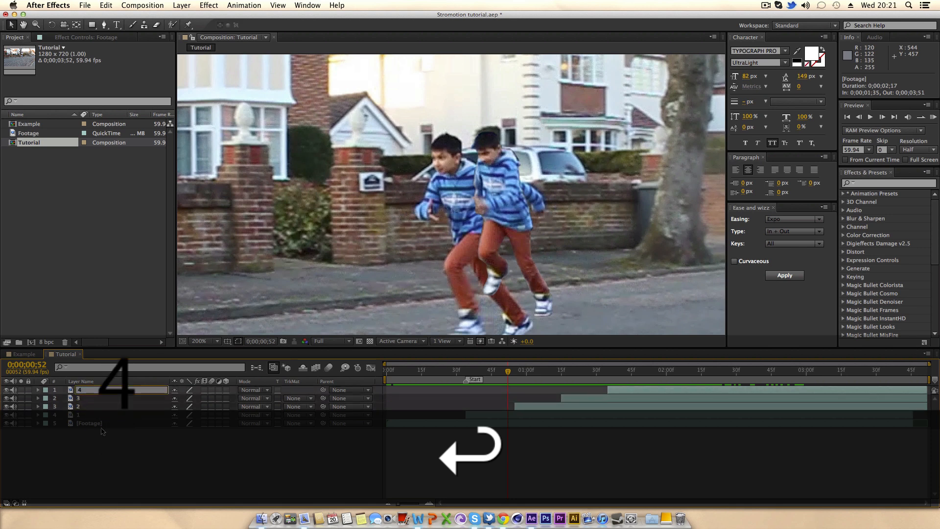
key("Return")
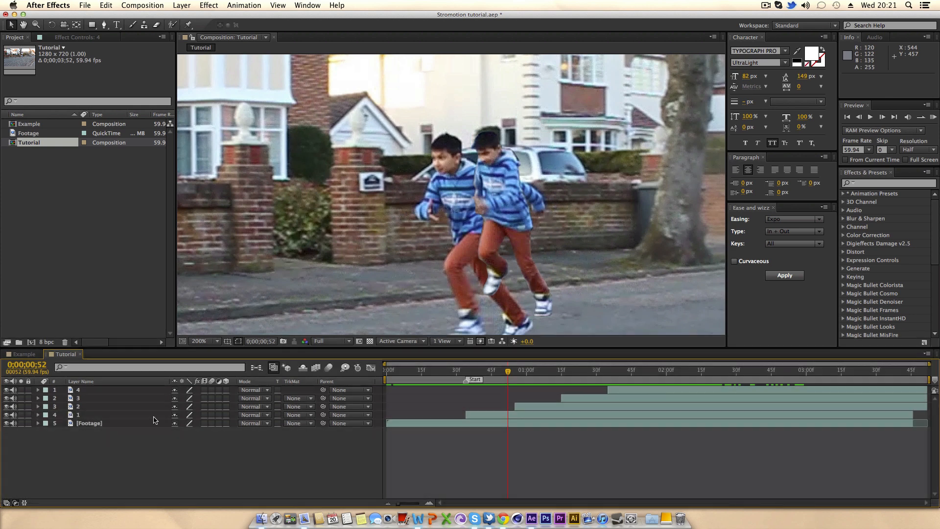
Reveal the mask properties of layer 1 and set its Mask Feather to 1 pixel.
left_click(78, 415)
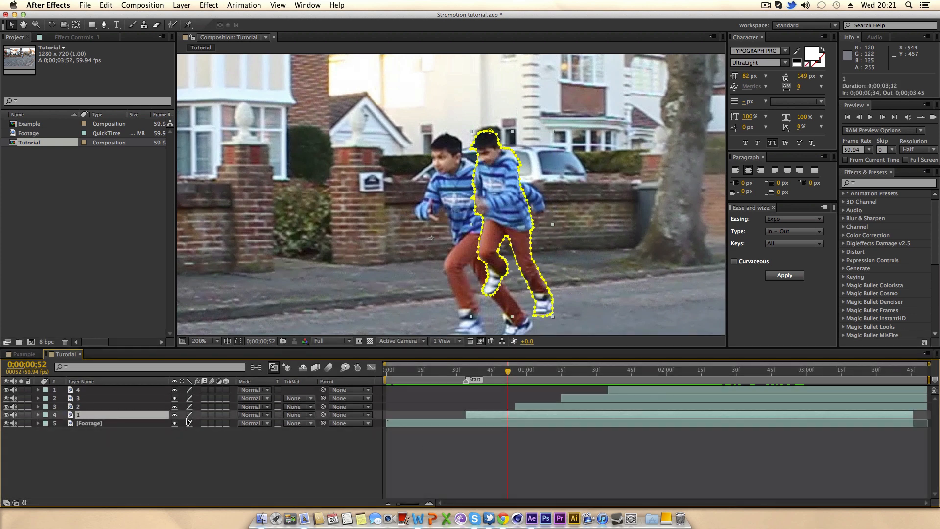
key("m")
key("m")
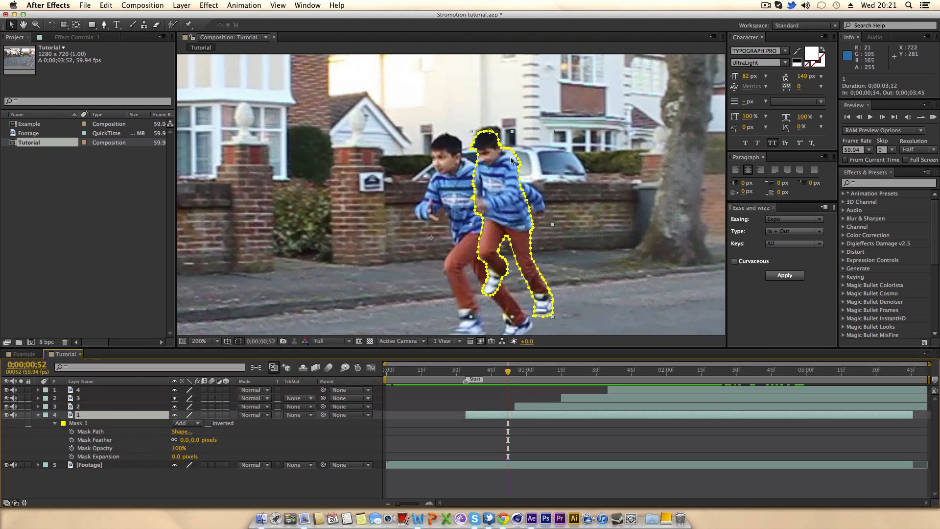
left_click(196, 440)
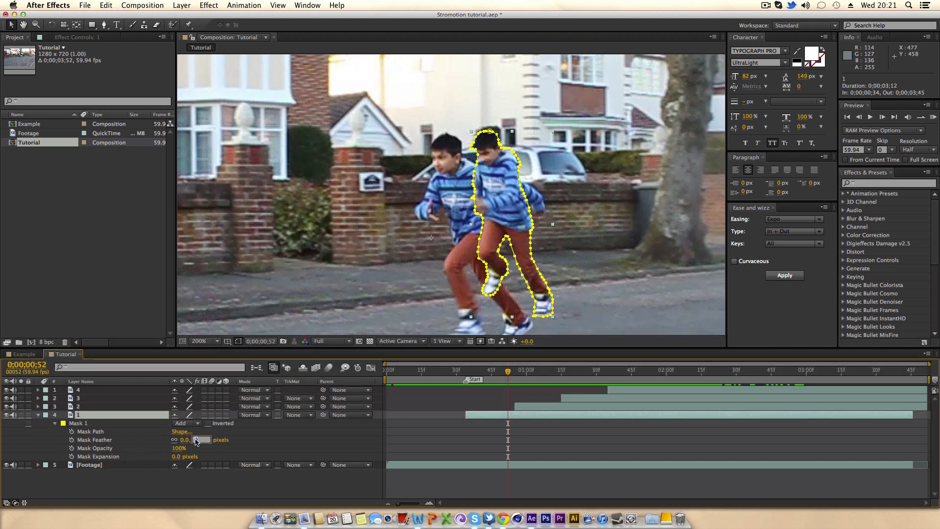
type("1")
left_click(242, 444)
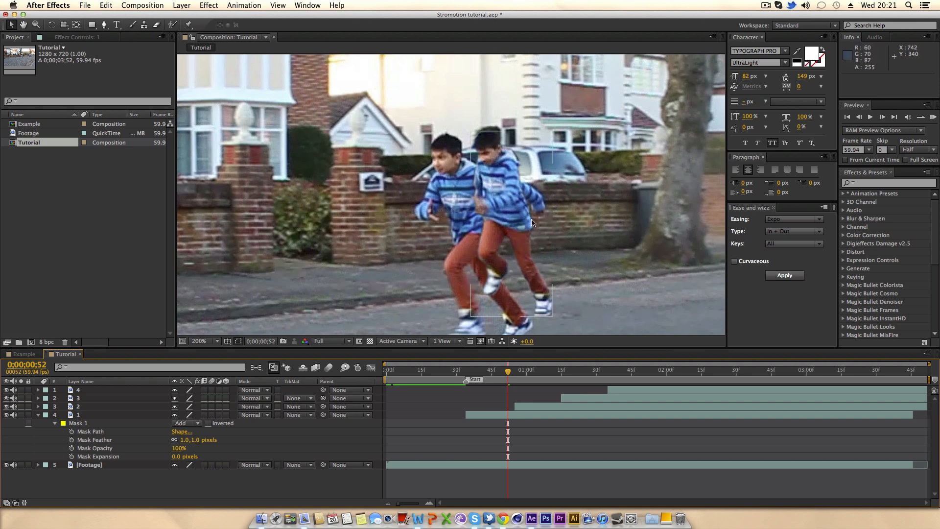
Set layer 1's Mask Expansion to -0.5 pixels and collapse the layer's properties.
left_click(195, 457)
type("-")
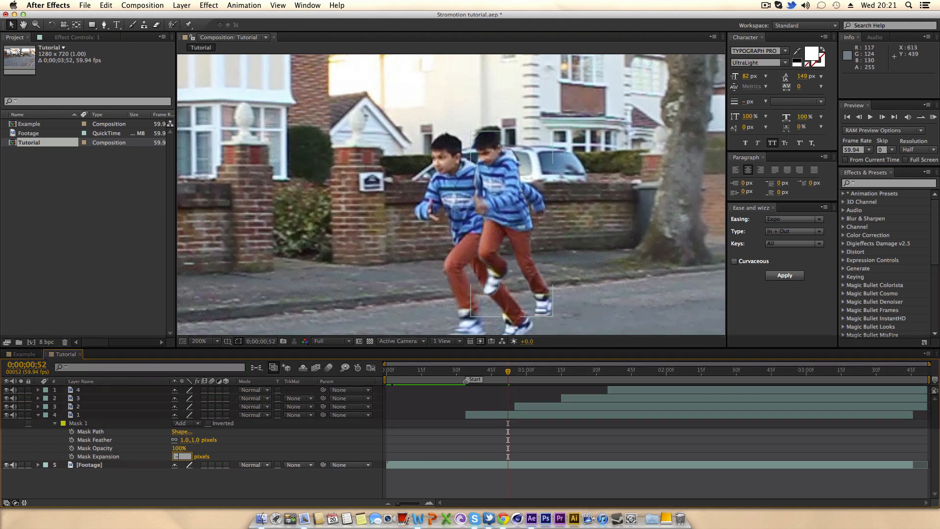
type("0.5")
key("Return")
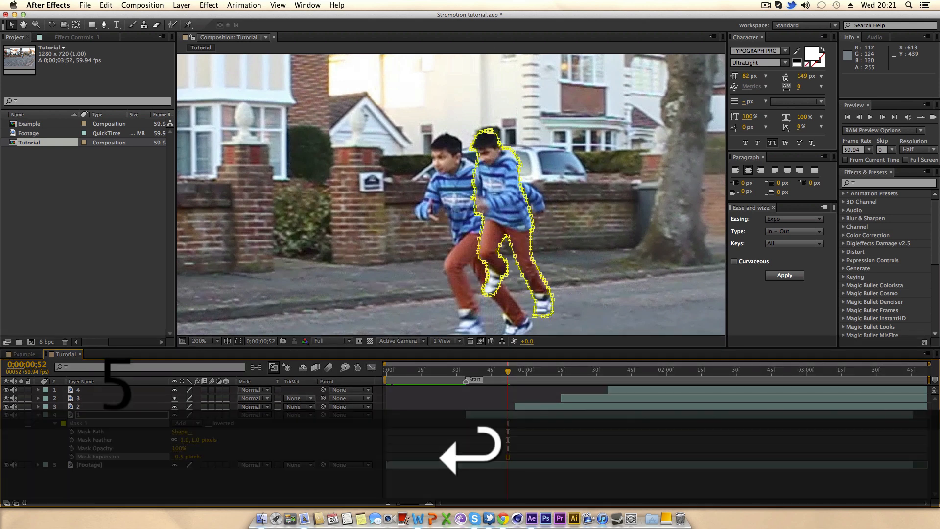
left_click(304, 428)
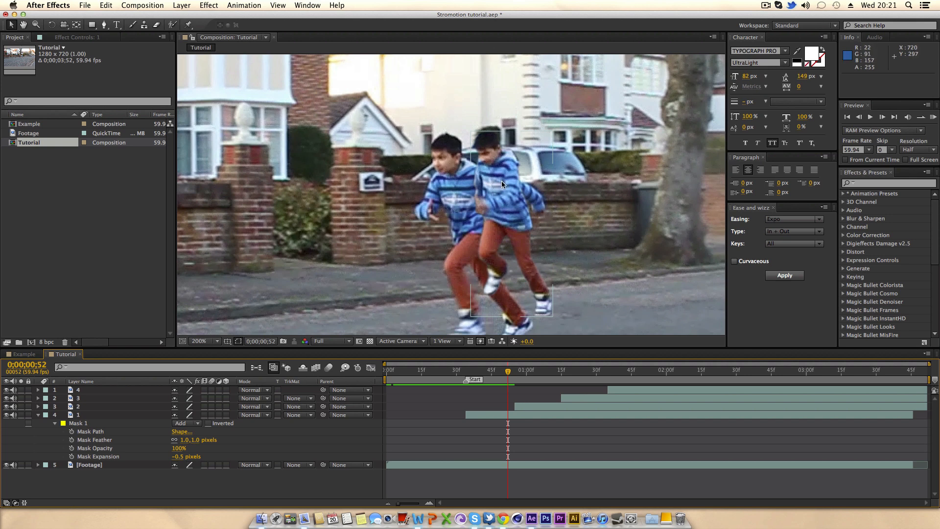
left_click(38, 415)
Reveal layer 2's mask properties, advance the playhead to 0;00;01;03 and hide layer 1.
left_click(80, 407)
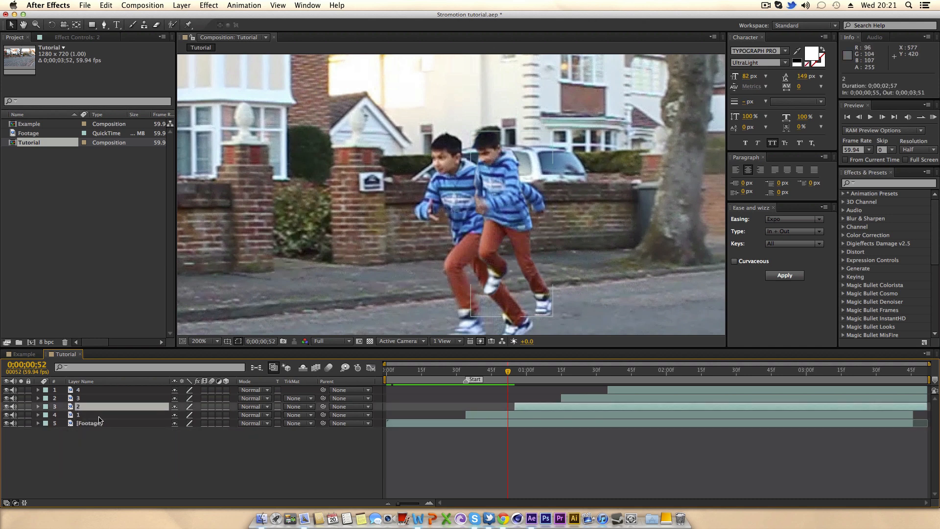
key("m")
key("m")
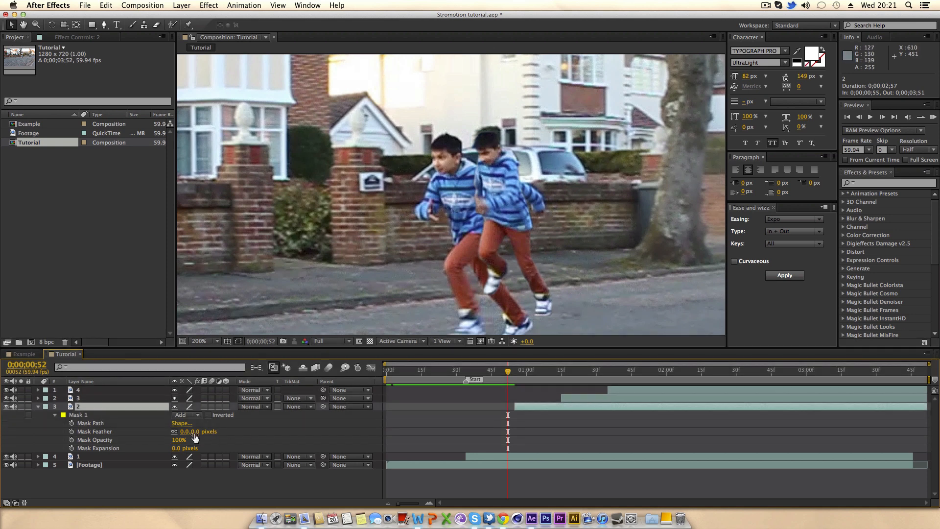
left_click(194, 432)
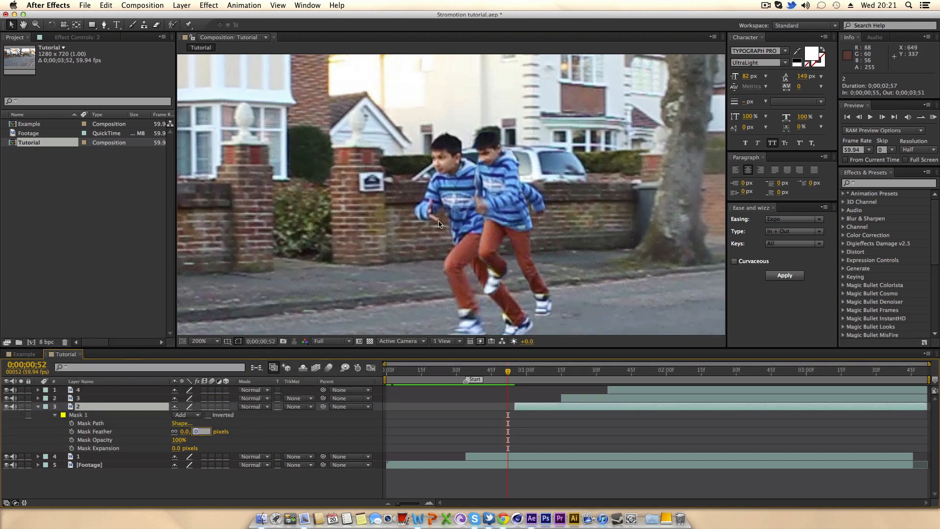
left_click(522, 371)
left_click_drag(523, 375, 533, 372)
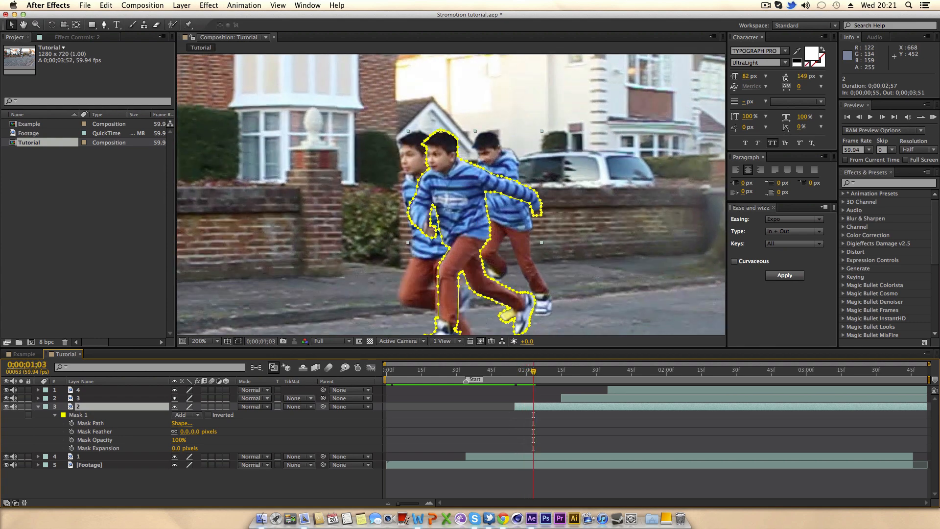
left_click(7, 456)
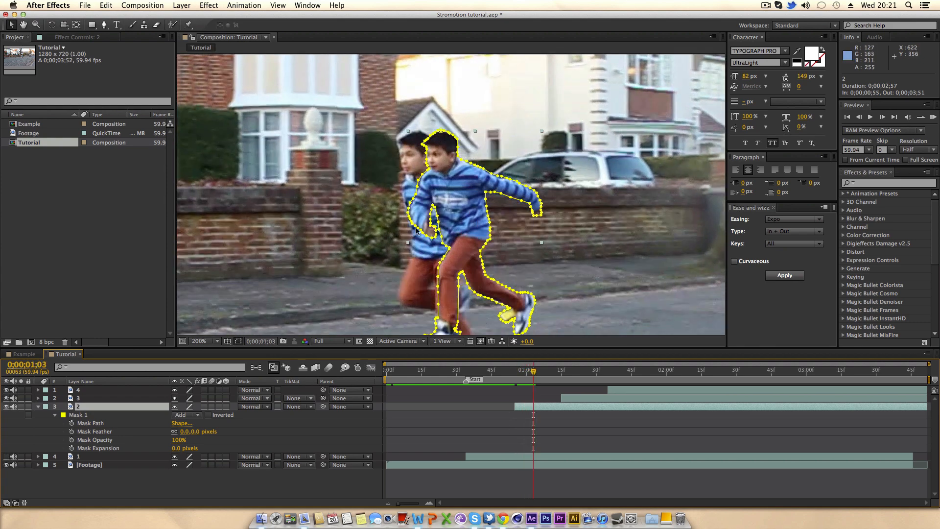
left_click(451, 419)
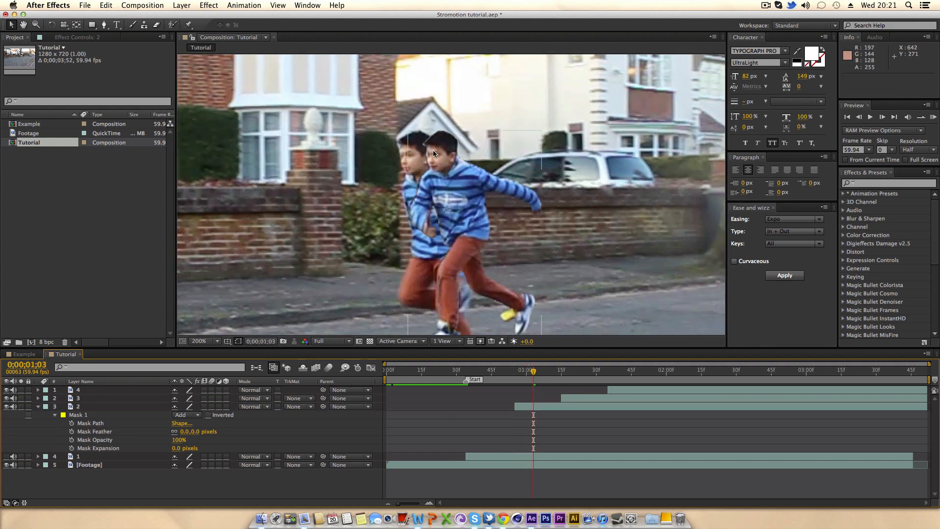
Set layer 2's Mask Feather to 1 pixel and Mask Expansion to -1 pixel, then collapse its properties.
left_click(195, 432)
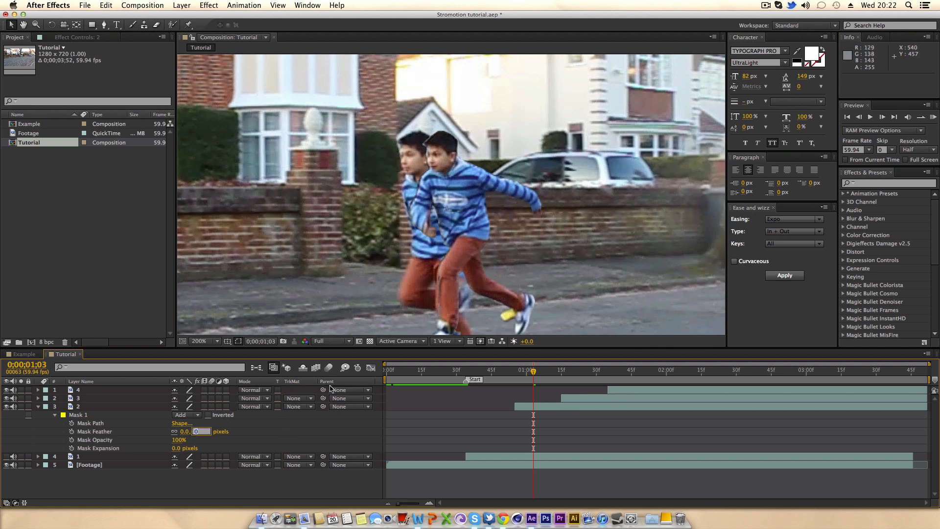
type("1")
key("Return")
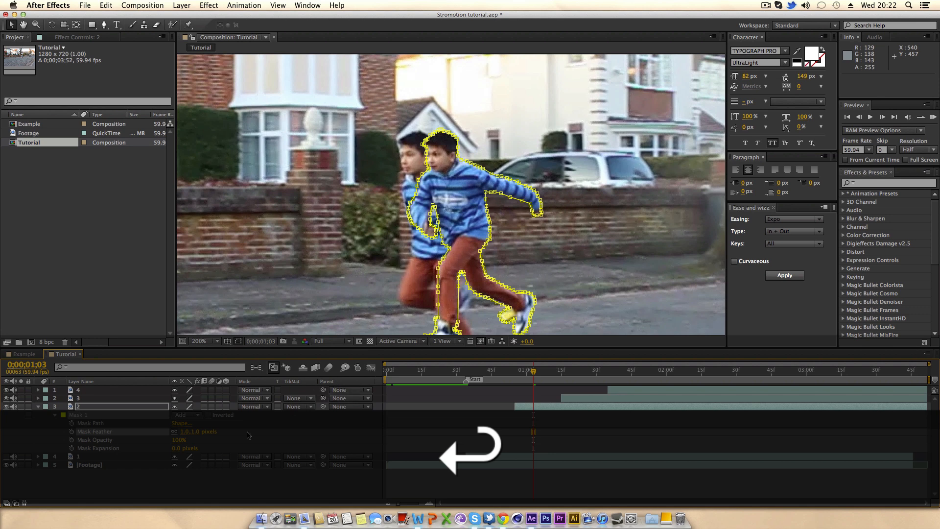
left_click(182, 448)
type("-1")
key("Return")
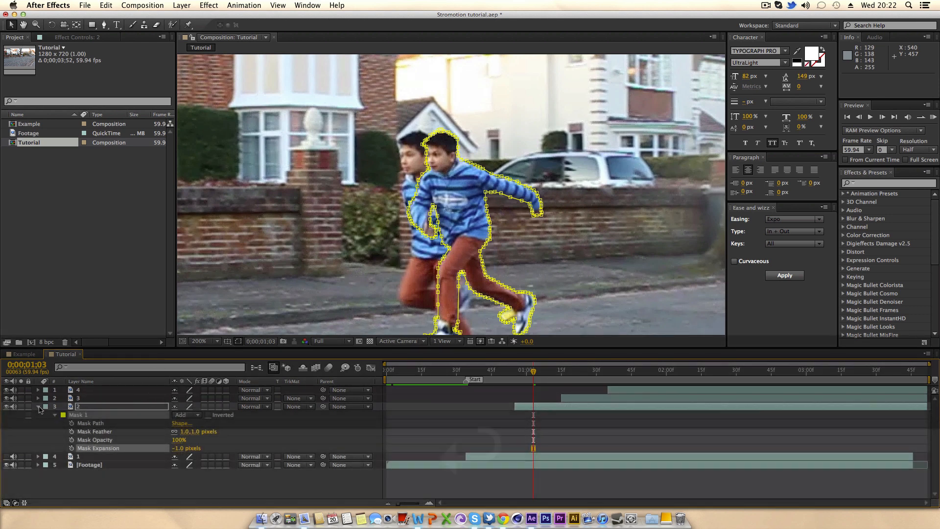
left_click(38, 406)
Set layer 3's Mask Feather to 1 pixel, give its Mask Expansion a negative value and collapse its properties.
left_click(92, 398)
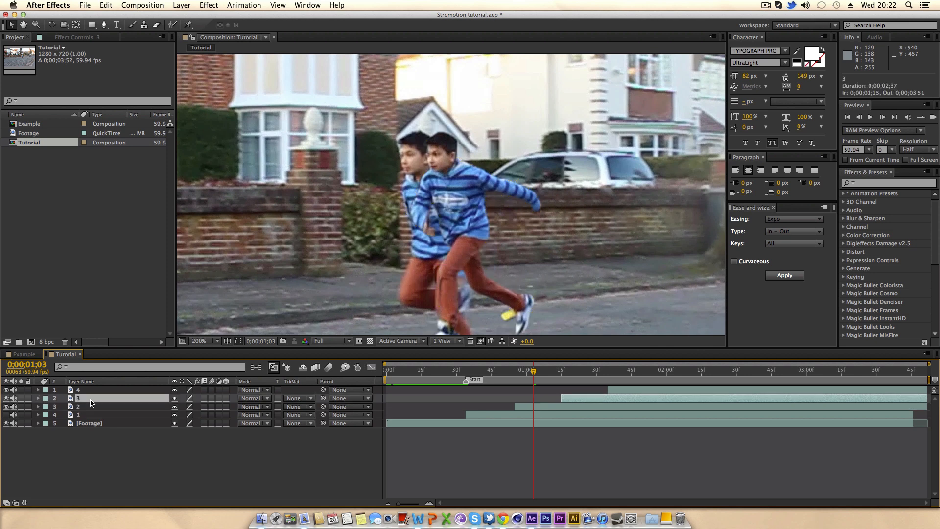
key("m")
key("m")
left_click(194, 423)
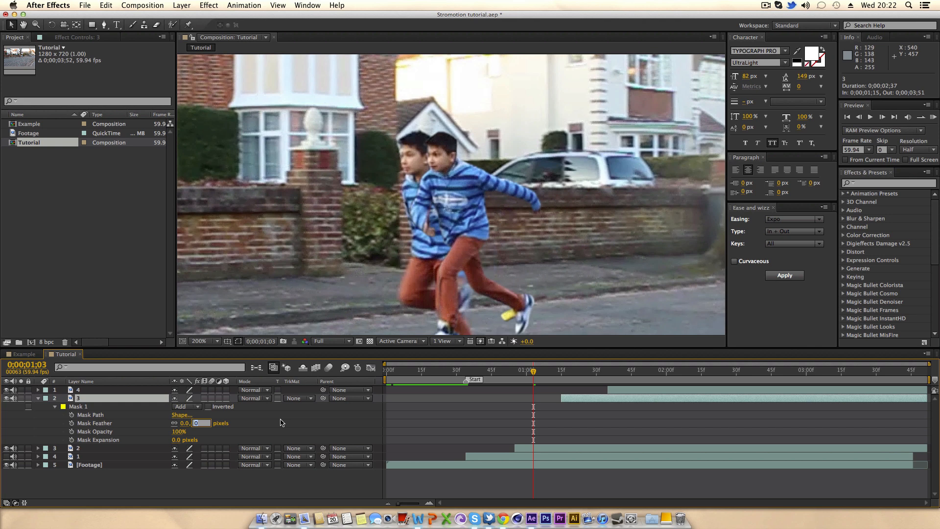
type("1.")
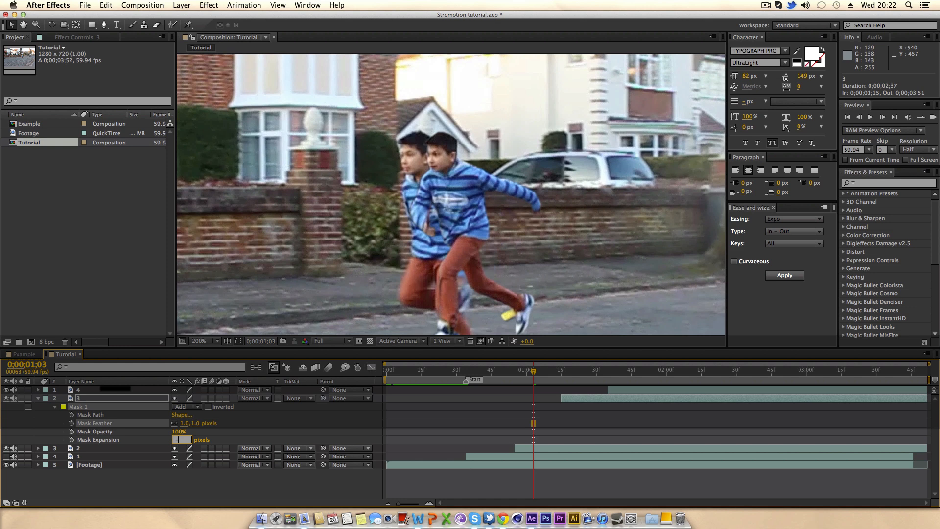
key("Return")
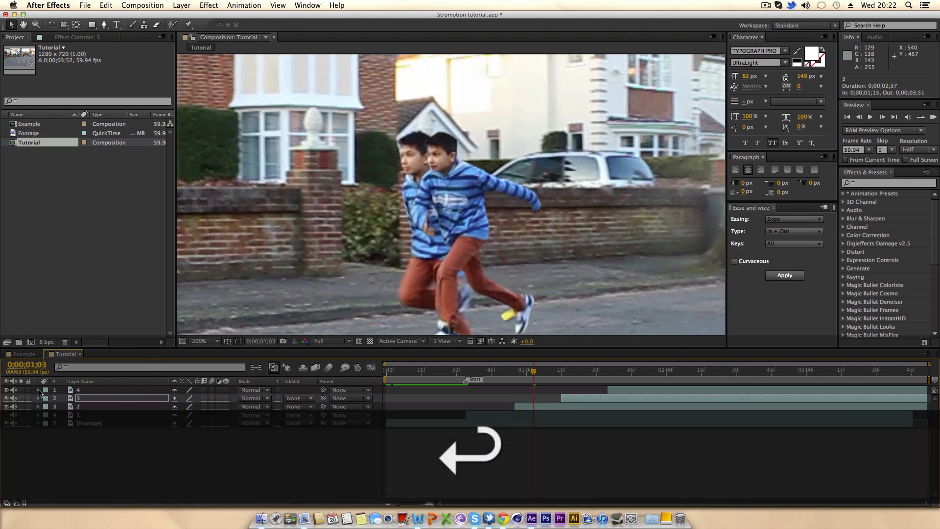
Expand layer 4's masks and set Mask 1's Mask Feather to 1 pixel and Mask Expansion to -1 pixel.
scroll(96, 433, "down", 2)
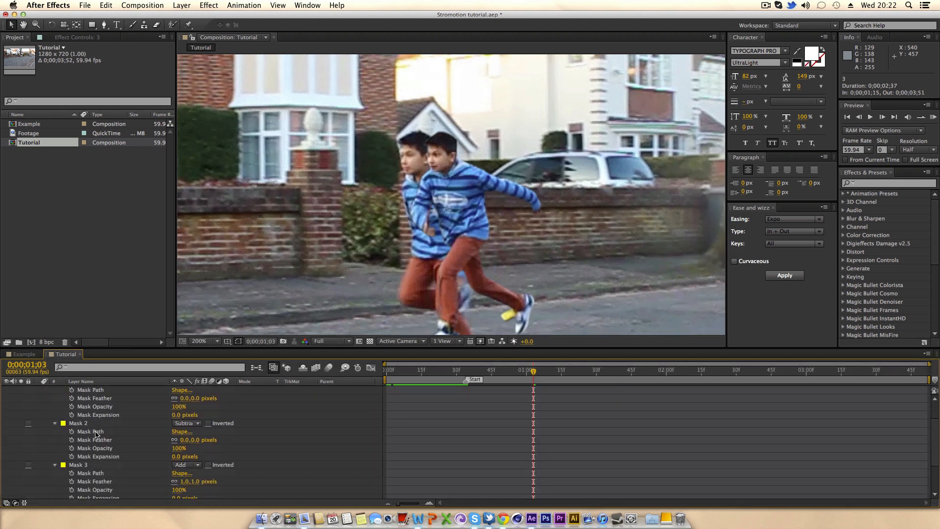
scroll(95, 432, "down", 2)
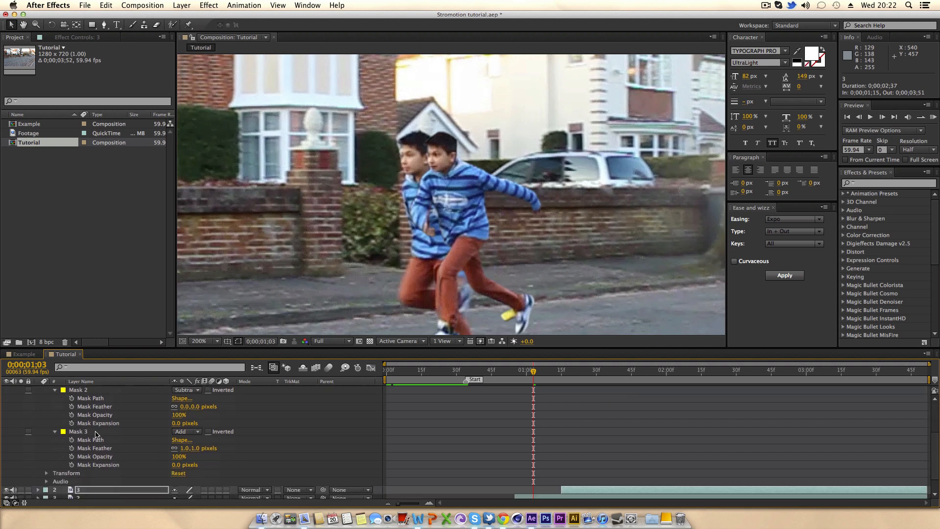
scroll(82, 434, "up", 4)
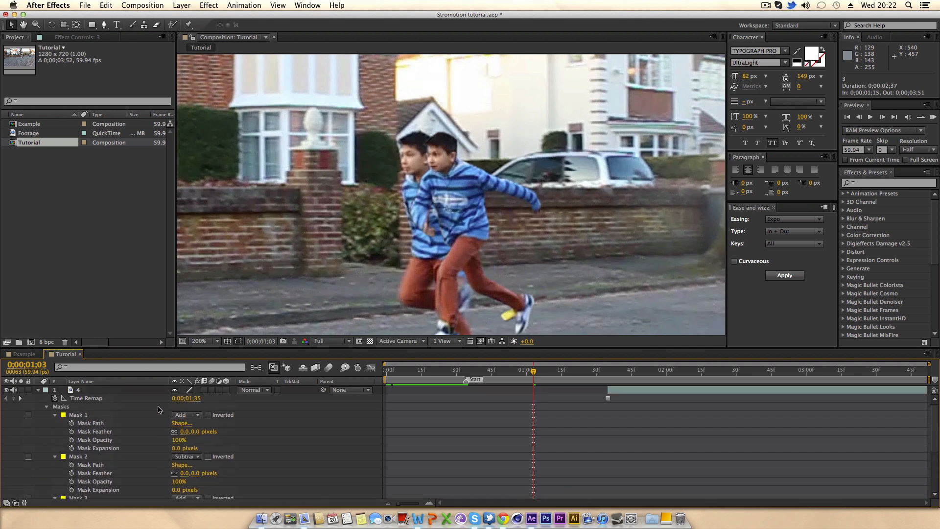
left_click(193, 432)
type("1")
left_click(178, 448)
type("-")
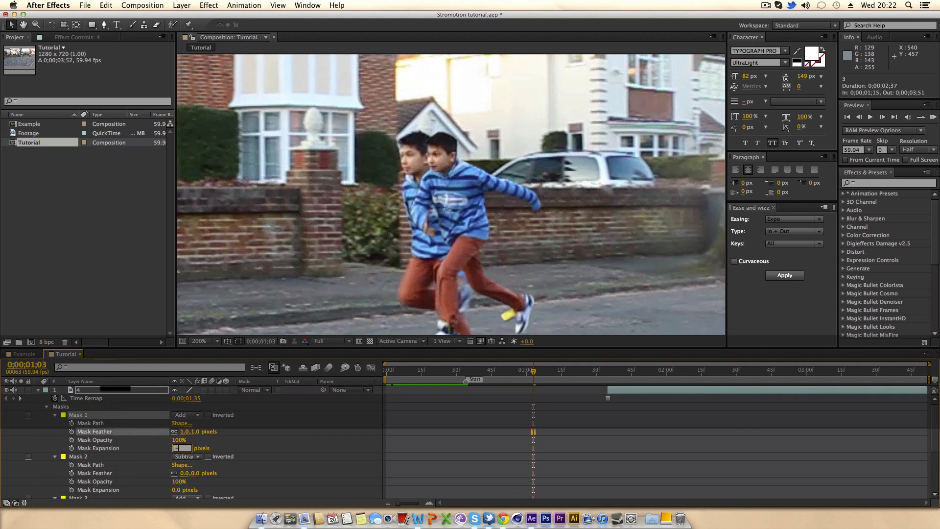
type("1")
key("Return")
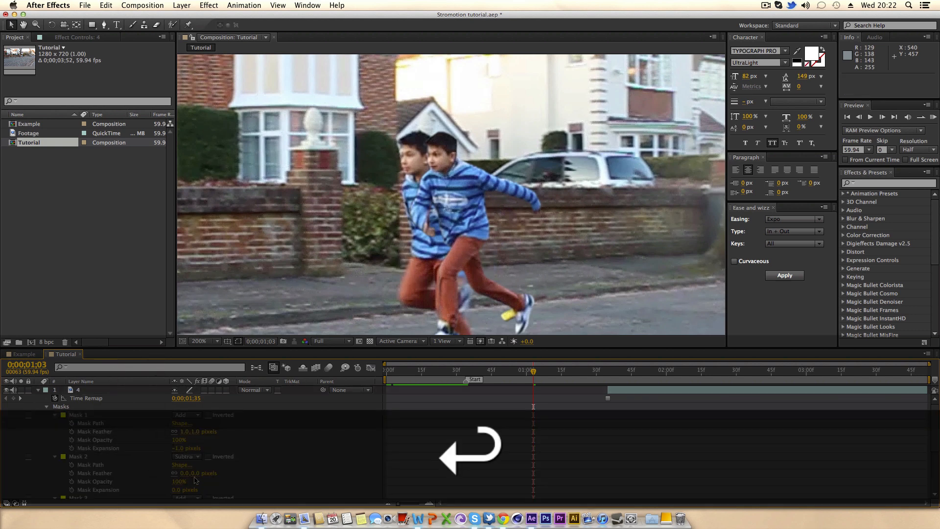
Set the Mask Feather of layer 4's Mask 2 to 1 pixel and its Mask Expansion to -1 pixel.
left_click(200, 472)
type("1")
left_click(178, 489)
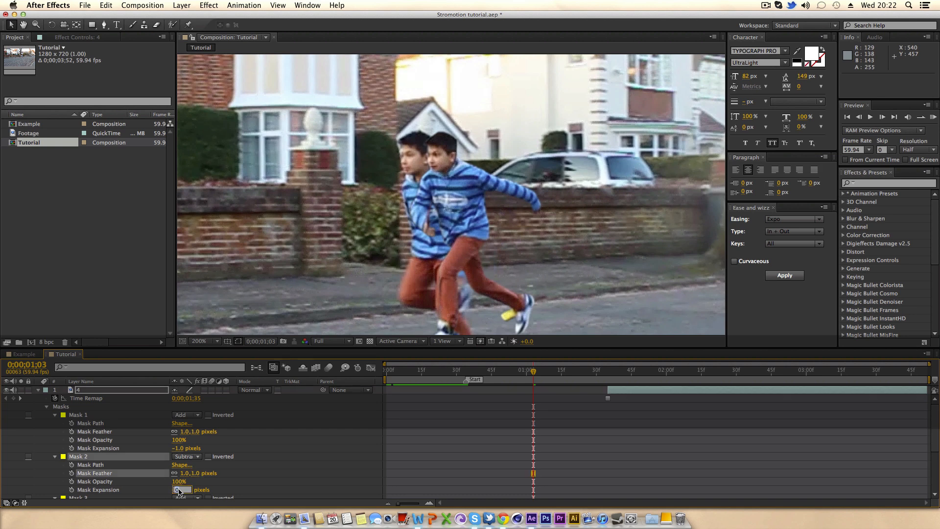
type("-1")
key("Return")
Keep Mask 3's Mask Feather at 1 pixel and set its Mask Expansion to -1 pixel on layer 4.
scroll(174, 499, "down", 2)
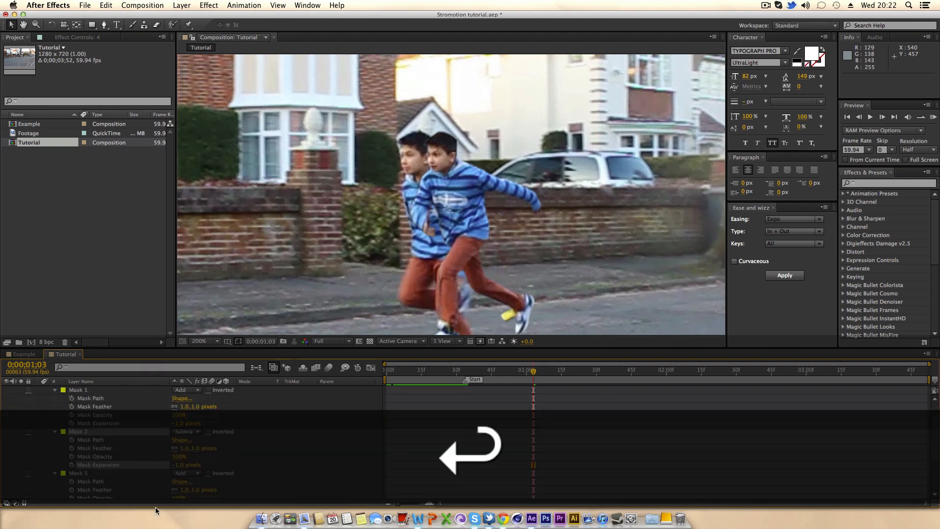
left_click(194, 491)
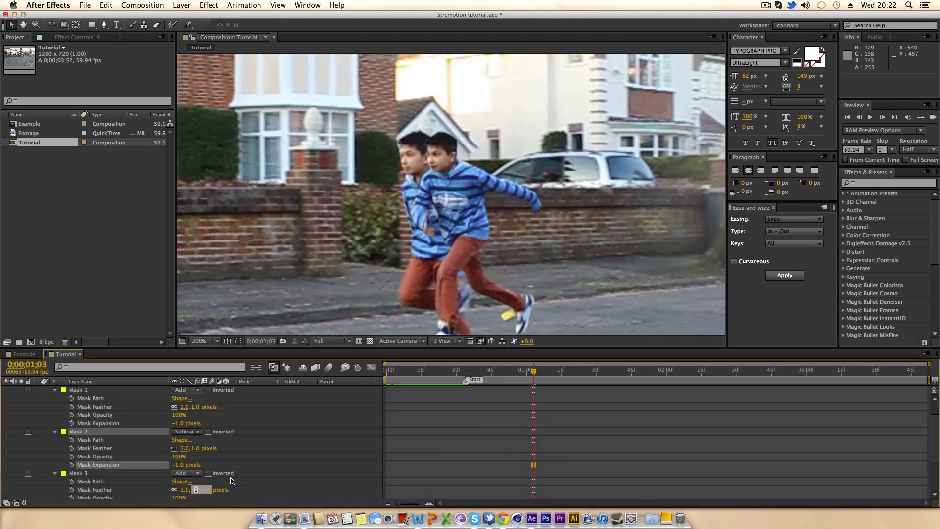
key("Return")
scroll(217, 487, "down", 2)
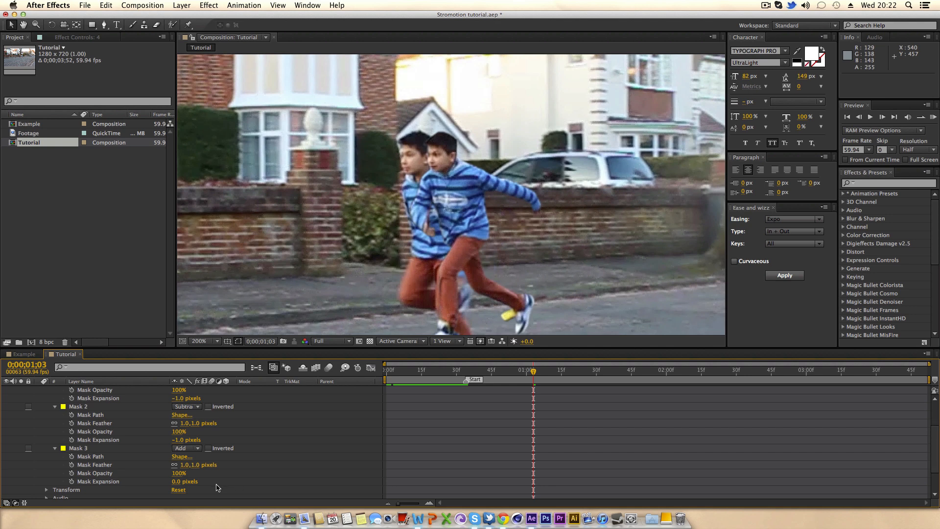
left_click(188, 484)
type("-")
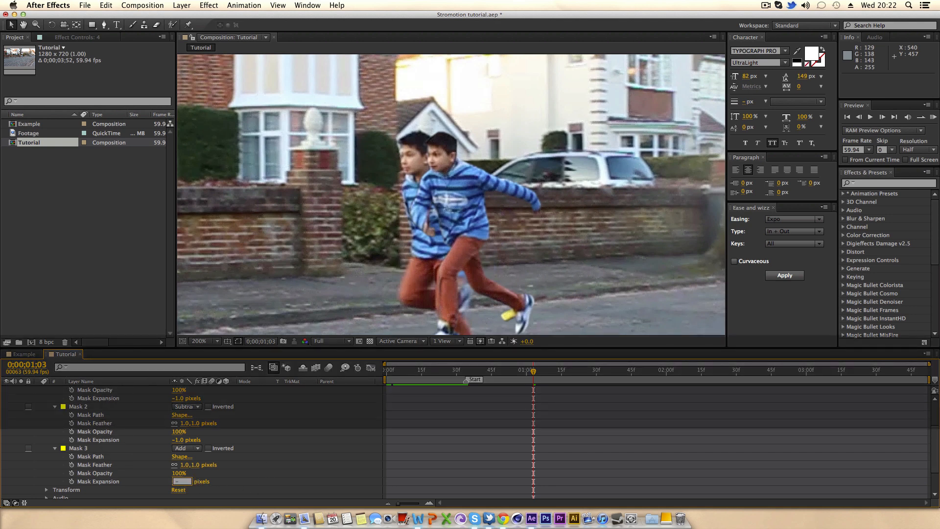
type("1")
key("Return")
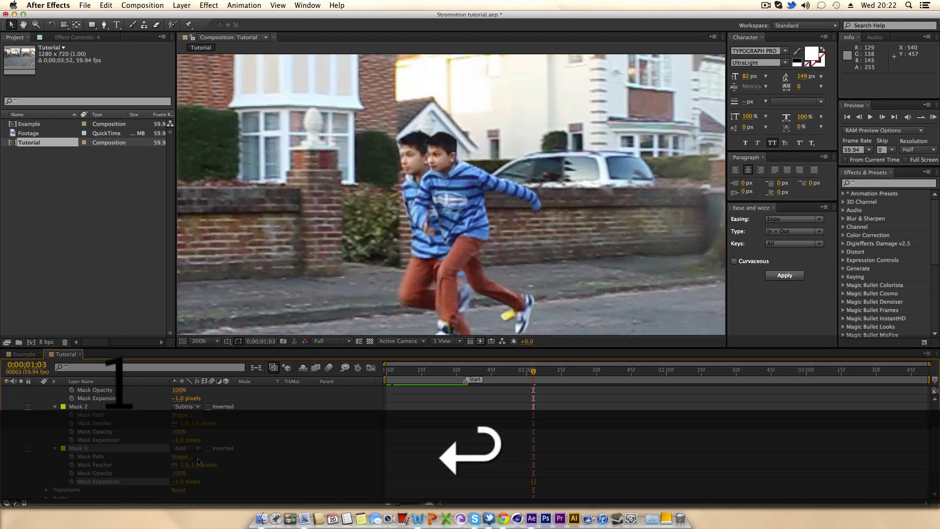
Change the Mask Expansion of layer 4's subtracting Mask 2 to 1 pixel.
left_click(176, 438)
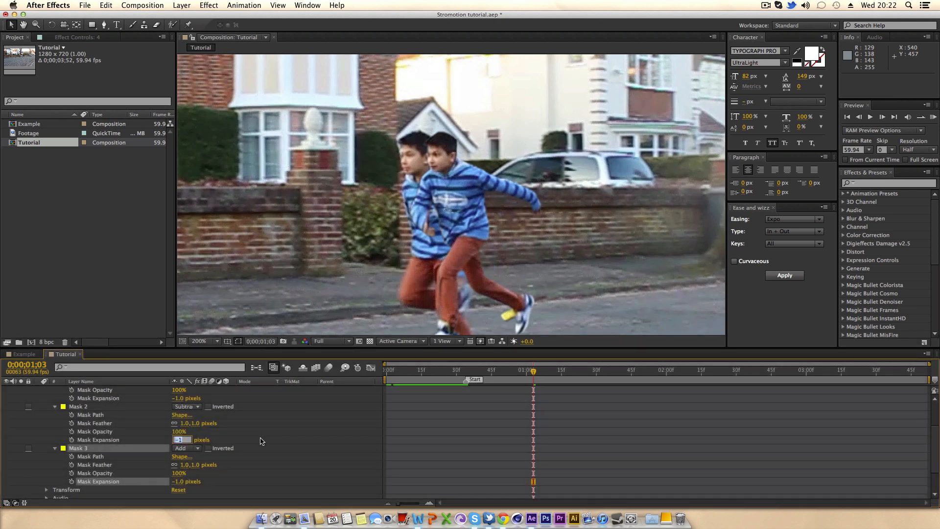
type("1")
key("Return")
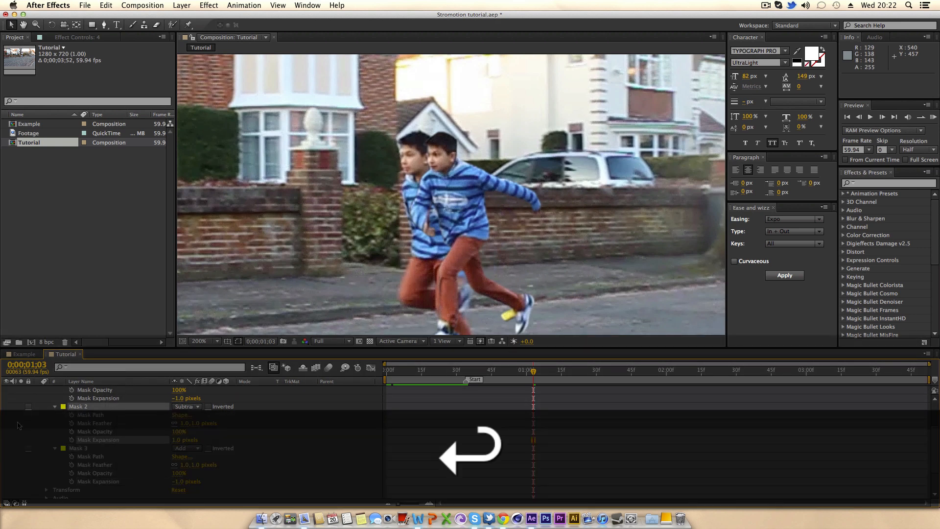
Hide layers 3 and 2 and advance the playhead to 0;00;01;46.
scroll(17, 423, "up", 5)
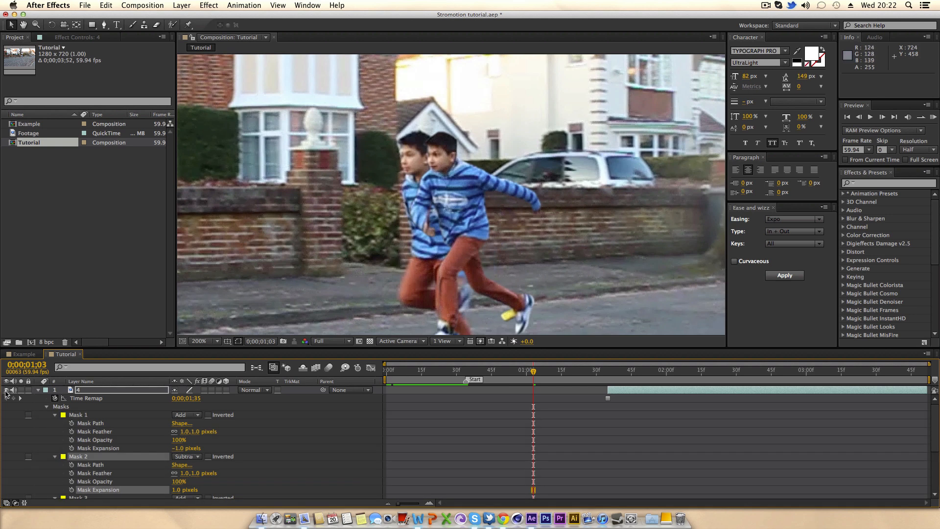
scroll(27, 391, "down", 5)
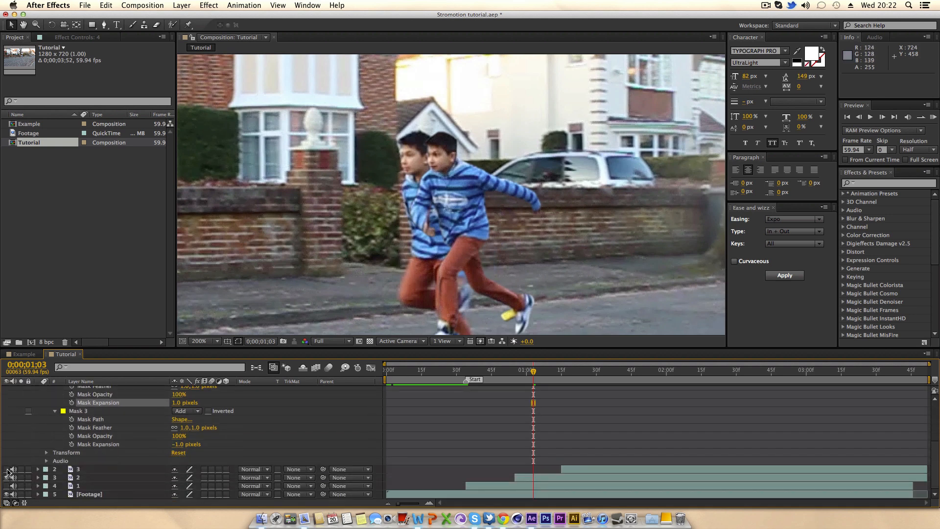
left_click_drag(8, 469, 8, 485)
left_click_drag(533, 371, 633, 377)
Examine layer 4's mask edges and the subtracted gap between the legs up close, scrubbing to 0;00;01;58.
scroll(356, 248, "down", 4)
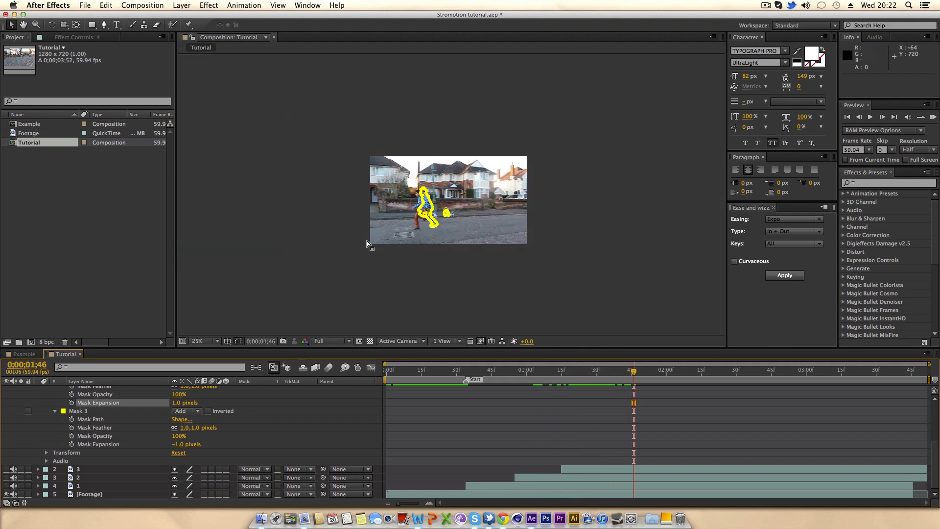
scroll(367, 241, "up", 3)
key("h")
left_click_drag(359, 262, 409, 225)
scroll(416, 220, "up", 2)
scroll(412, 225, "down", 1)
key("h")
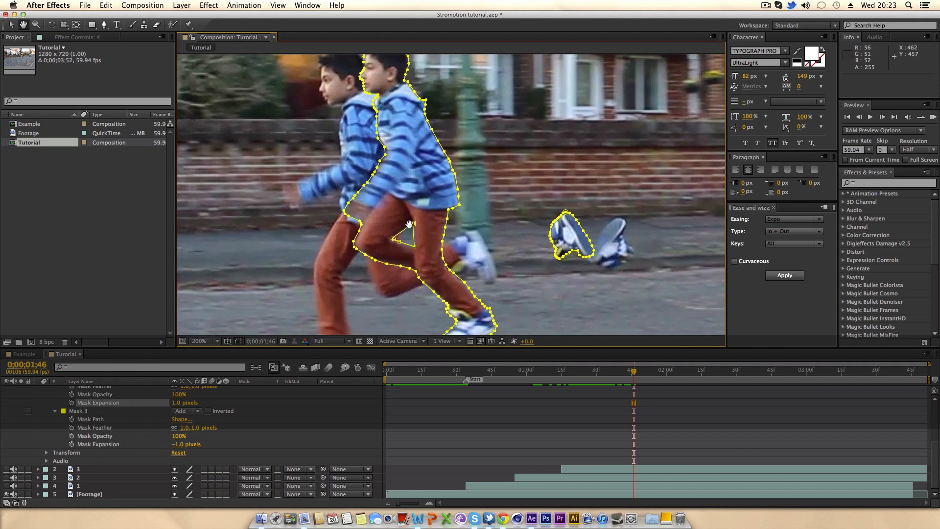
key("v")
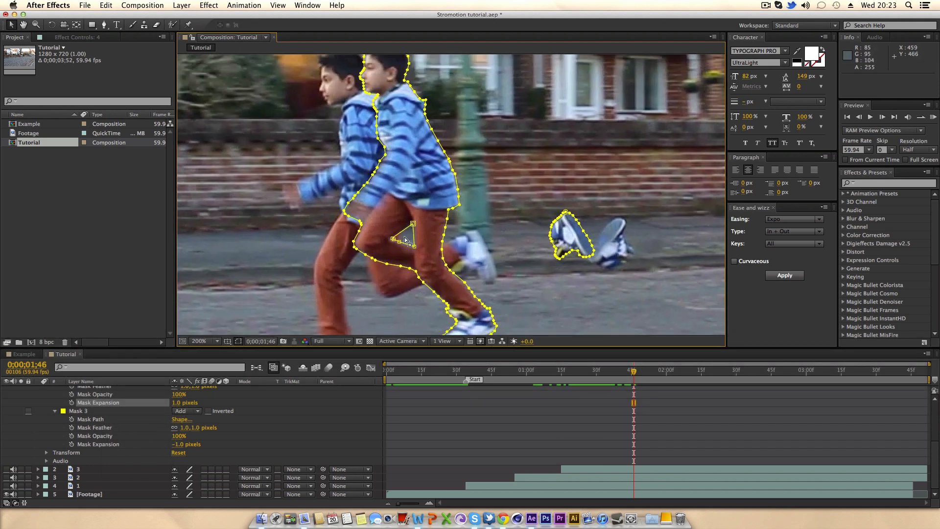
left_click(647, 372)
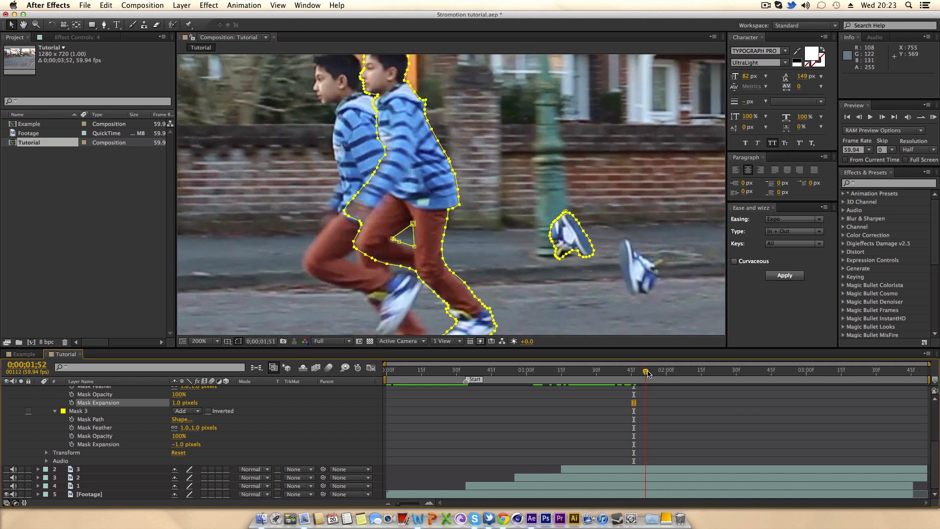
left_click_drag(647, 372, 661, 372)
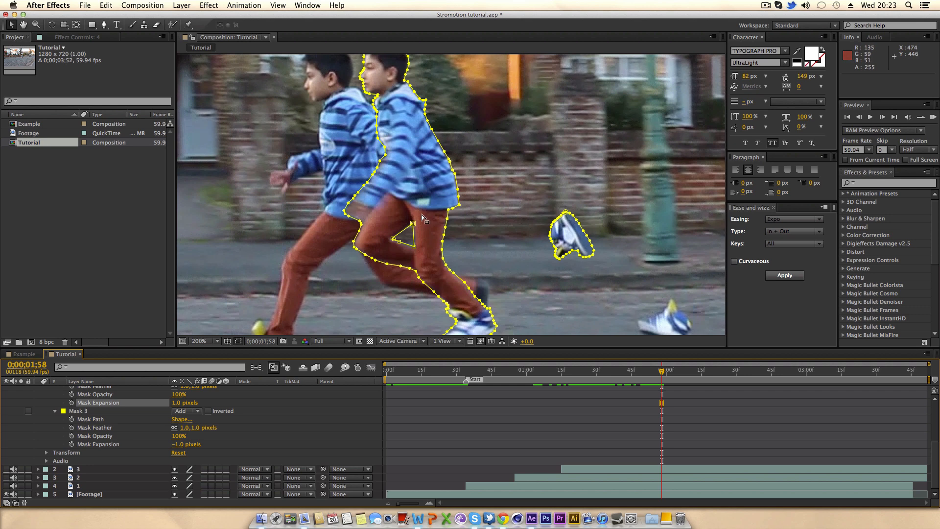
scroll(217, 402, "up", 3)
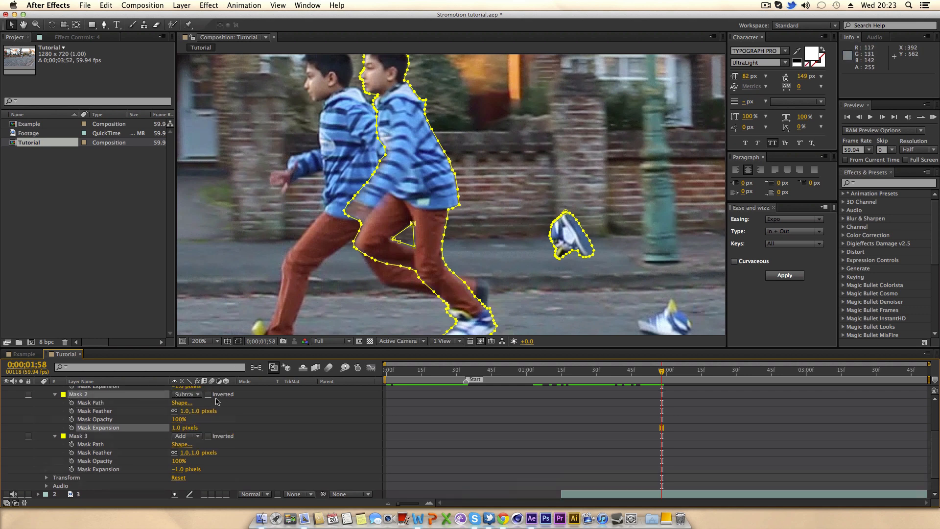
scroll(216, 401, "up", 1)
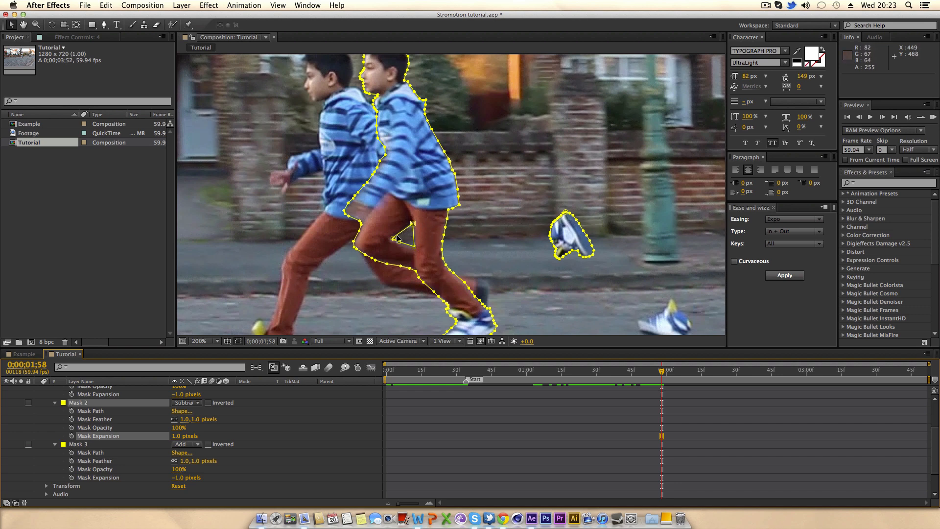
Try deleting Mask 2 from layer 4, compare the gap between the legs at other frames, and undo the deletion.
left_click(306, 421)
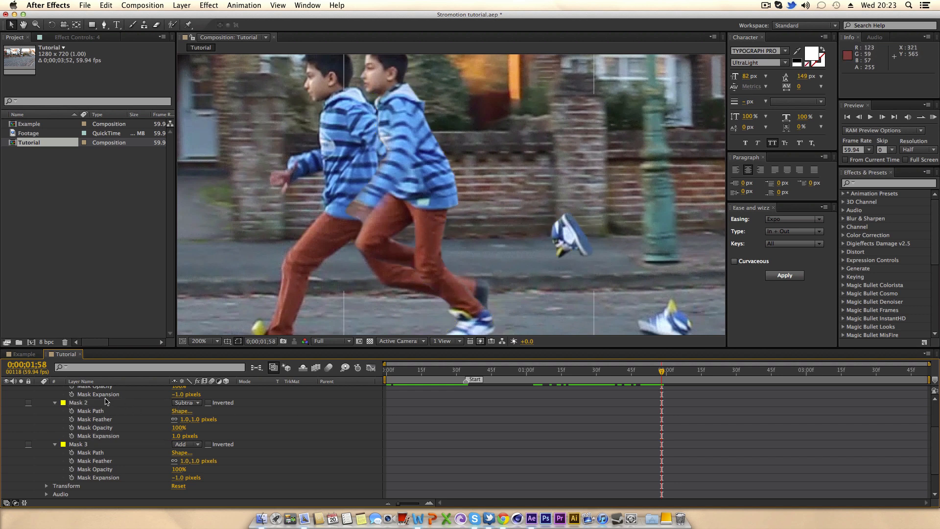
left_click(101, 403)
key("Delete")
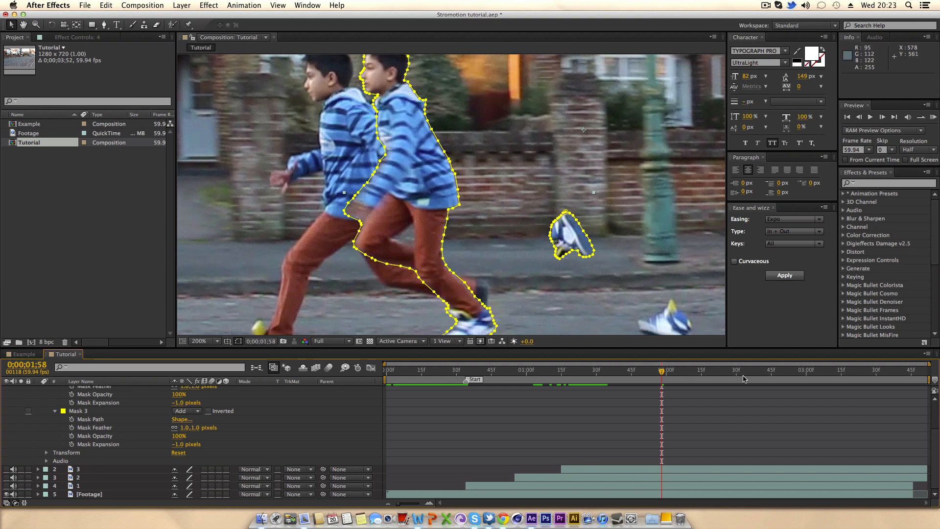
left_click_drag(664, 375, 615, 390)
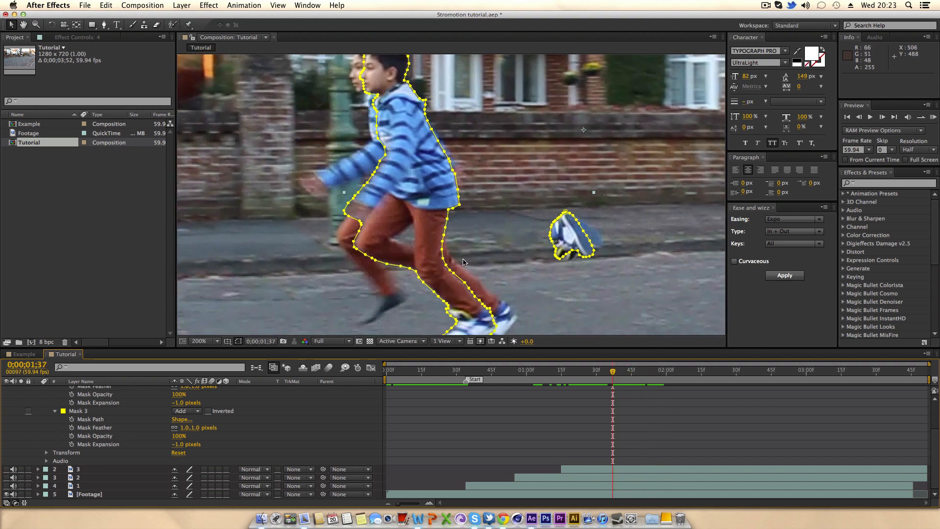
left_click_drag(614, 372, 634, 375)
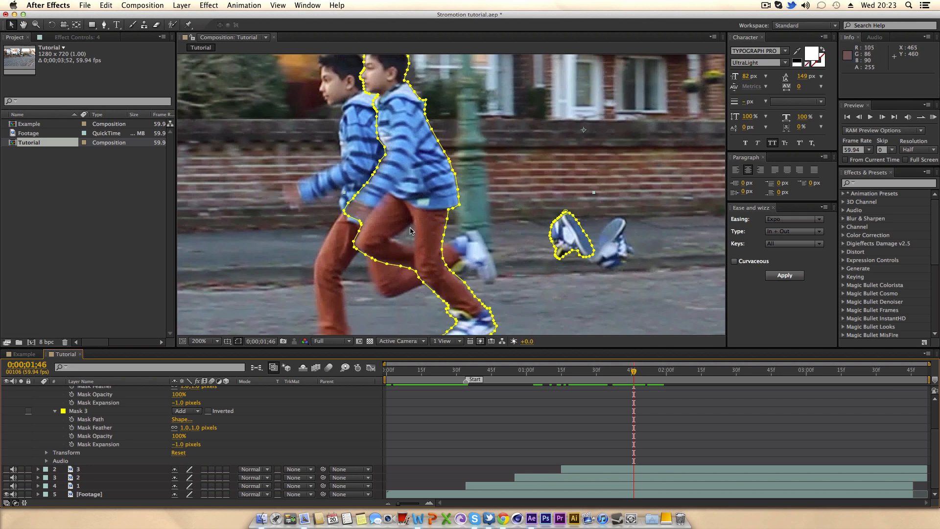
key("super+z")
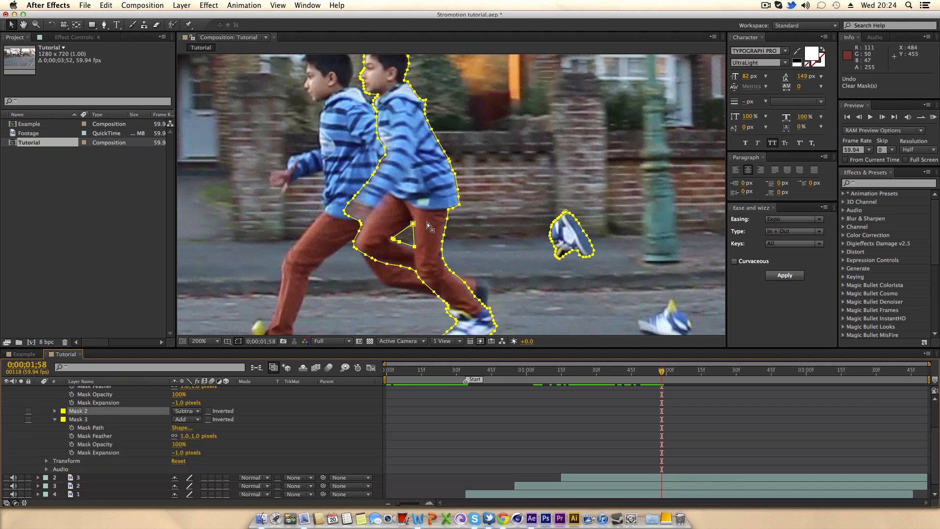
Deselect the mask, advance the playhead to 0;00;02;11 and collapse layer 4's masks and properties.
left_click(493, 415)
left_click_drag(663, 376, 691, 375)
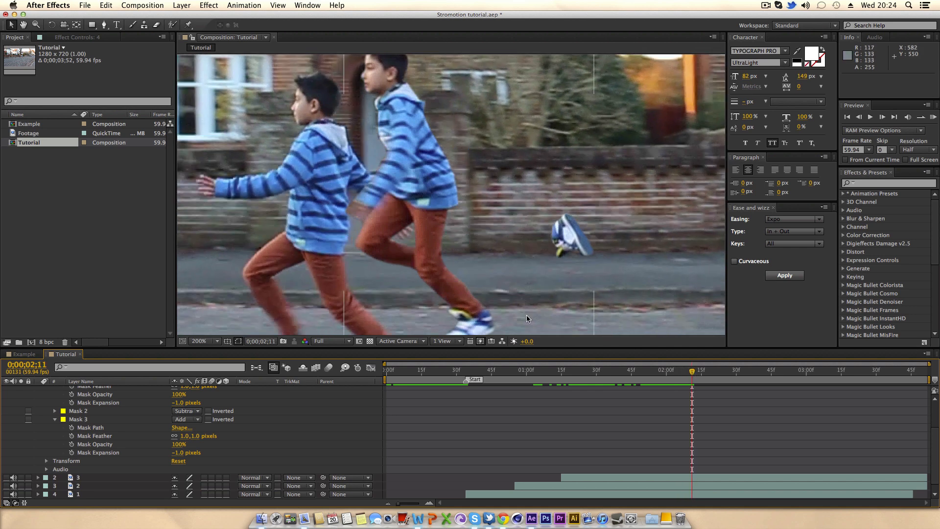
left_click(55, 419)
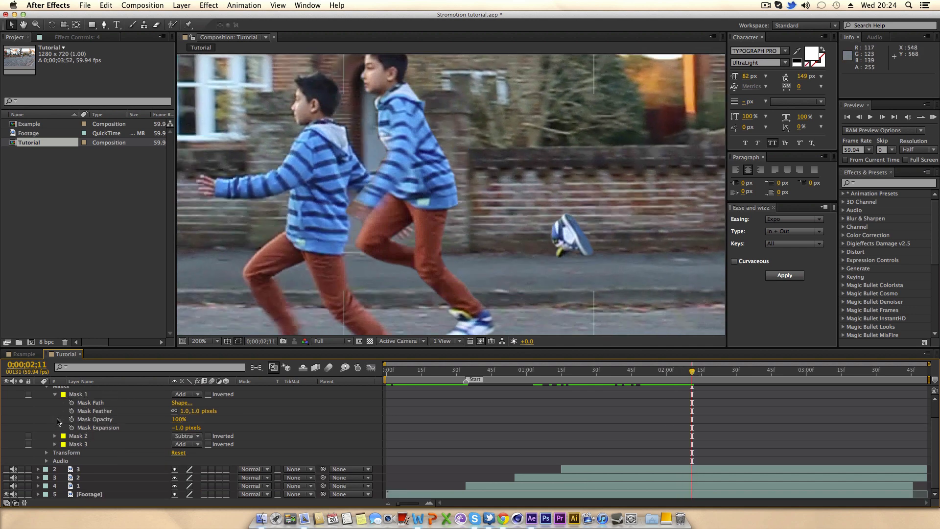
left_click(55, 395)
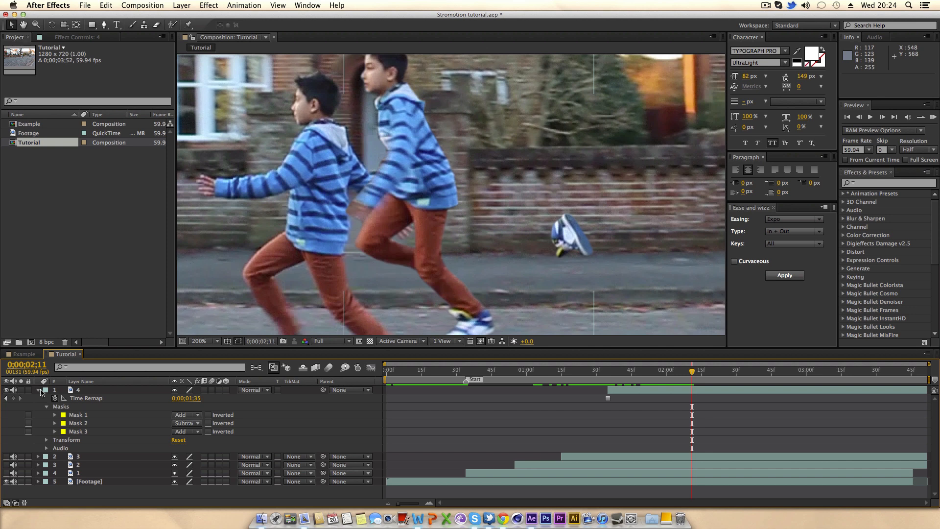
left_click(38, 390)
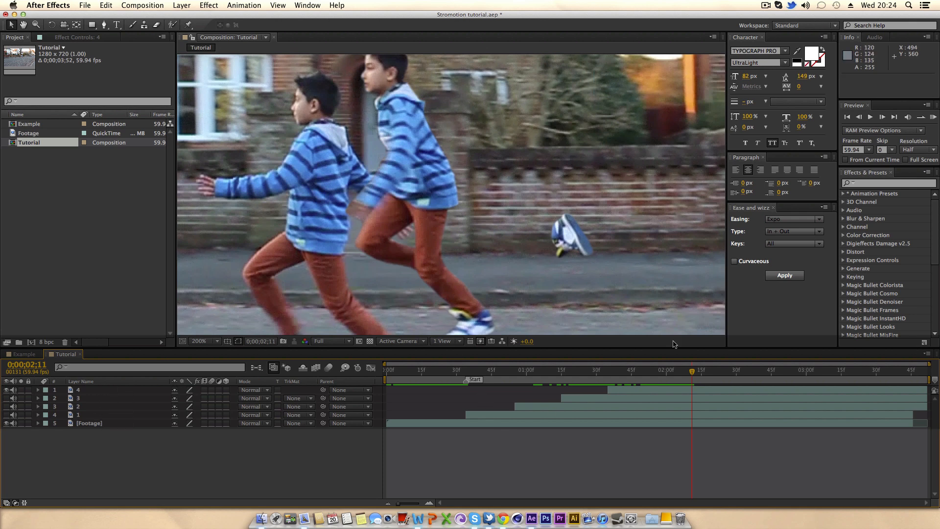
Make layers 3, 2 and 1 visible again and move the playhead back to 0;00;00;50.
left_click_drag(691, 375, 673, 375)
key("comma")
key("comma")
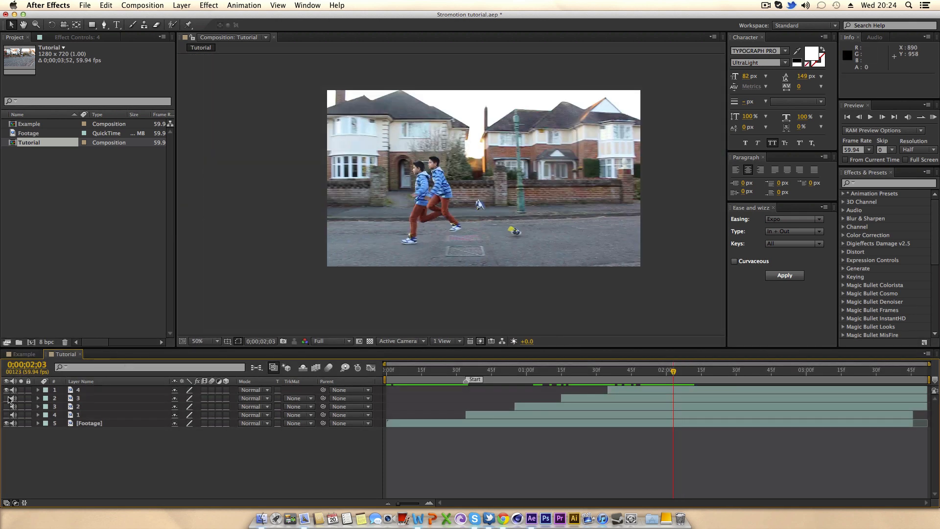
left_click_drag(7, 398, 7, 414)
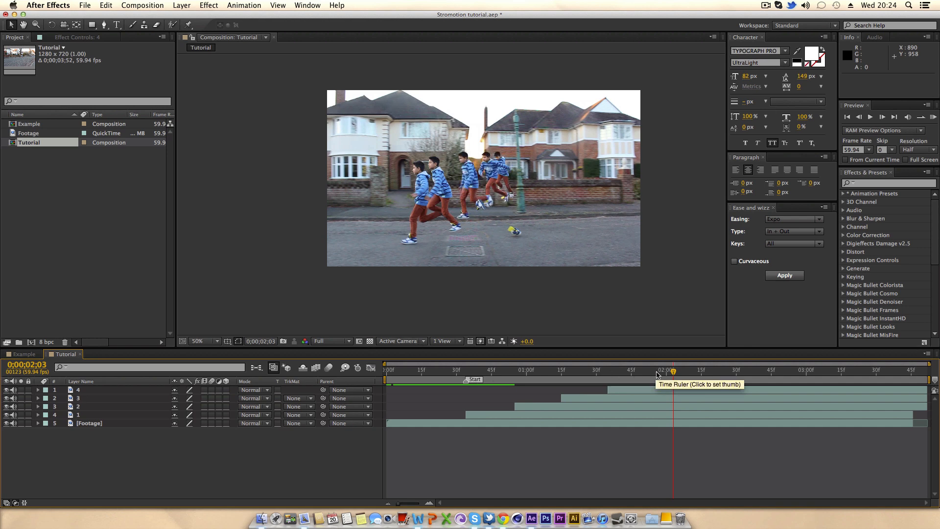
left_click_drag(674, 371, 504, 388)
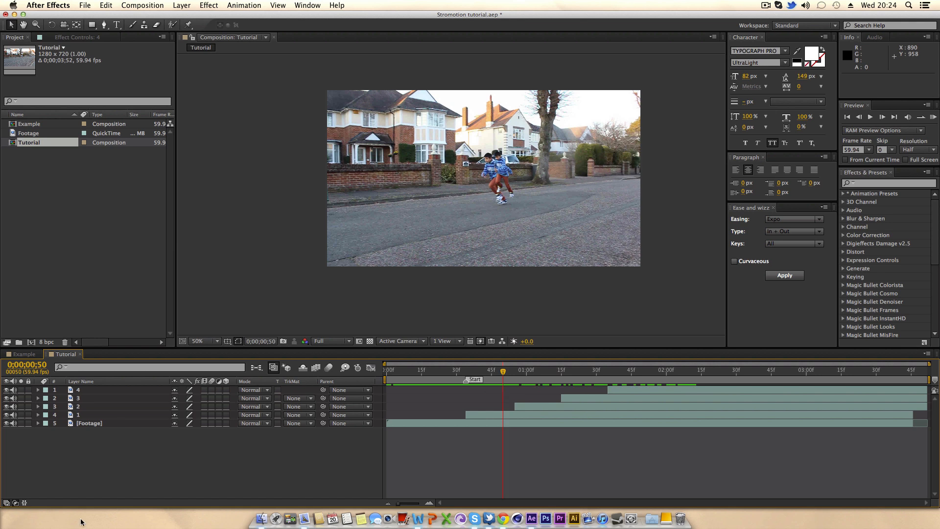
Run Track Camera on the Footage layer.
left_click(93, 423)
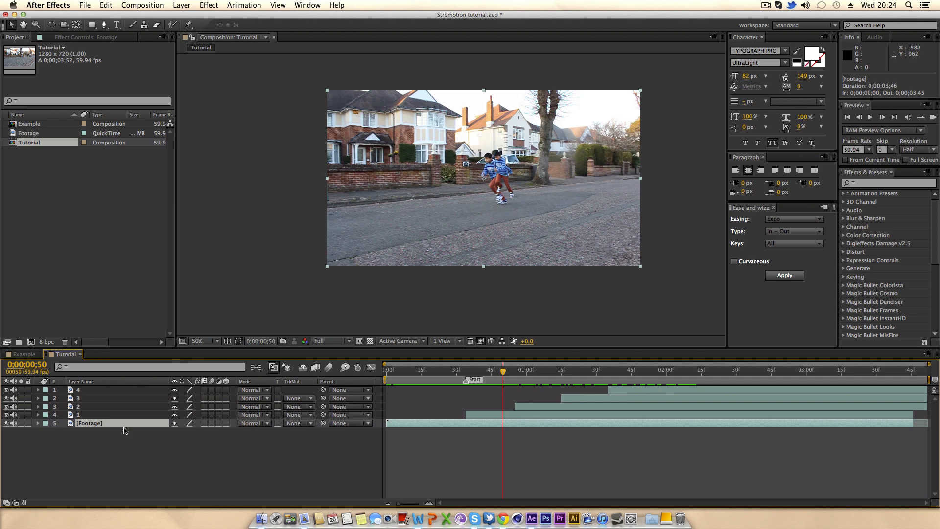
right_click(113, 427)
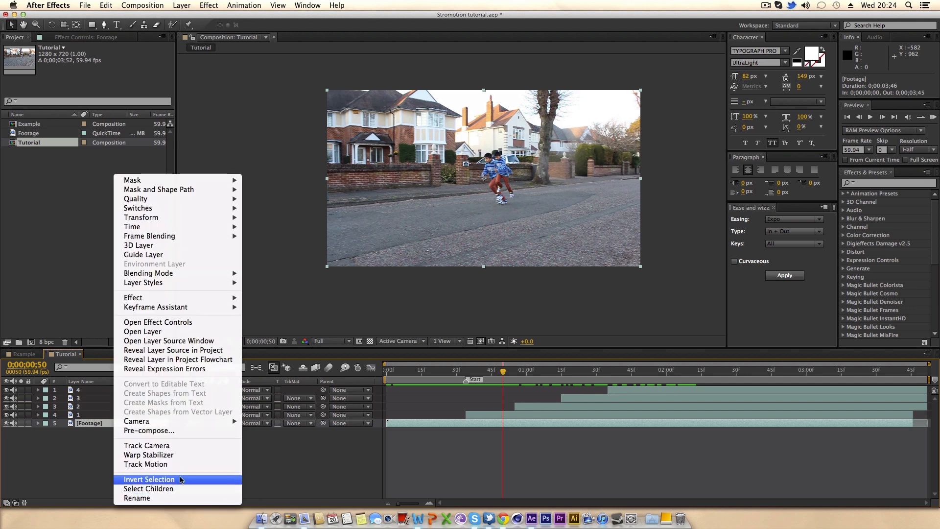
left_click(159, 445)
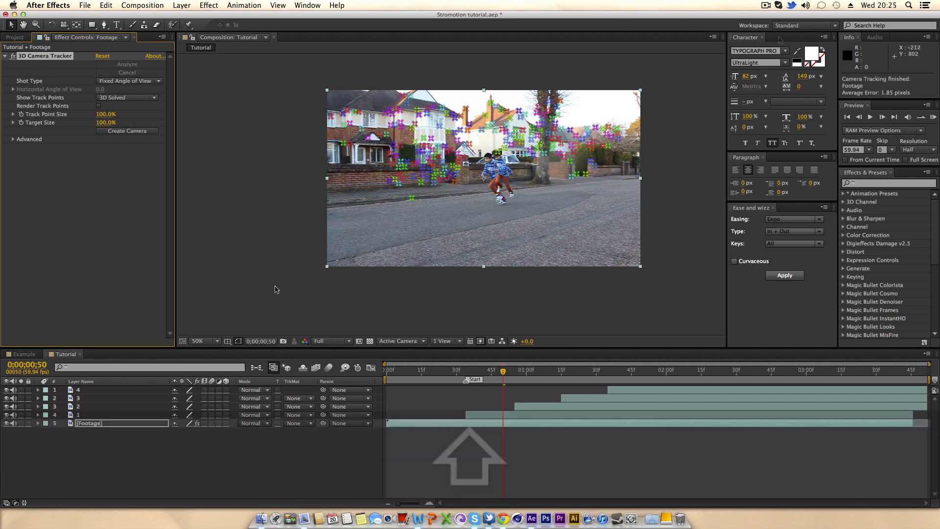
Play through the footage with its camera track points and scrub to 0;00;01;39.
left_click(506, 374)
key("space")
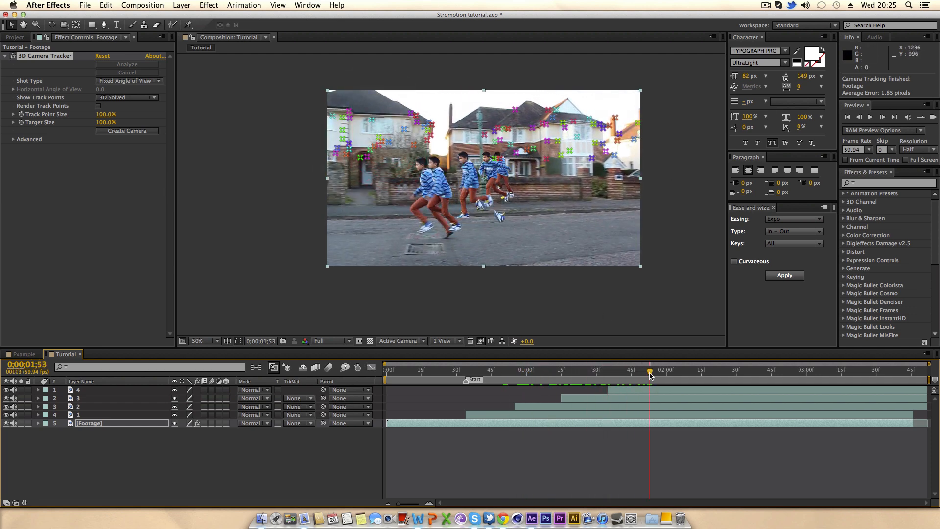
left_click_drag(650, 375, 617, 373)
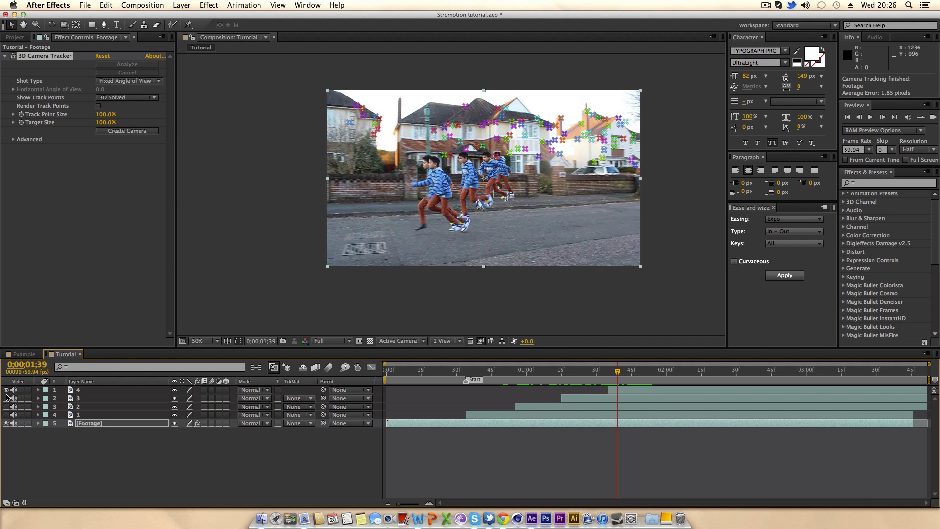
Hide layers 1 to 4 and examine the footage's track points frame by frame, from 0;00;01;28 to 0;00;01;40.
left_click_drag(7, 398, 6, 389)
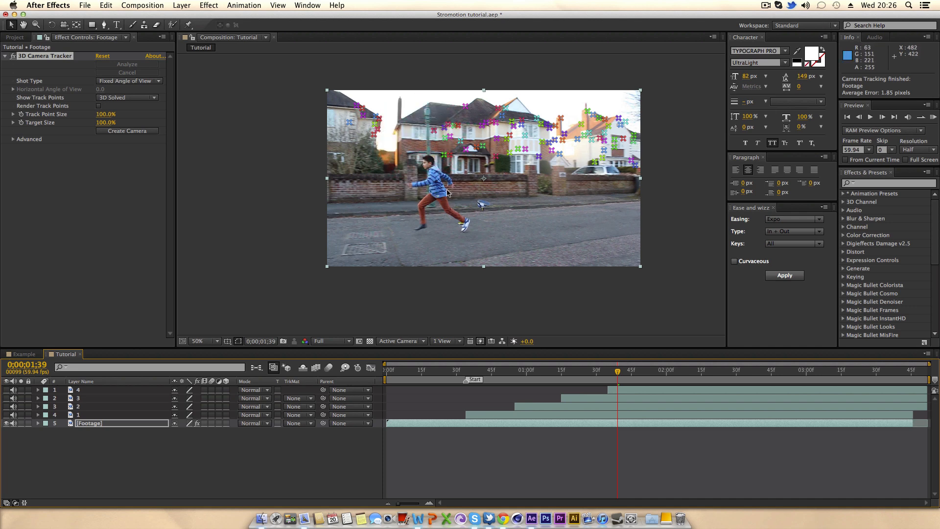
left_click_drag(618, 378, 592, 377)
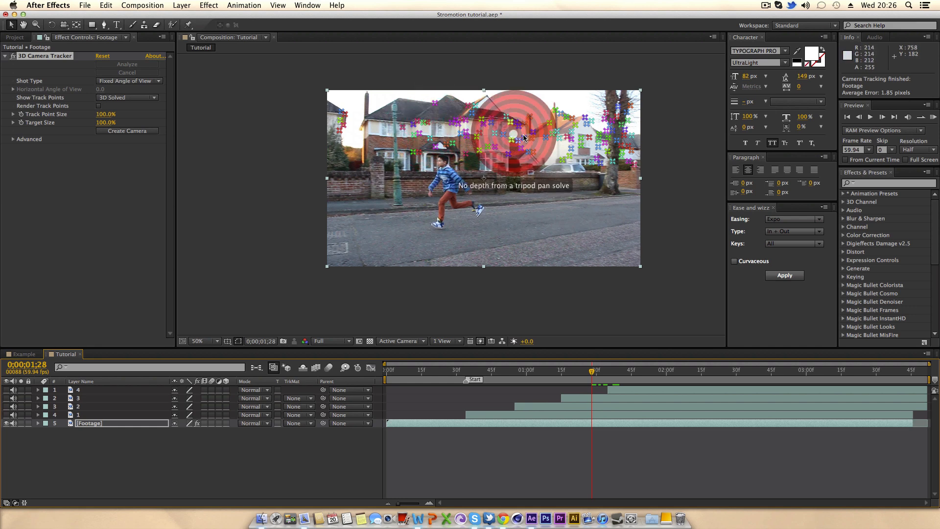
left_click(598, 372)
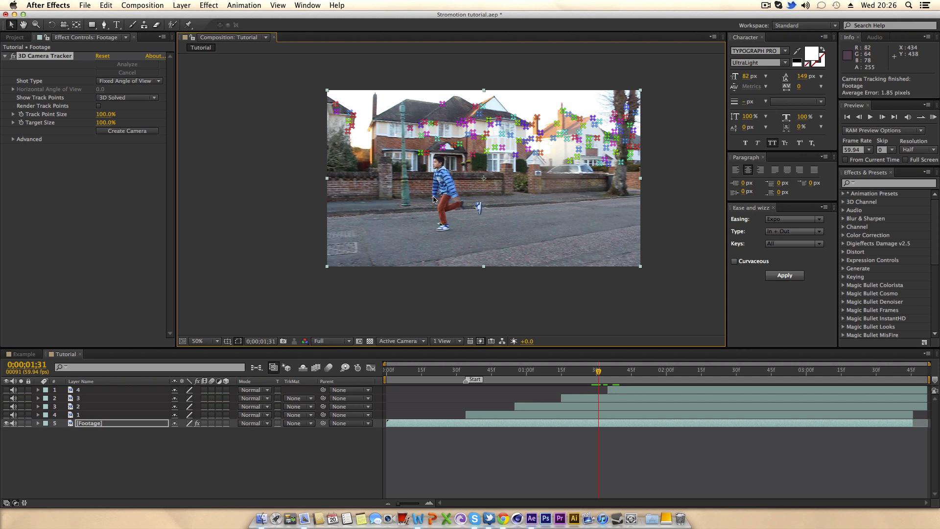
key("Page_Down")
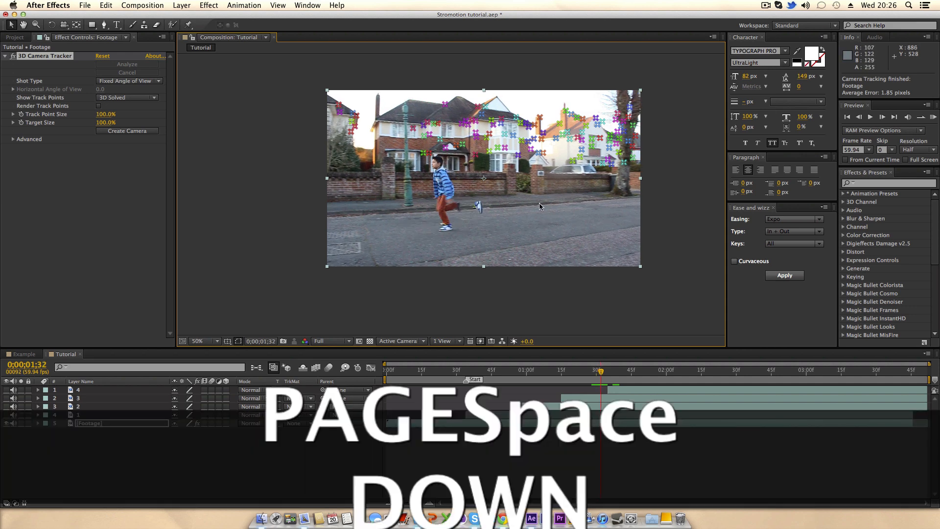
key("Page_Down")
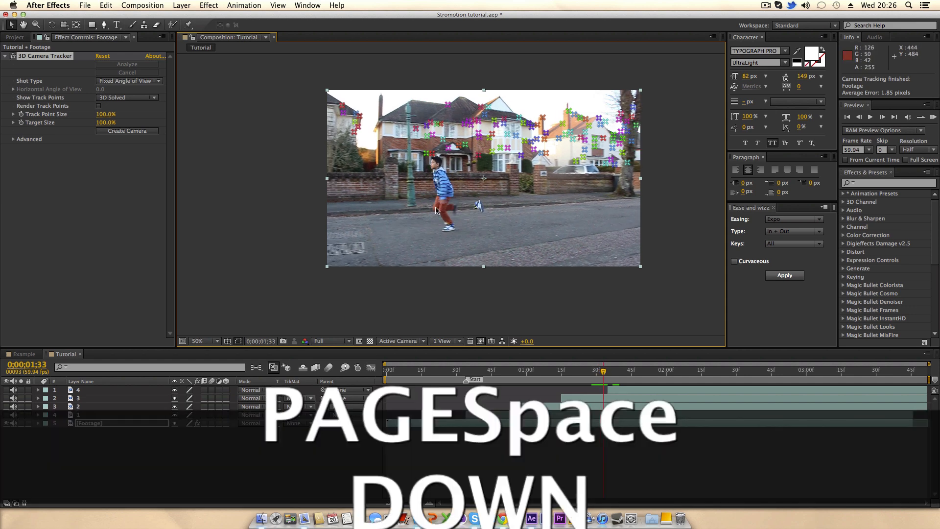
key("Page_Down")
key("Page_Down")
key("Page_Down")
key("Page_Down")
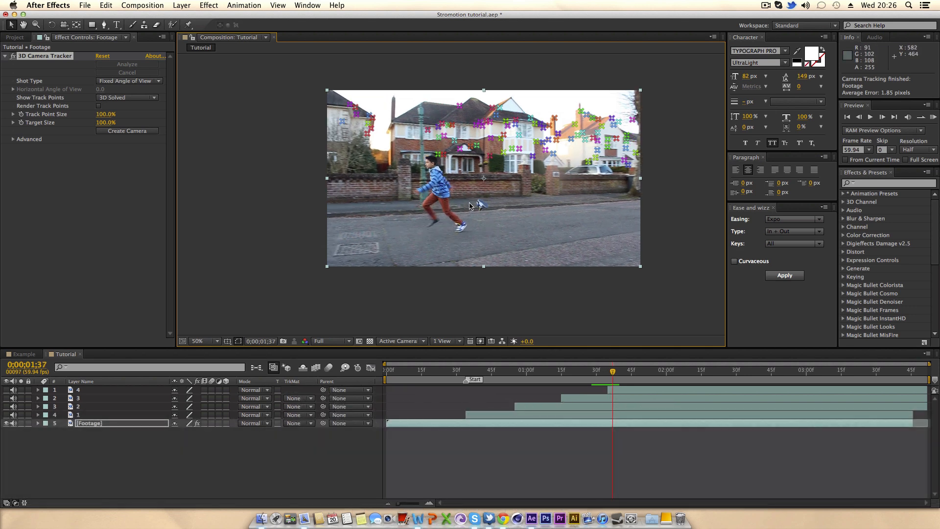
key("Page_Down")
key("Page_Down")
key("Page_Down")
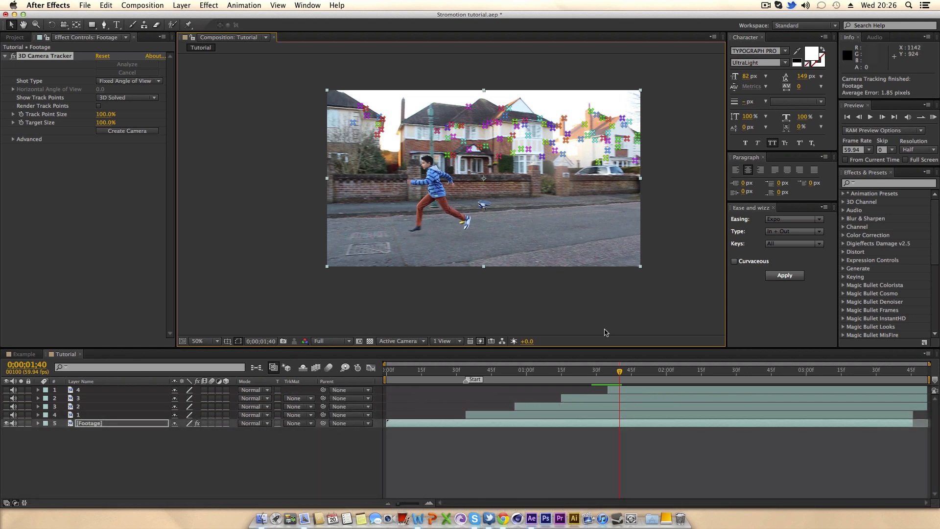
Scrub back to 0;00;01;18 and make layers 1 to 4 visible again.
left_click_drag(621, 372, 558, 323)
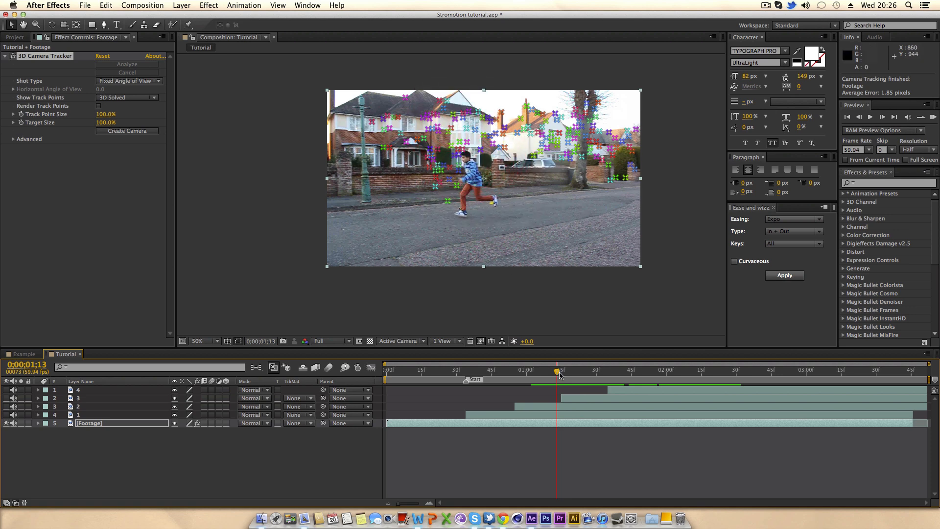
left_click_drag(559, 375, 588, 375)
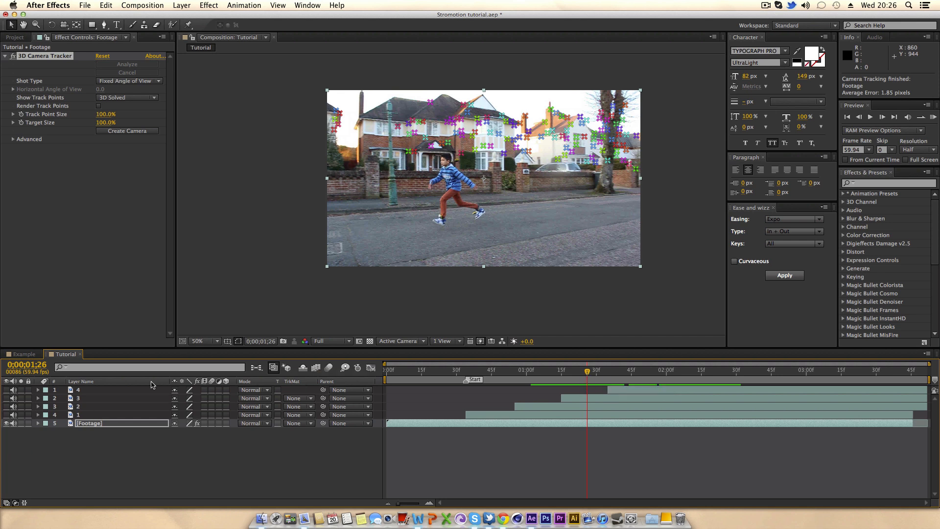
left_click(90, 391)
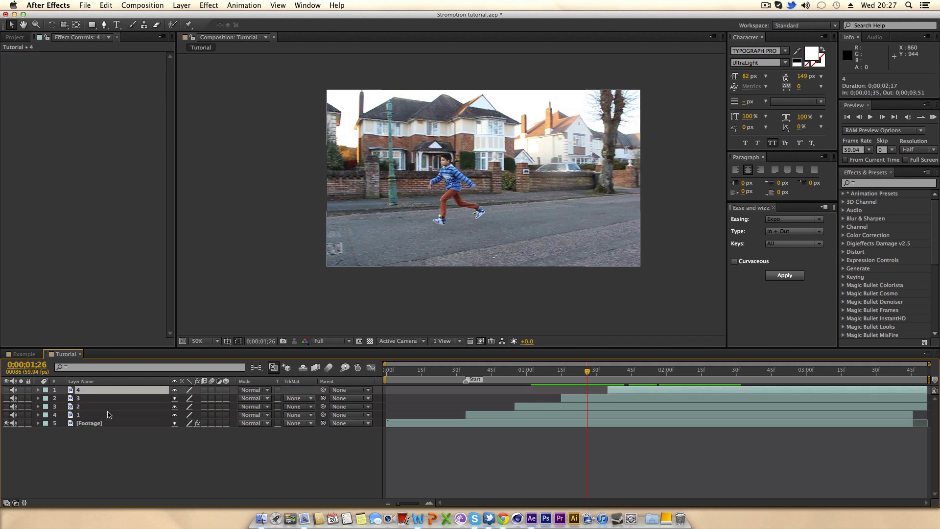
left_click_drag(608, 367, 568, 371)
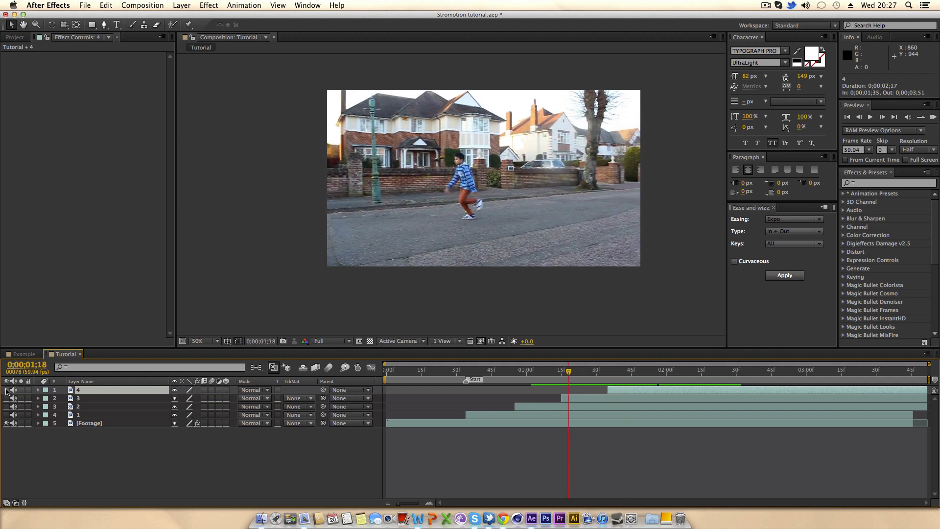
left_click_drag(7, 390, 9, 415)
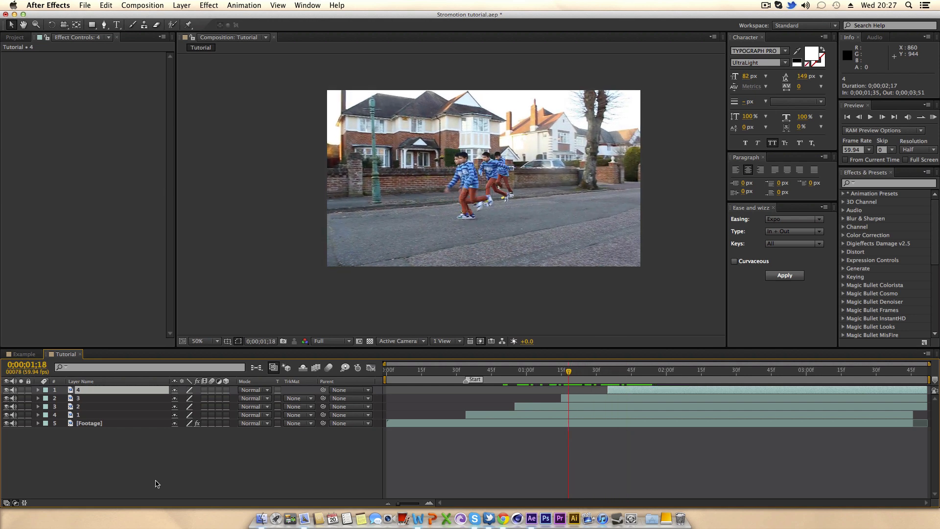
Move the playhead to the Start marker at 0;00;00;34 and create a camera from the Footage layer's 3D Camera Tracker.
left_click_drag(496, 377, 466, 375)
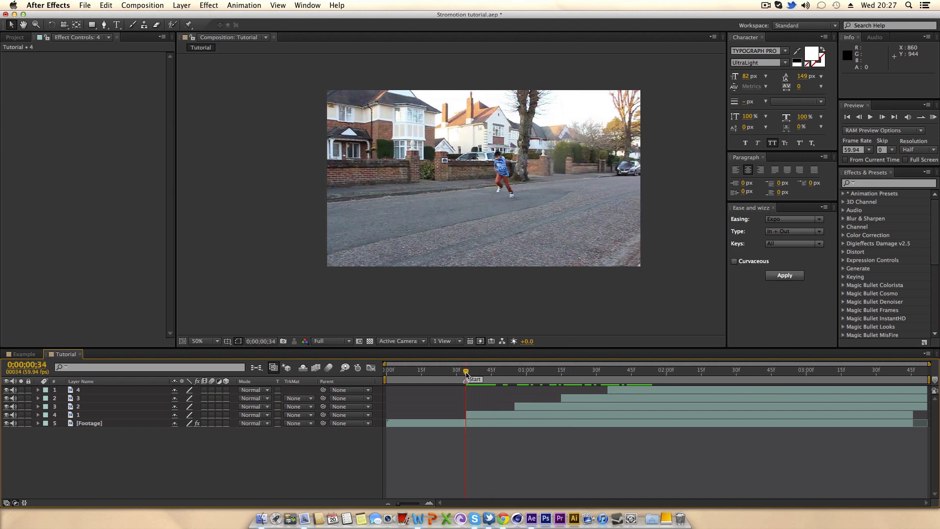
left_click_drag(499, 374, 468, 381)
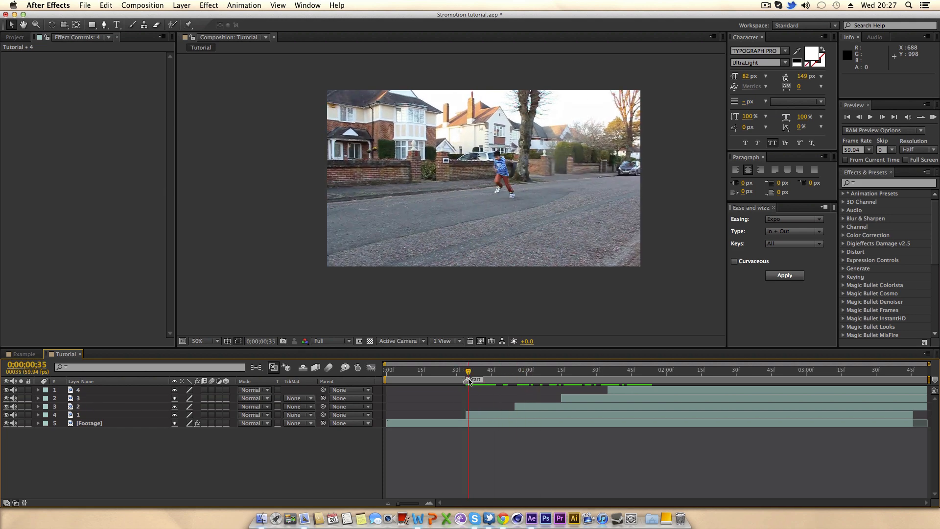
left_click(100, 424)
left_click(49, 57)
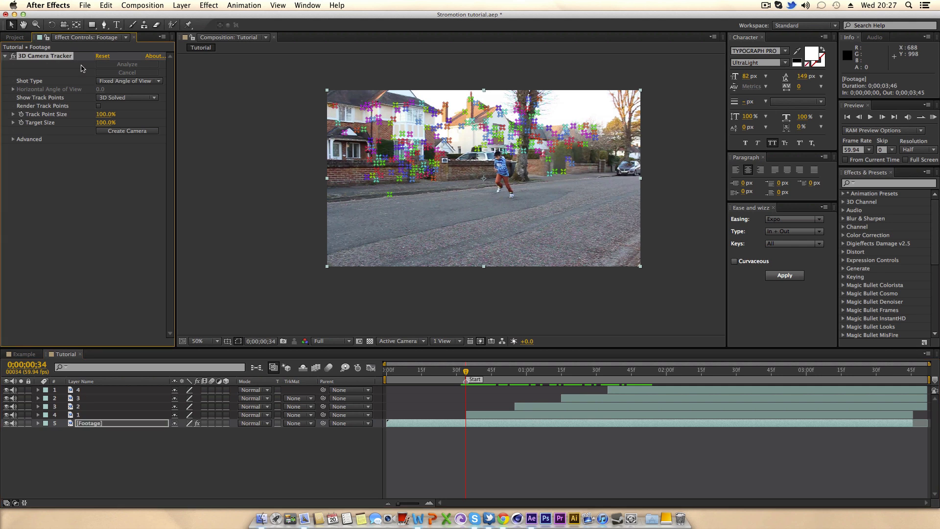
left_click(120, 131)
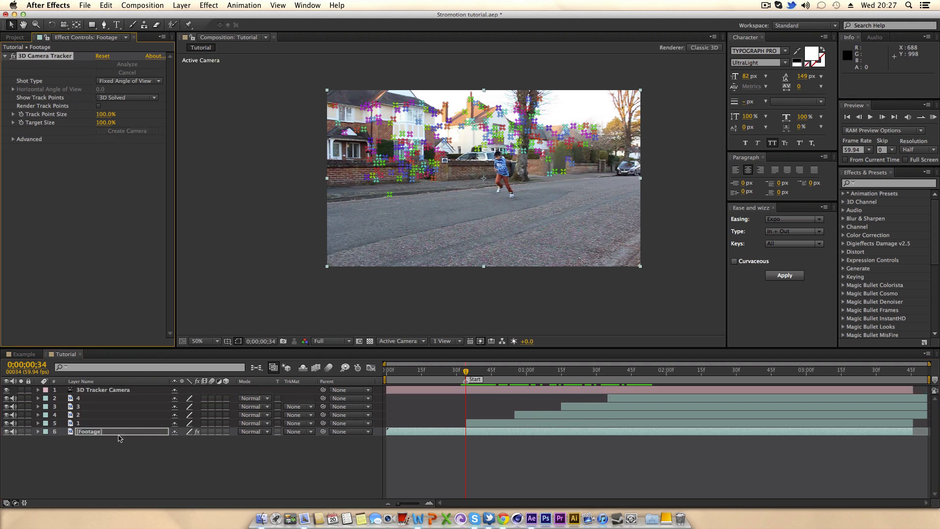
Turn layer 1 into a 3D layer with the playhead at its first frame, 0;00;00;34, and deselect it.
left_click(96, 390)
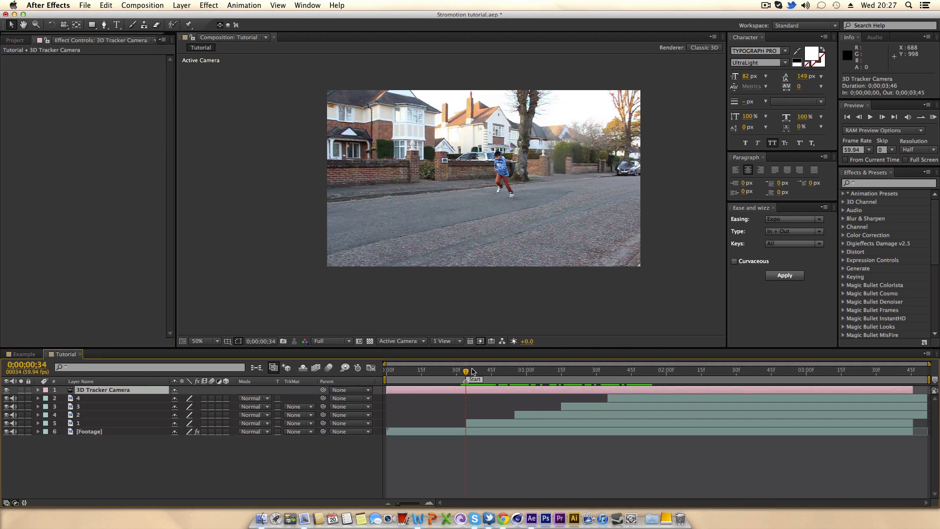
mouse_move(471, 369)
left_mouse_down()
mouse_move(519, 371)
mouse_move(465, 372)
left_mouse_up()
left_click(114, 424)
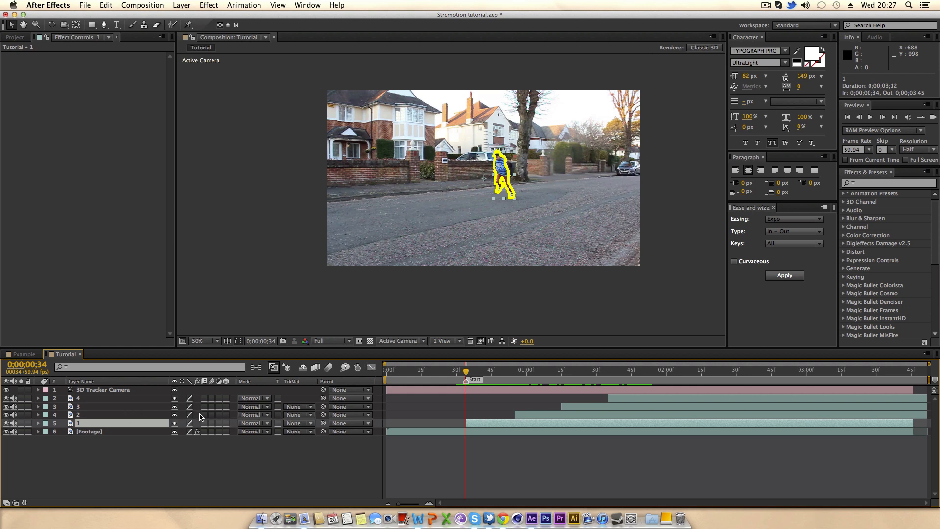
left_click(227, 424)
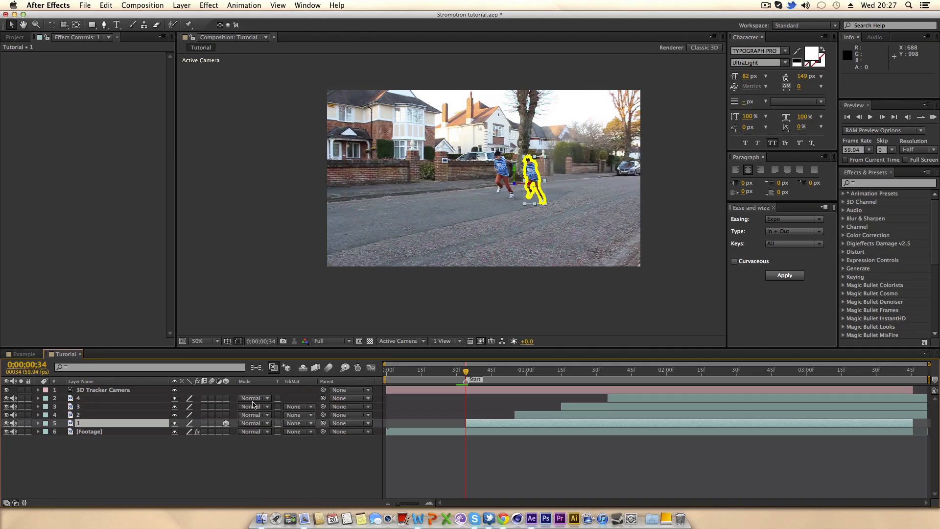
left_click(177, 464)
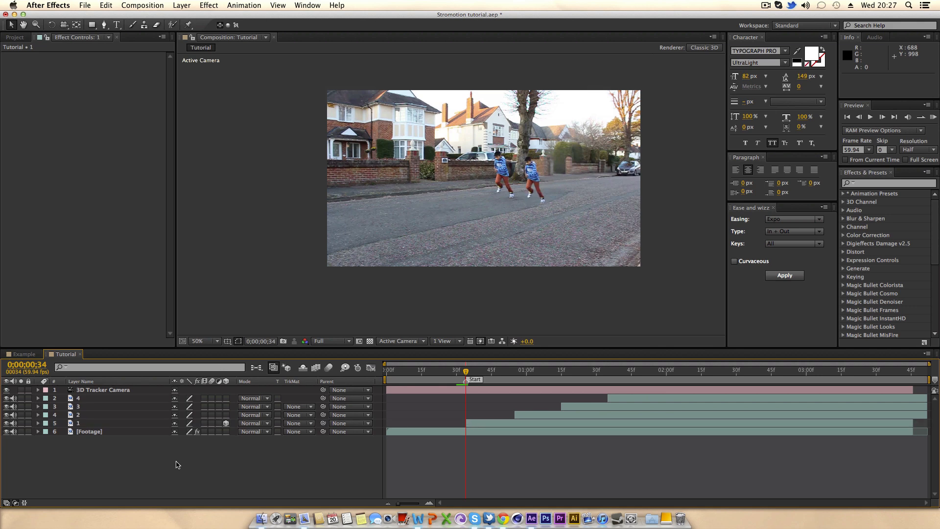
key("F4")
key("F4")
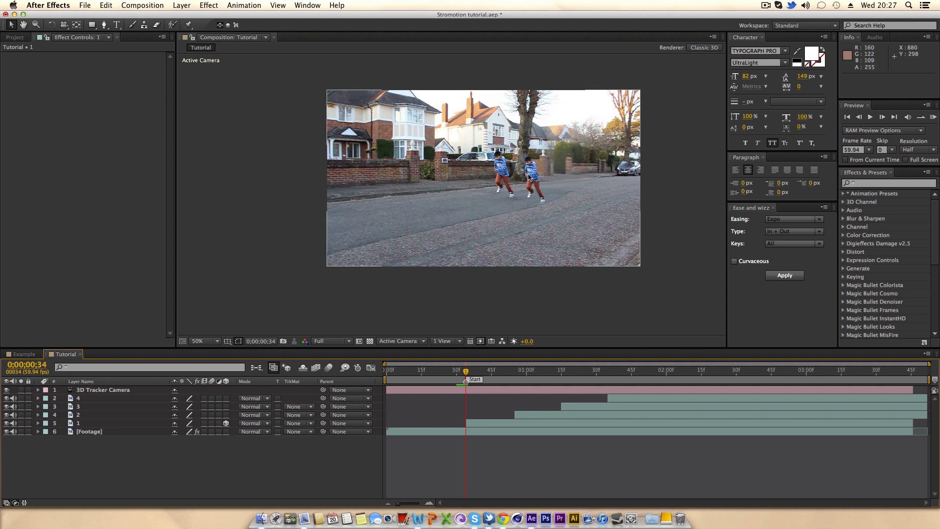
mouse_move(463, 374)
left_mouse_down()
mouse_move(490, 366)
mouse_move(465, 361)
left_mouse_up()
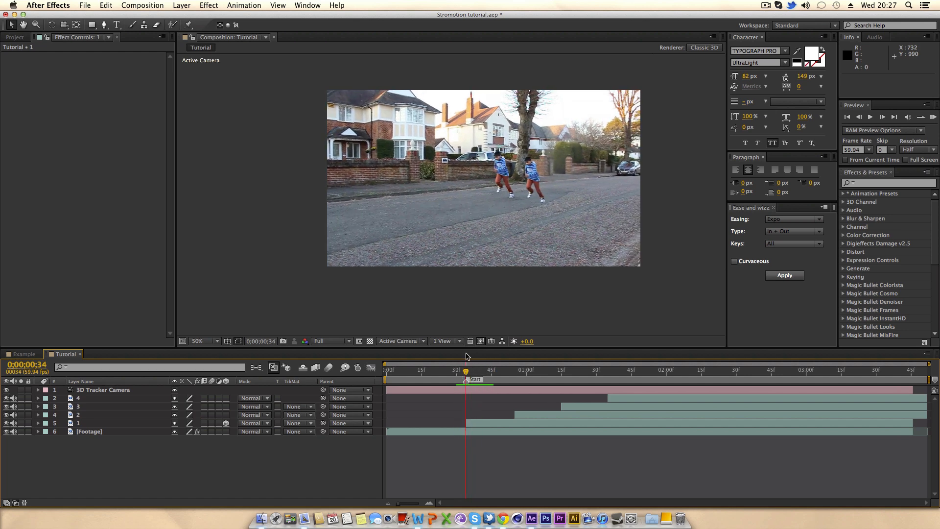
Reveal layer 1's Position and roughly move the cut-out onto the runner, to about 533, 322, 0.
left_click(98, 423)
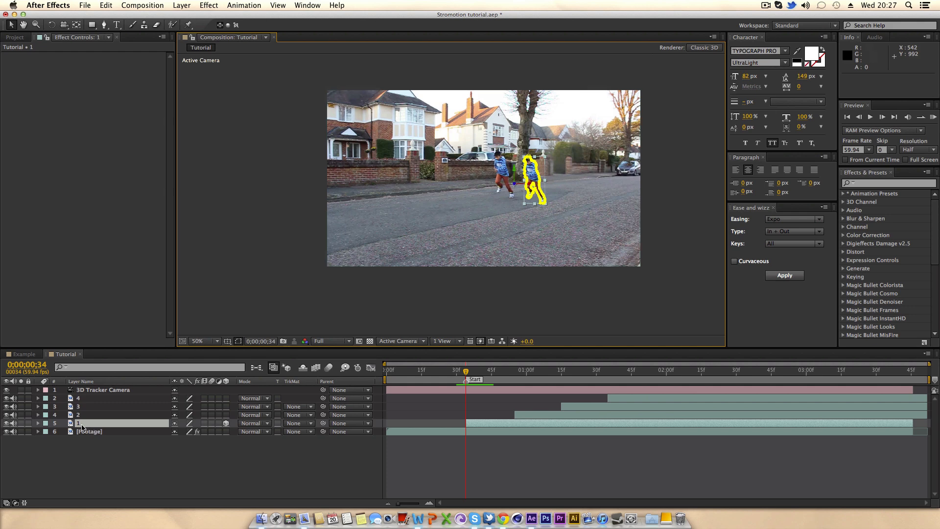
key("p")
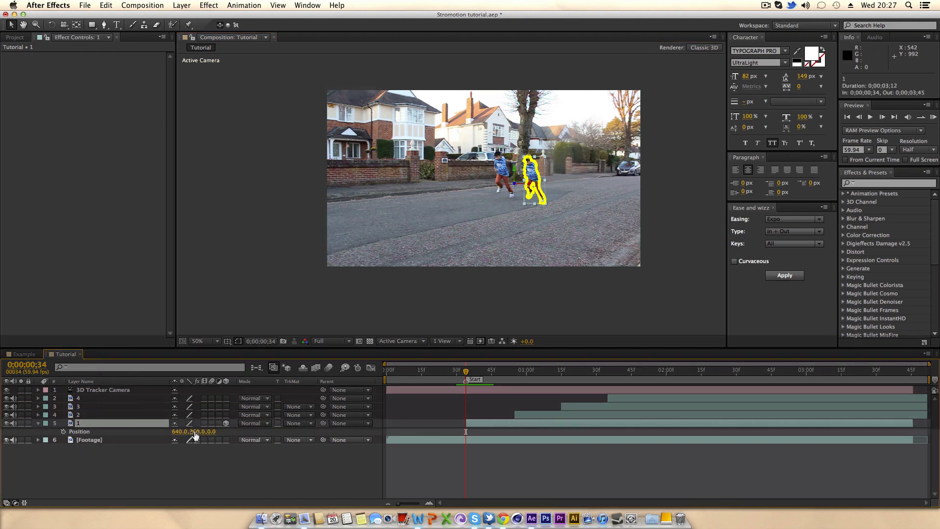
left_click_drag(194, 431, 110, 419)
Refine layer 1's position to 514, 341, 0 so the cut-out overlaps the runner in the footage, and deselect it.
scroll(512, 150, "down", 1)
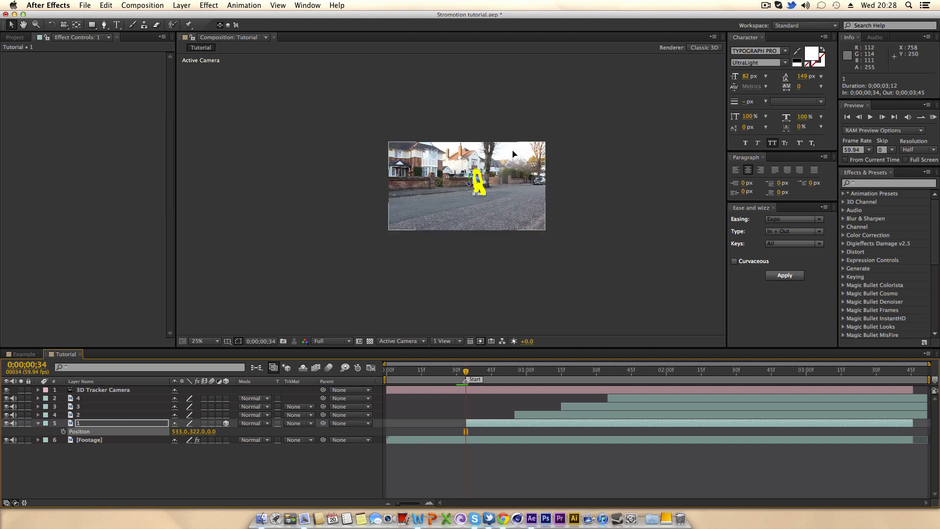
scroll(512, 151, "up", 3)
scroll(512, 150, "down", 1)
key("h")
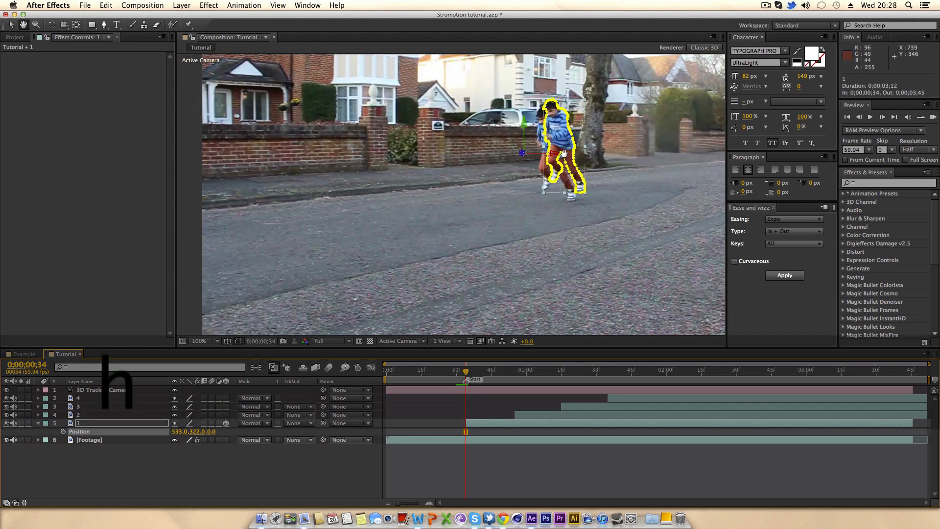
left_click_drag(564, 132, 462, 165)
scroll(505, 168, "up", 1)
key("h")
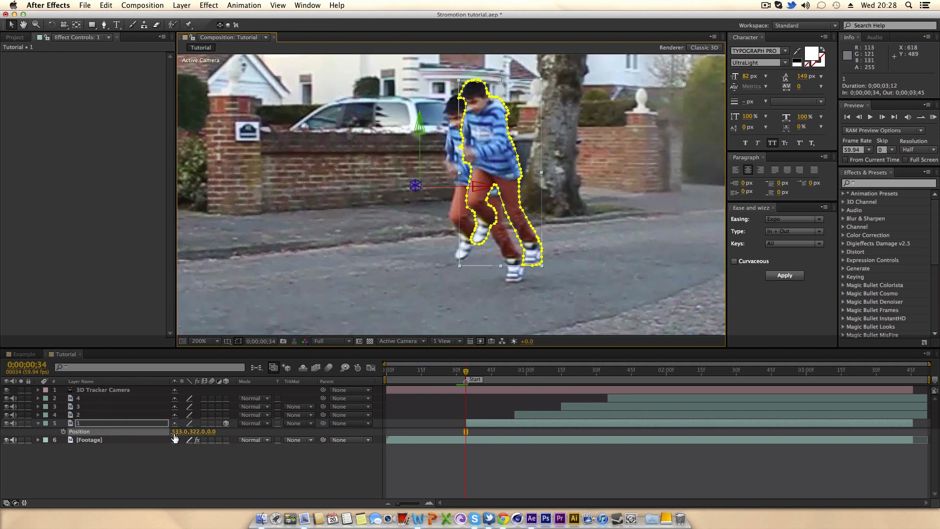
left_click_drag(177, 432, 206, 432)
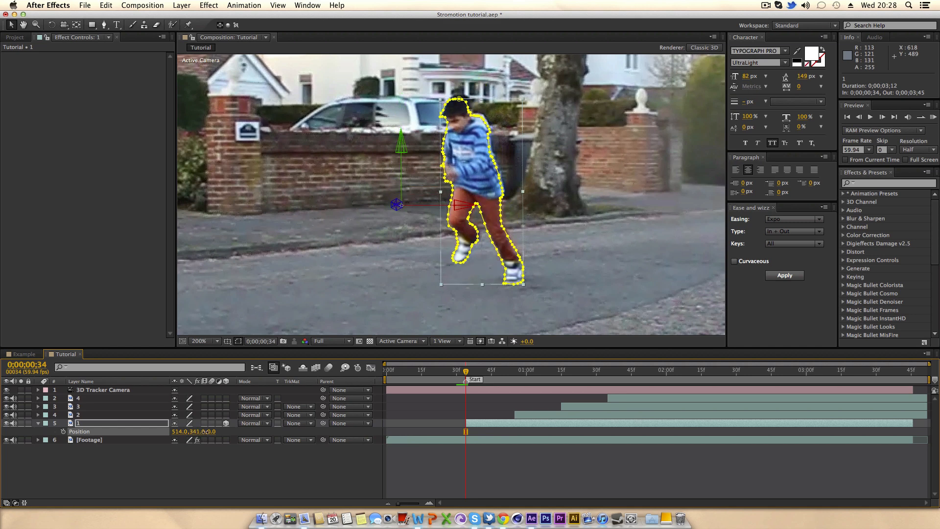
left_click(220, 457)
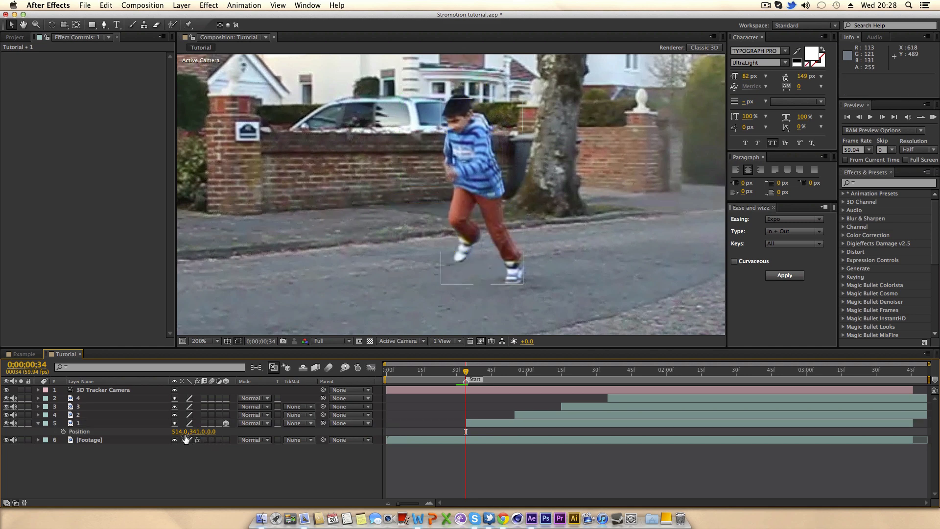
Fine-tune layer 1's position to 515, 337, 0 to match the runner's feet on the road, and deselect it.
left_click(181, 432)
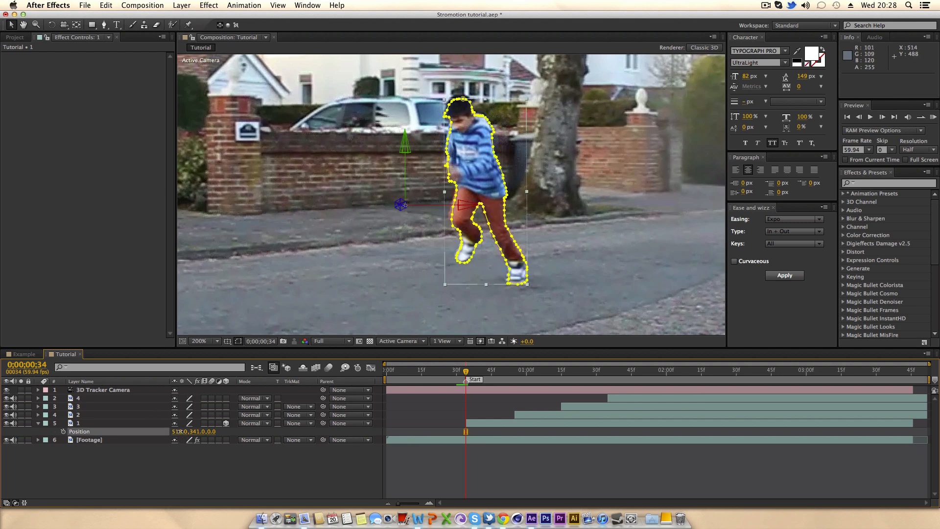
left_click(235, 476)
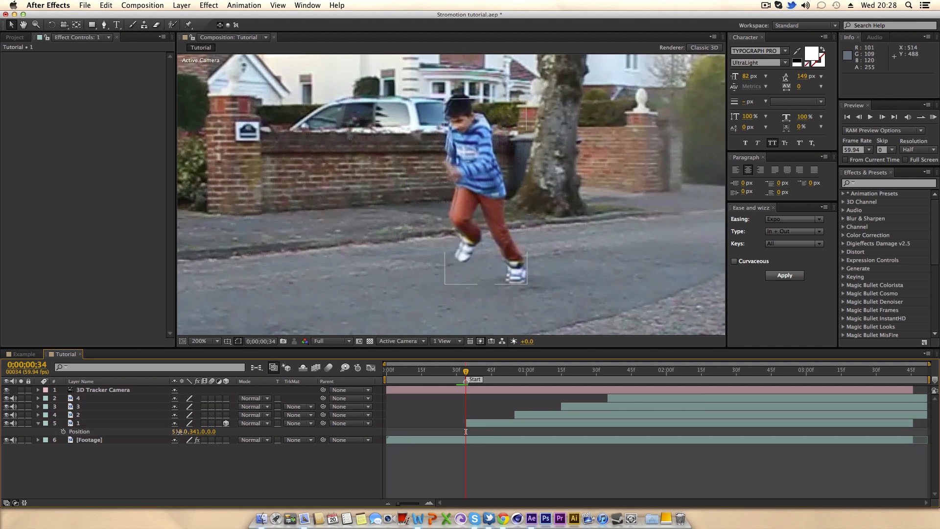
left_click_drag(180, 431, 194, 431)
left_click(225, 467)
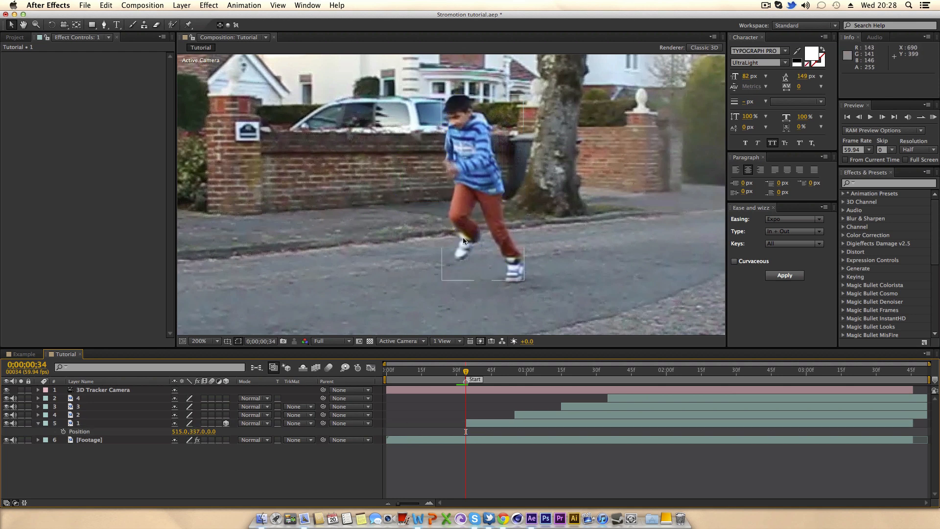
Scrub from 0;00;00;34 to 0;00;00;52 and back to check how layer 1 holds its place in the moving shot.
left_click_drag(465, 373, 507, 327)
scroll(462, 248, "down", 1)
scroll(462, 249, "down", 1)
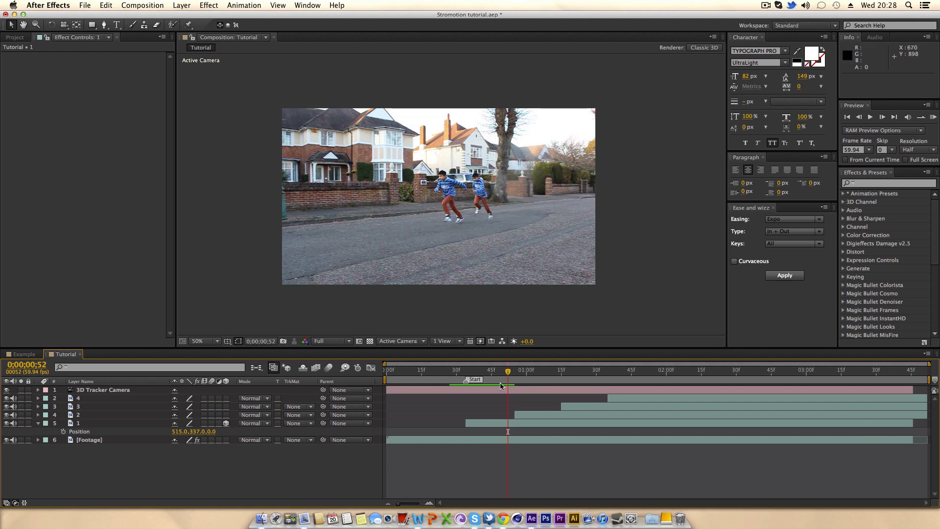
left_click_drag(507, 374, 482, 354)
Inspect the Advanced settings of the Footage layer's 3D Camera Tracker for the solve method and average error.
left_click(118, 440)
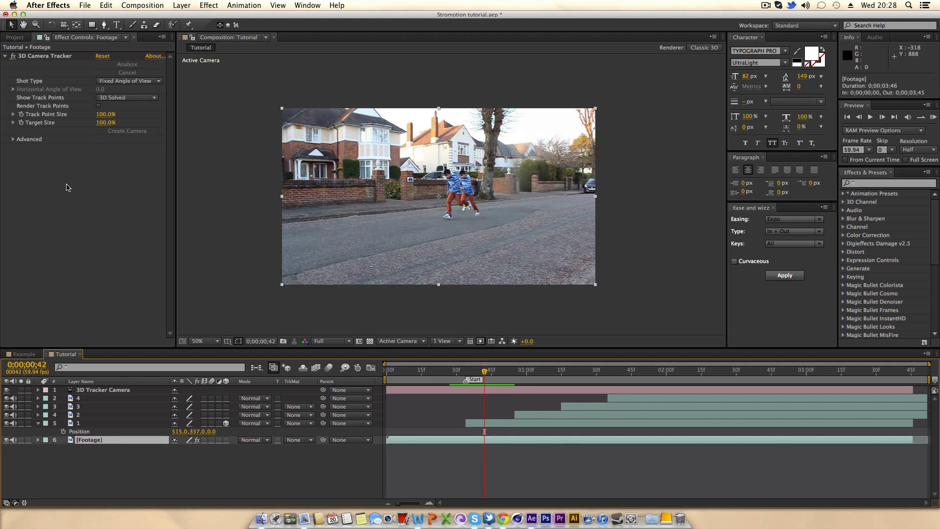
left_click(13, 140)
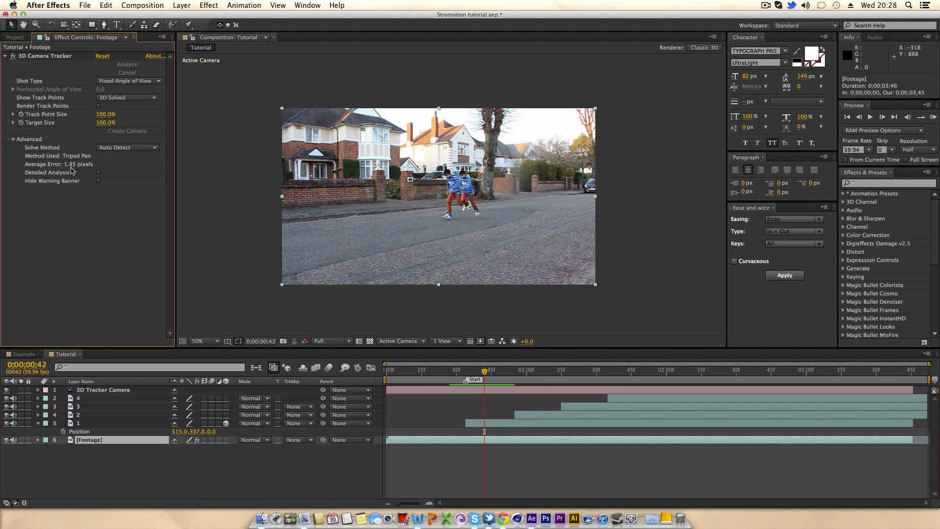
left_click(75, 452)
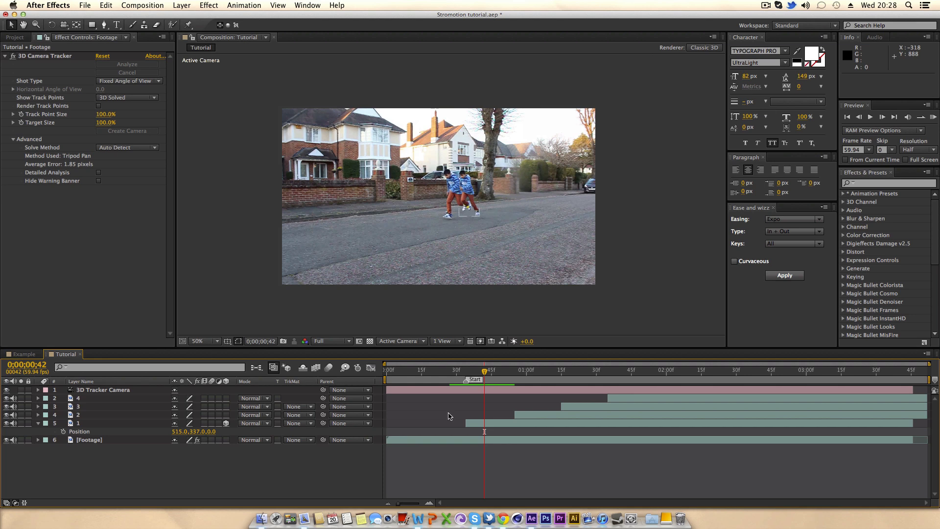
At layer 2's first frame, 0;00;00;55, hide layer 1 and turn layer 2 into a 3D layer.
left_click_drag(486, 370, 518, 366)
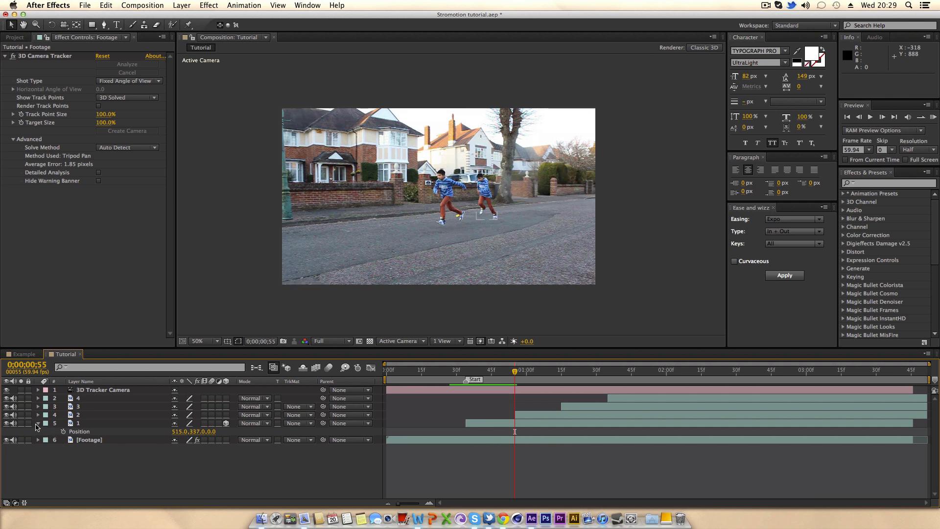
left_click(38, 423)
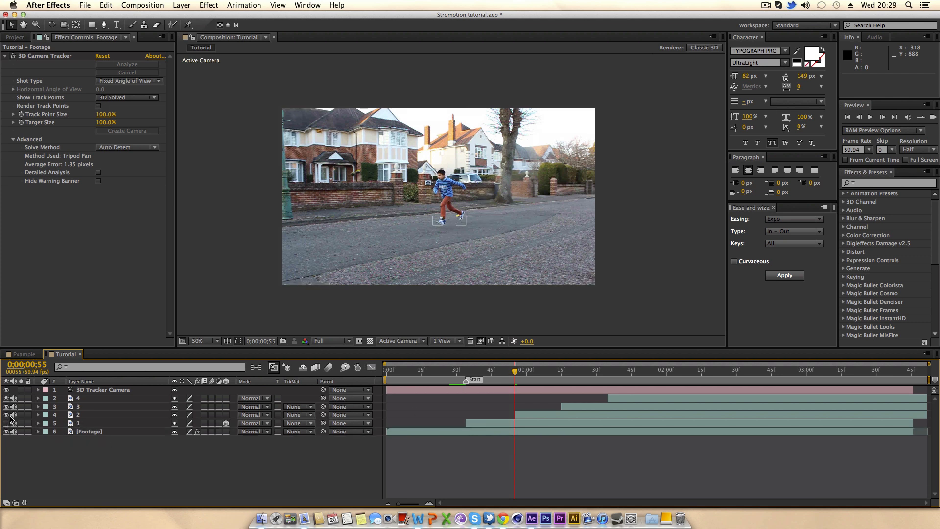
left_click(528, 414)
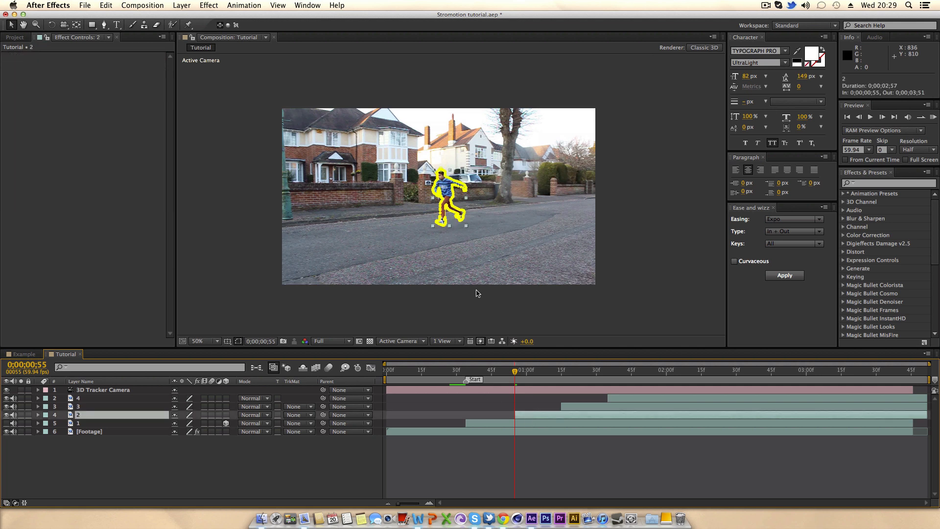
left_click_drag(226, 416, 226, 423)
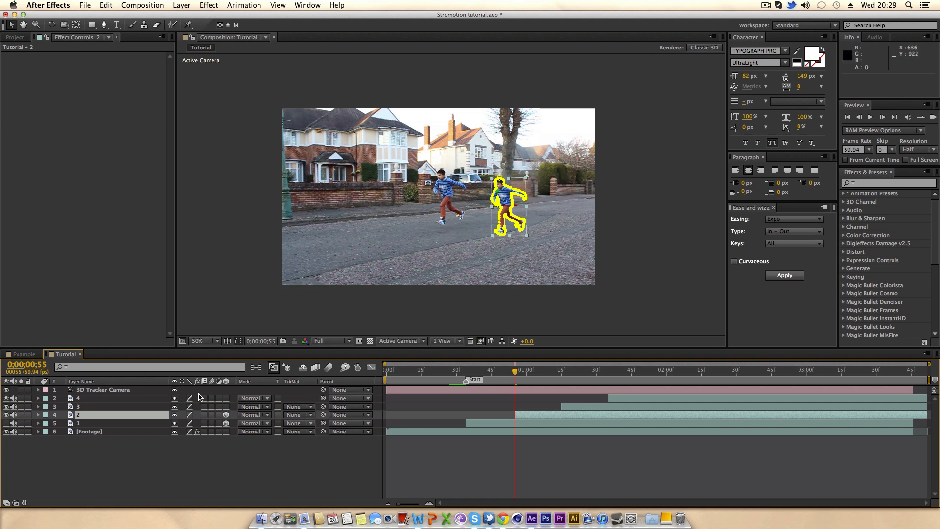
Set layer 2's position to 400, 321, 0 so it lines up with the runner, and collapse its properties.
key("p")
left_click_drag(193, 423, 54, 415)
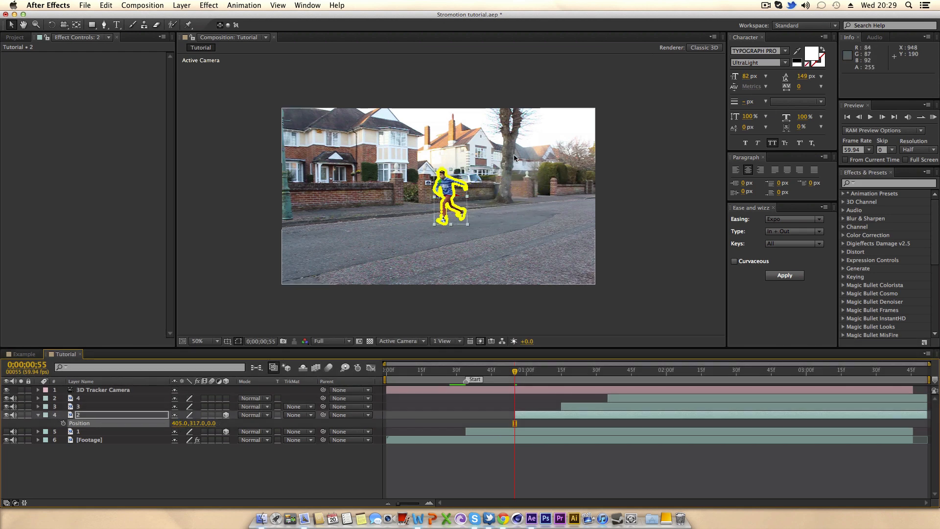
scroll(456, 171, "up", 3)
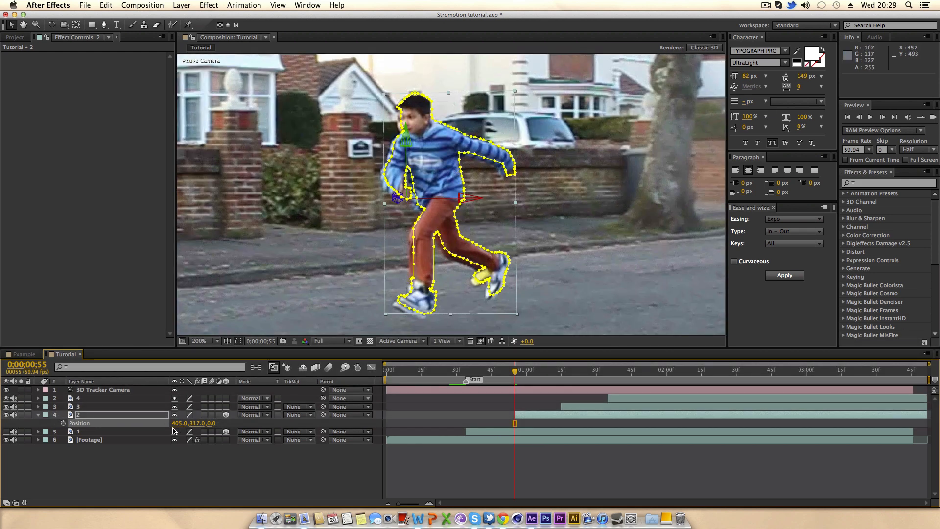
left_click_drag(175, 424, 197, 425)
left_click(311, 468)
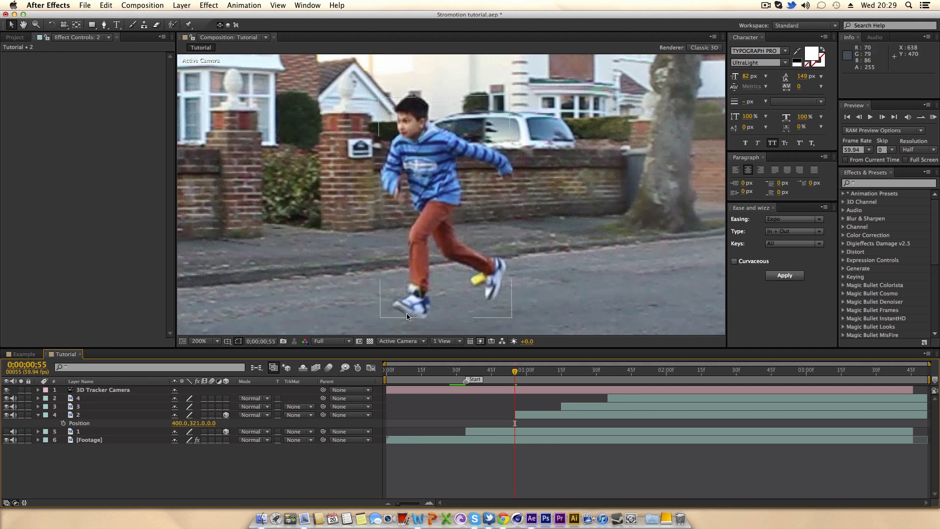
left_click(37, 414)
Make layer 1 visible again, check both copies by scrubbing, and move the playhead to layer 3's first frame, 0;00;01;15.
scroll(431, 204, "down", 2)
scroll(431, 205, "down", 2)
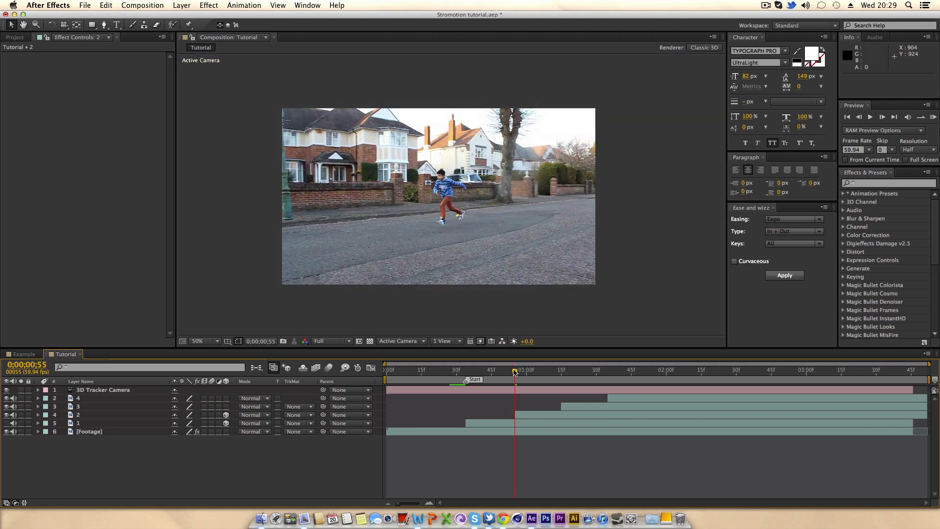
left_click_drag(514, 372, 502, 380)
left_click_drag(540, 382, 562, 387)
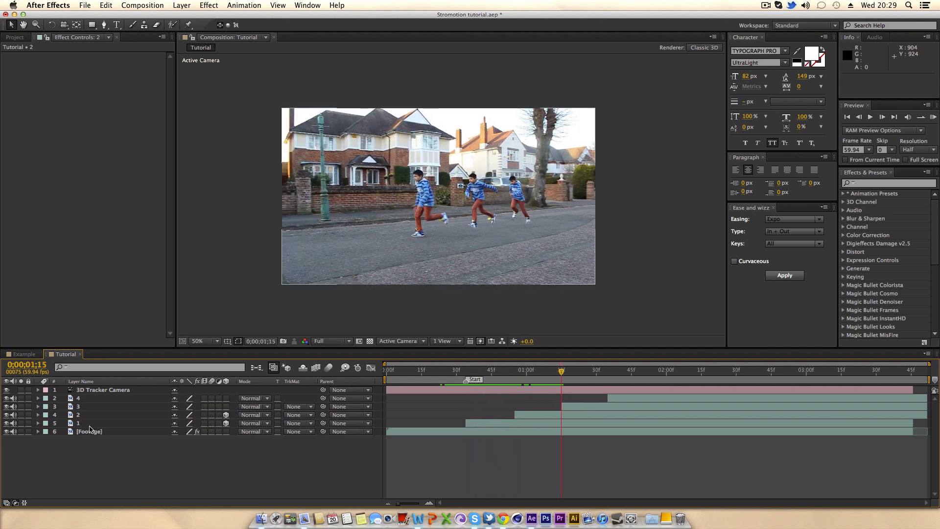
Turn layer 3 into a 3D layer and hide layers 1 and 2.
left_click(85, 407)
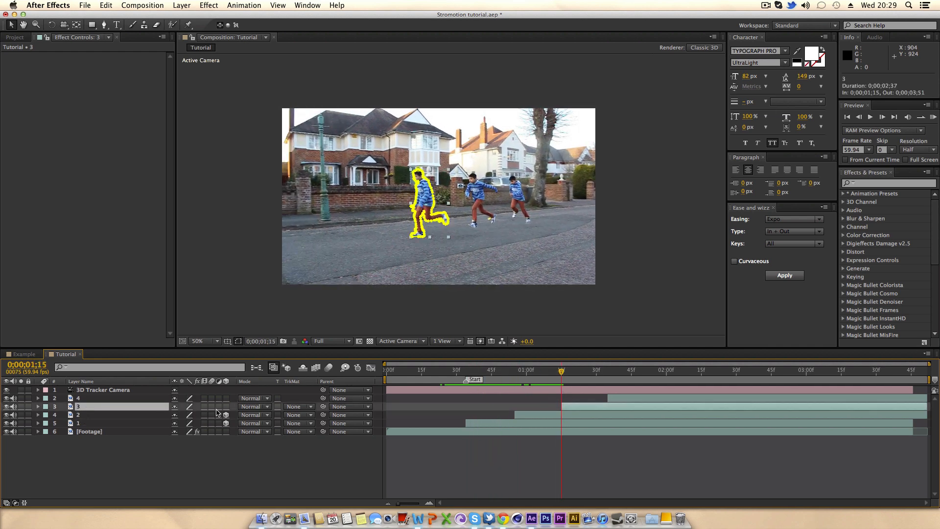
left_click(225, 407)
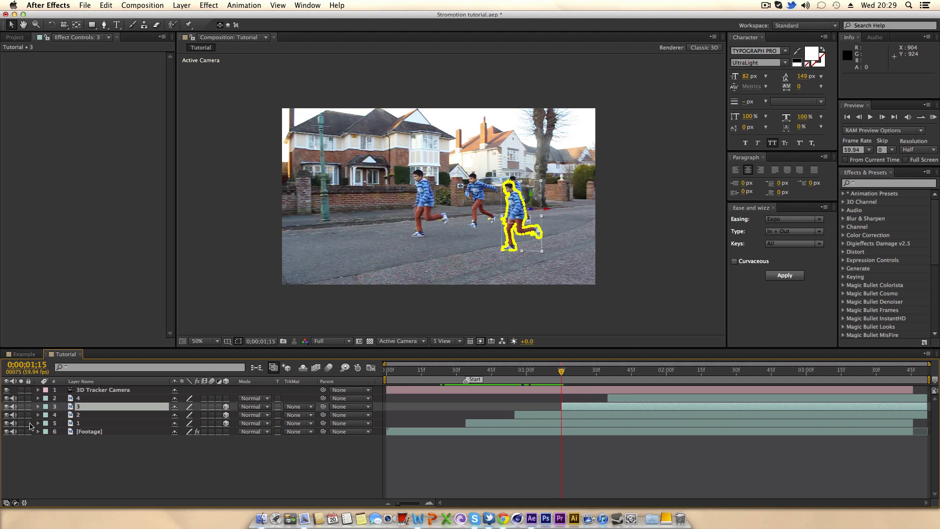
left_click(6, 414)
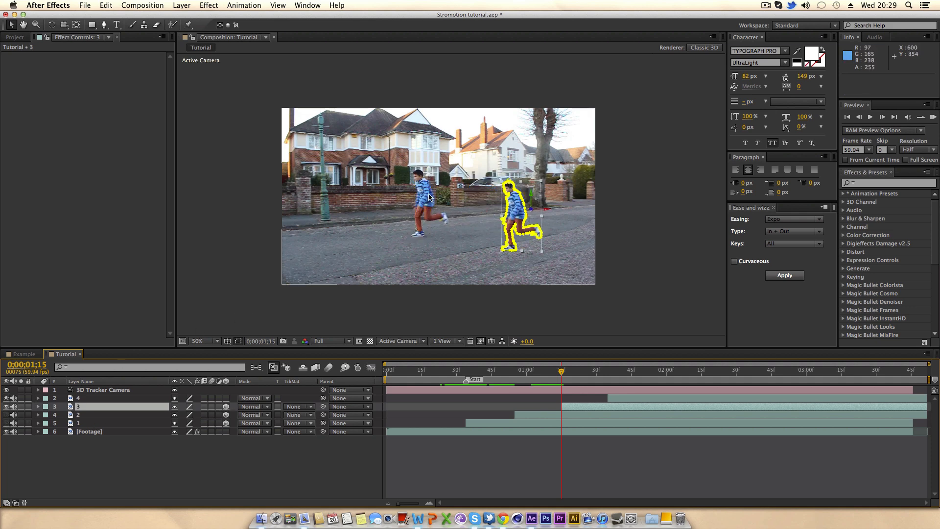
Move layer 3 along its X and Y axes onto the runner, to position 256.2, 313, 0, and deselect it.
scroll(438, 203, "up", 2)
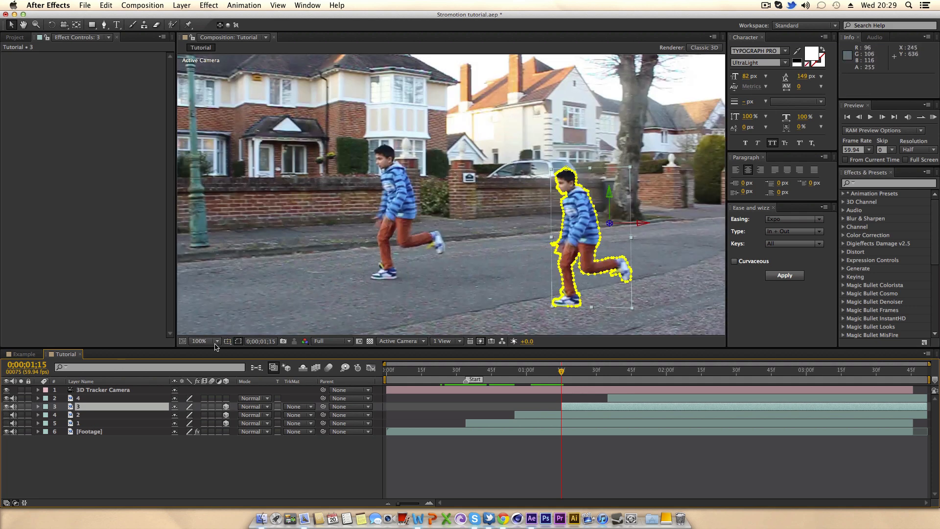
key("p")
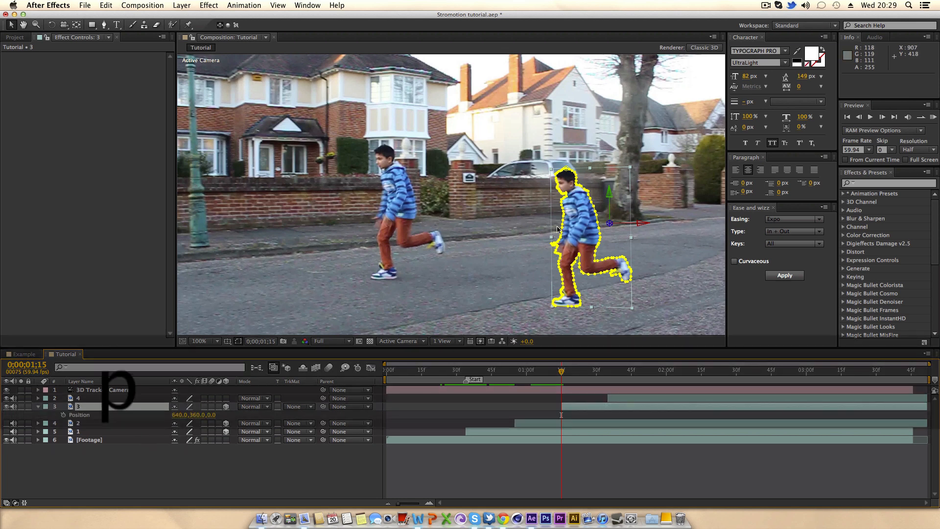
mouse_move(642, 223)
left_mouse_down()
mouse_move(462, 221)
mouse_move(429, 160)
mouse_move(428, 175)
left_mouse_up()
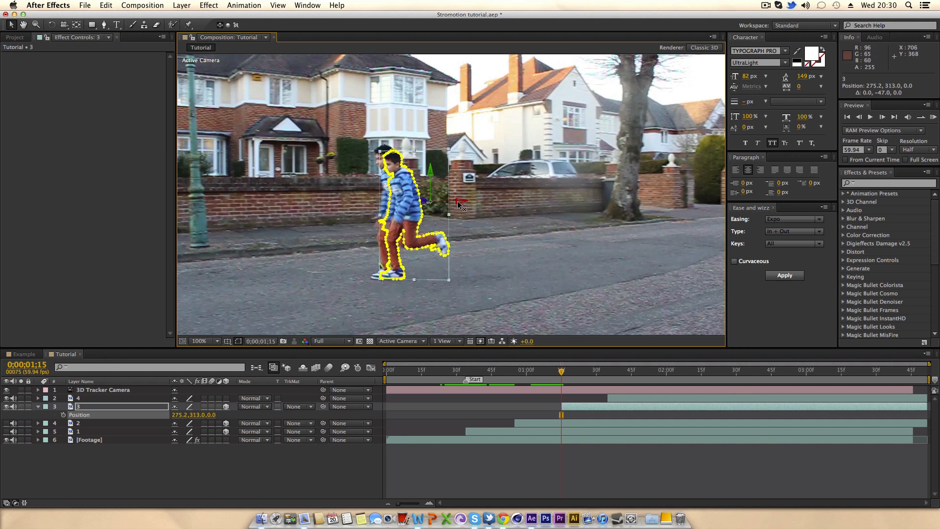
left_click_drag(460, 205, 450, 205)
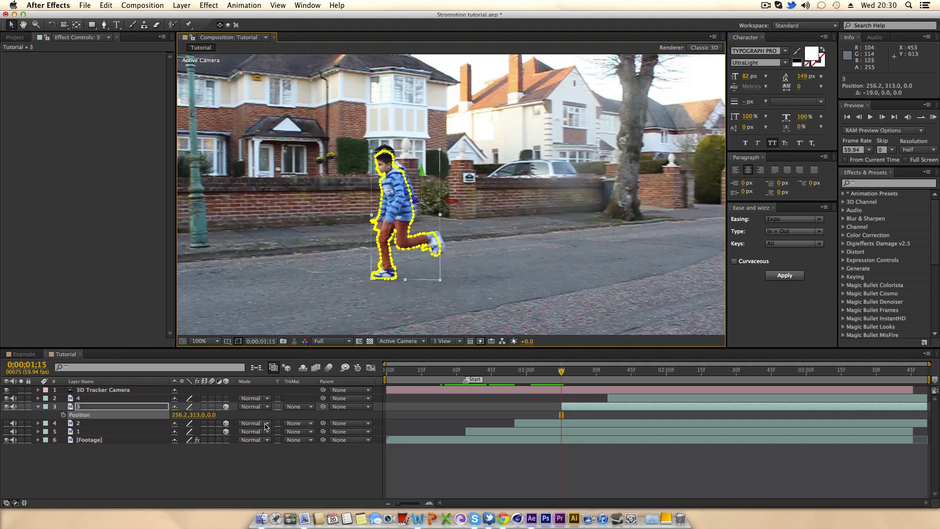
left_click(224, 471)
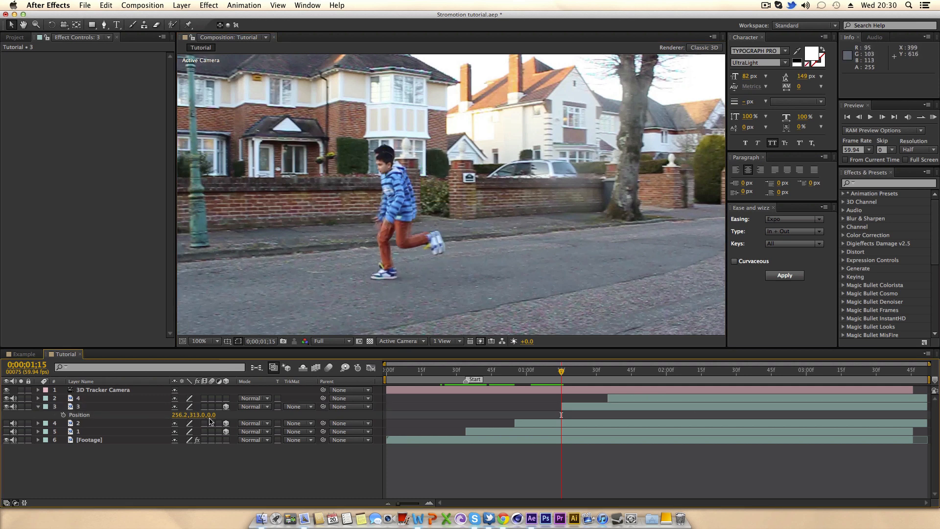
Set layer 3's Z position to -60 and shift it along X to 279.2 to realign it with the runner.
left_click_drag(212, 414, 181, 414)
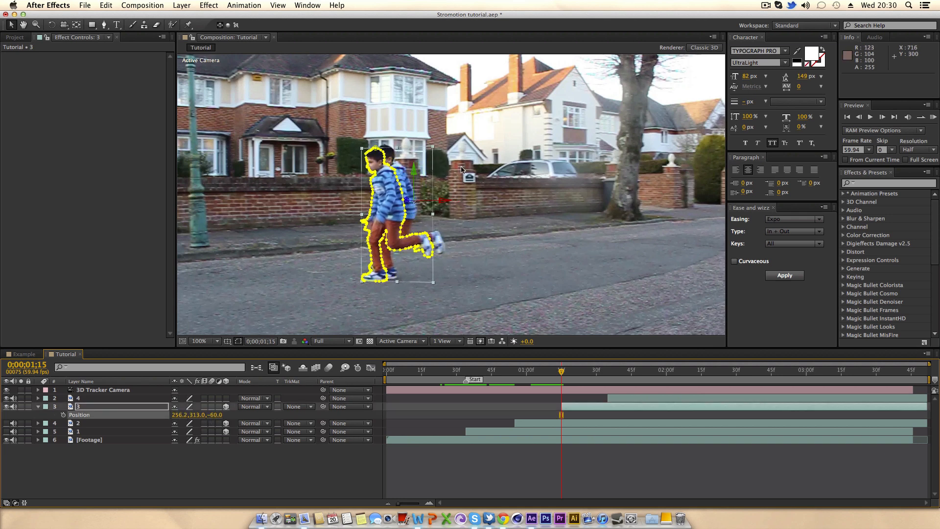
left_click(443, 201)
left_click_drag(442, 202, 454, 204)
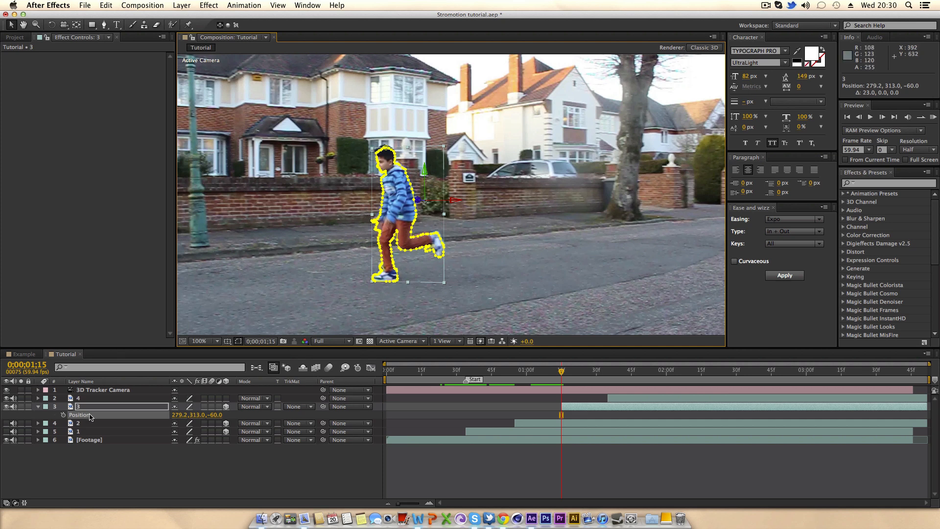
Set layer 3's Y orientation to 354°, nudge it up along Y to position 279.2, 309, -60, and collapse its properties.
key("r")
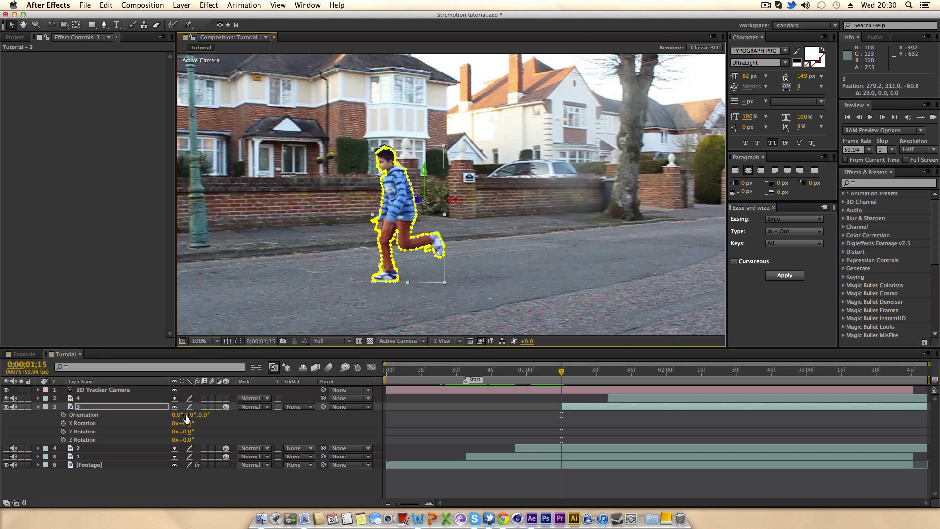
left_click_drag(187, 417, 186, 414)
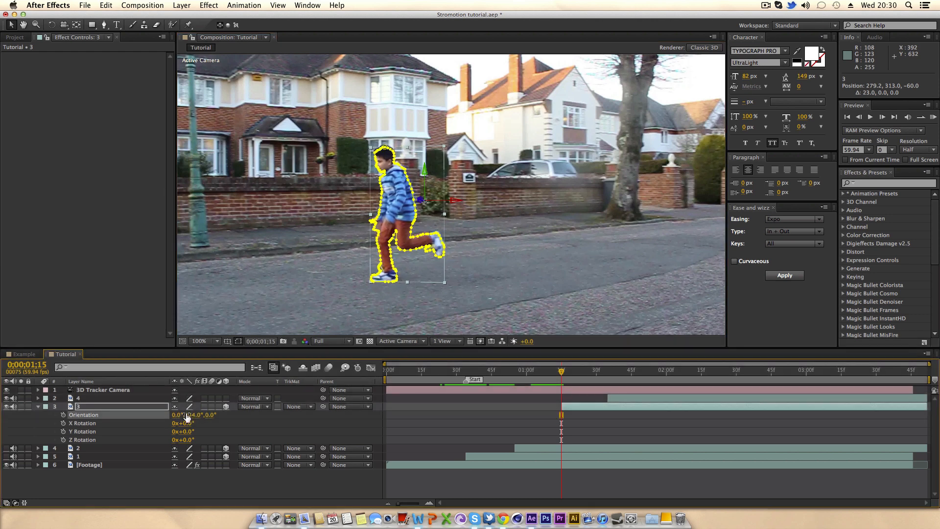
left_click(245, 479)
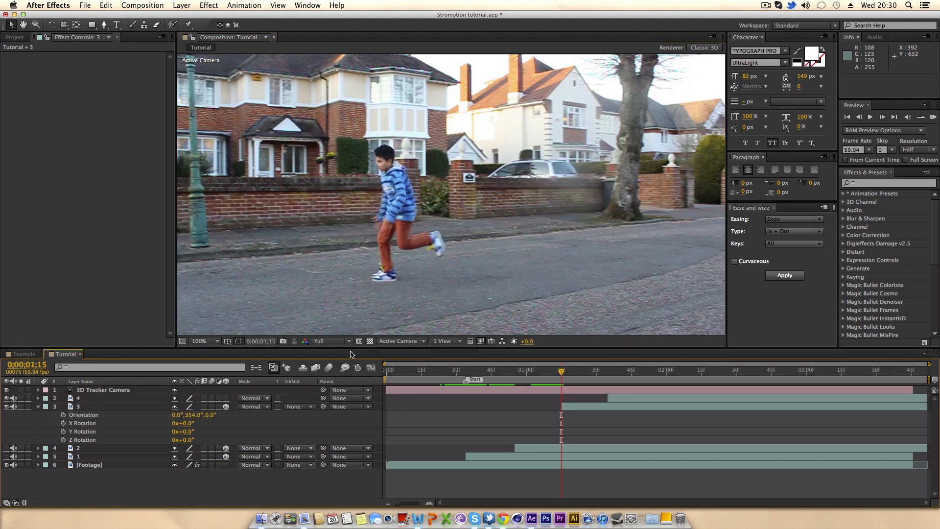
left_click(128, 409)
left_click_drag(428, 176, 427, 175)
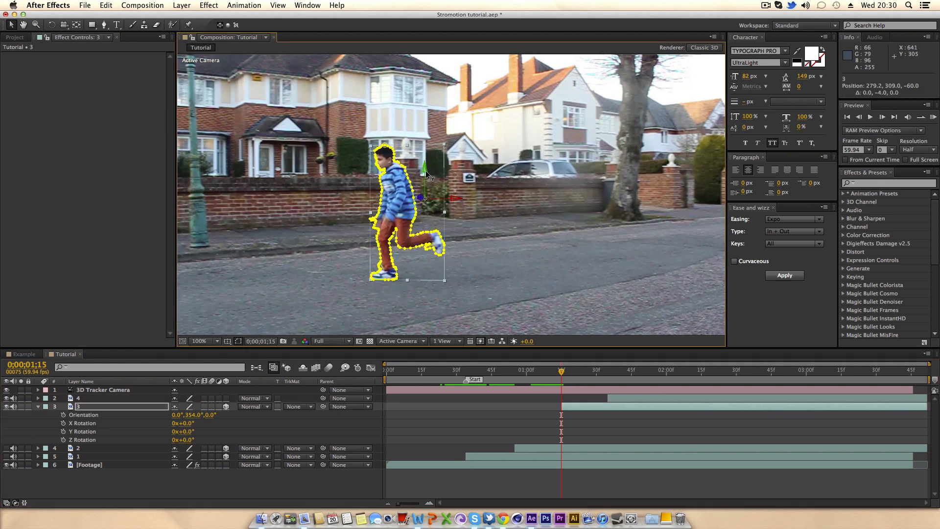
left_click(216, 481)
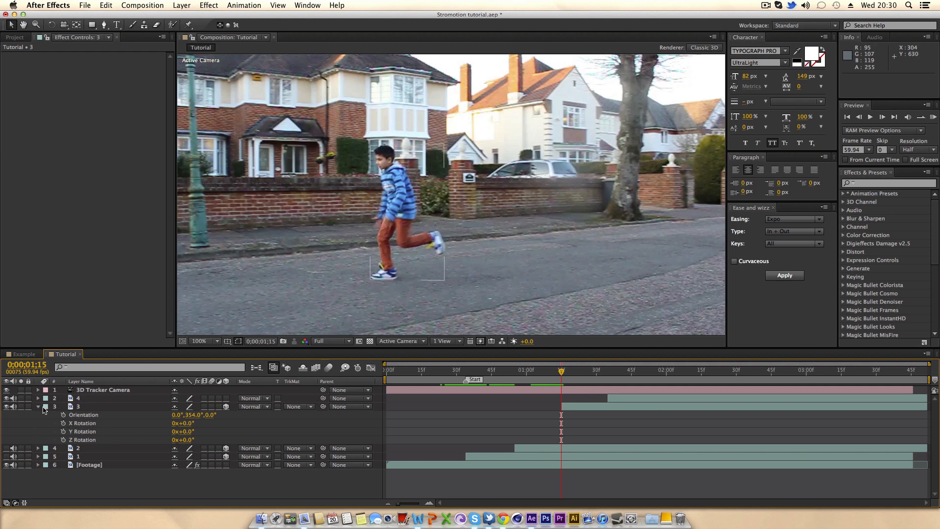
left_click(39, 407)
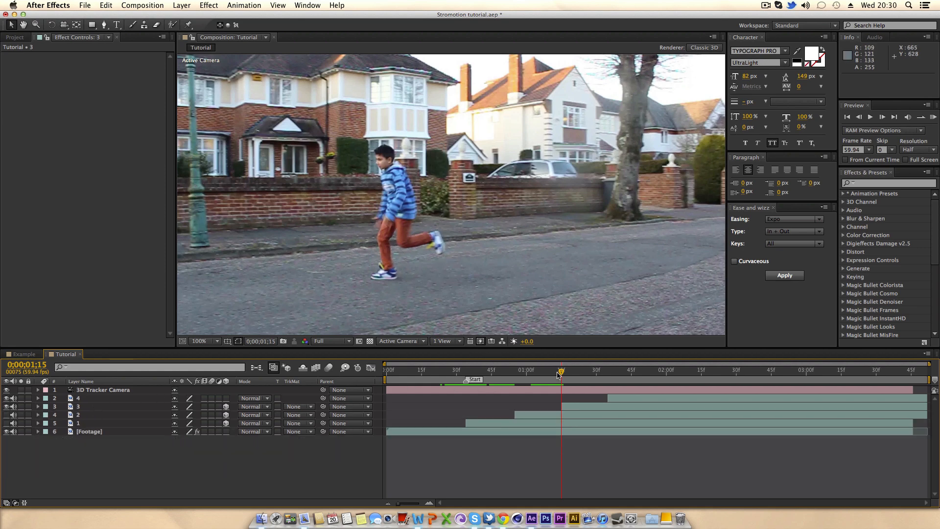
Check layer 3 by scrubbing, hide it, and move the playhead to layer 4's first frame, 0;00;01;35.
left_click_drag(559, 374, 589, 372)
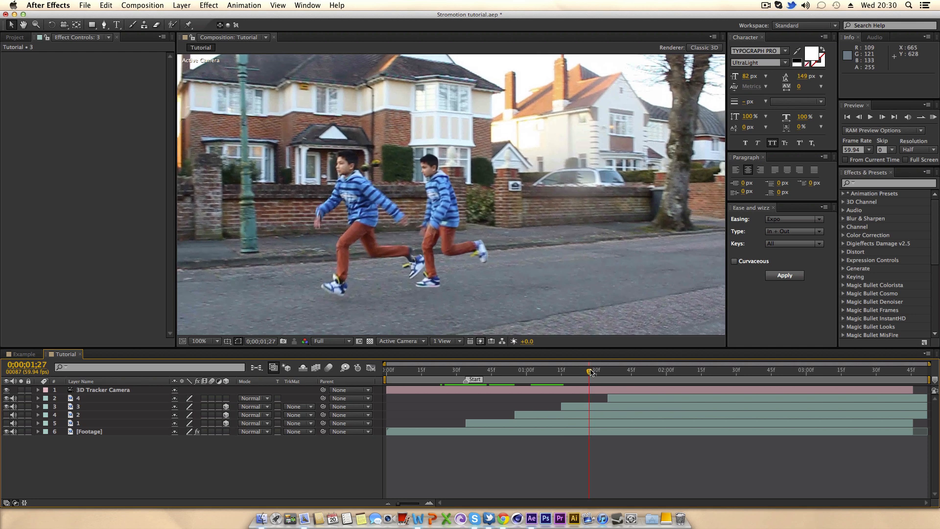
left_click(6, 406)
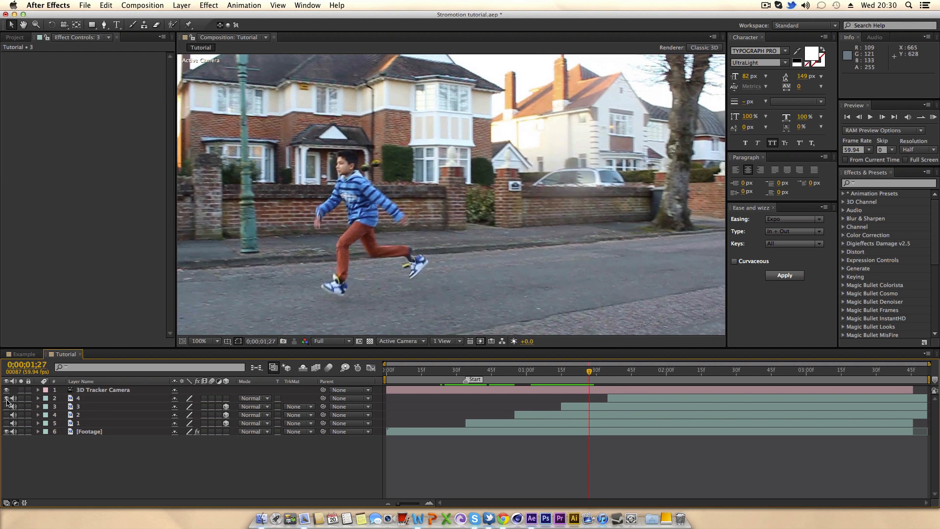
left_click_drag(604, 374, 608, 372)
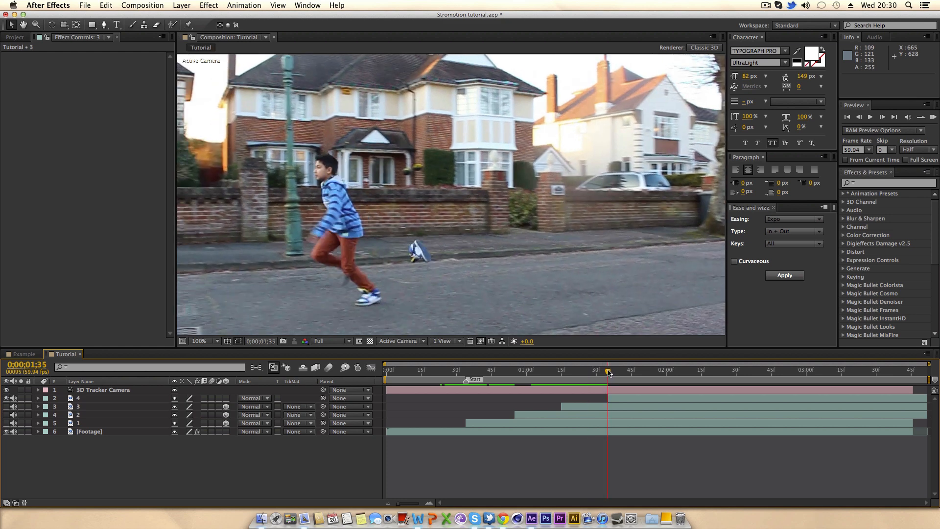
Turn layer 4 into a 3D layer and move it along X and Y towards the runner, to position 50.3, 303.2, 0.
left_click(520, 398)
key("p")
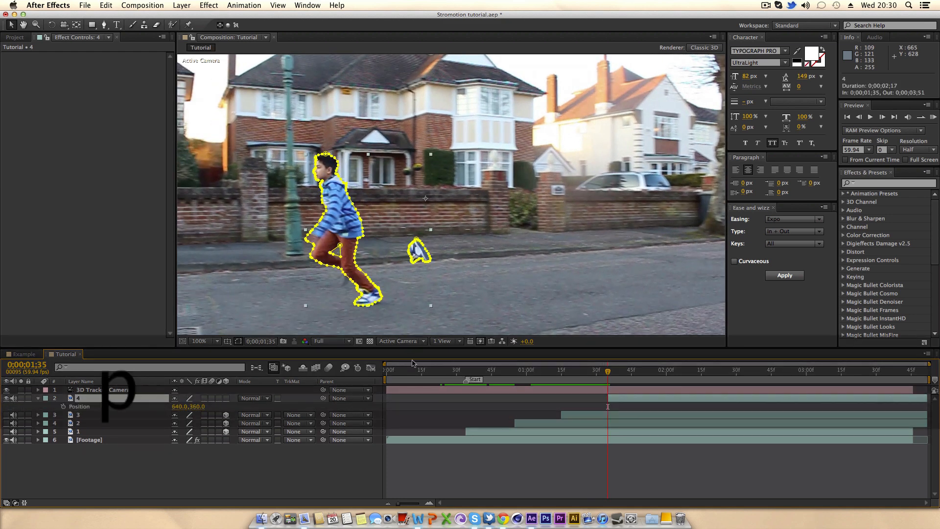
left_click(226, 397)
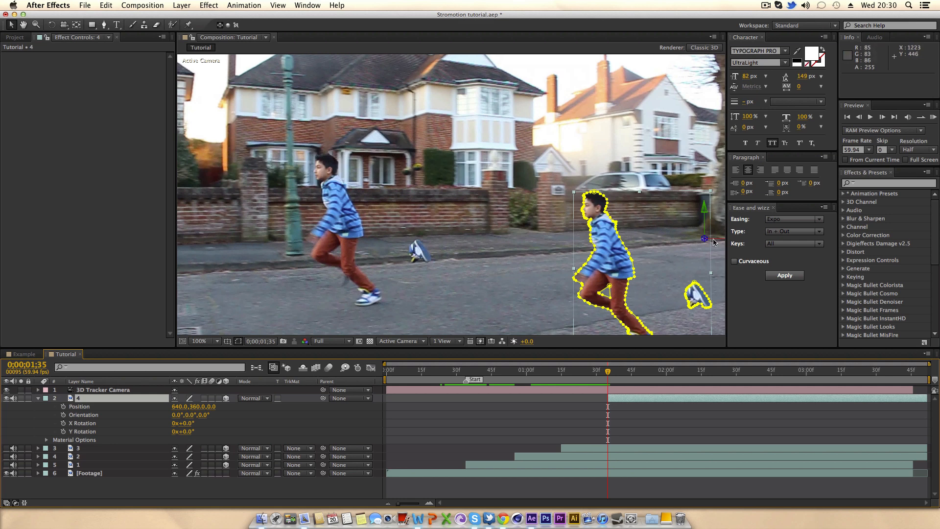
left_click_drag(720, 243, 439, 254)
left_click_drag(424, 211, 416, 169)
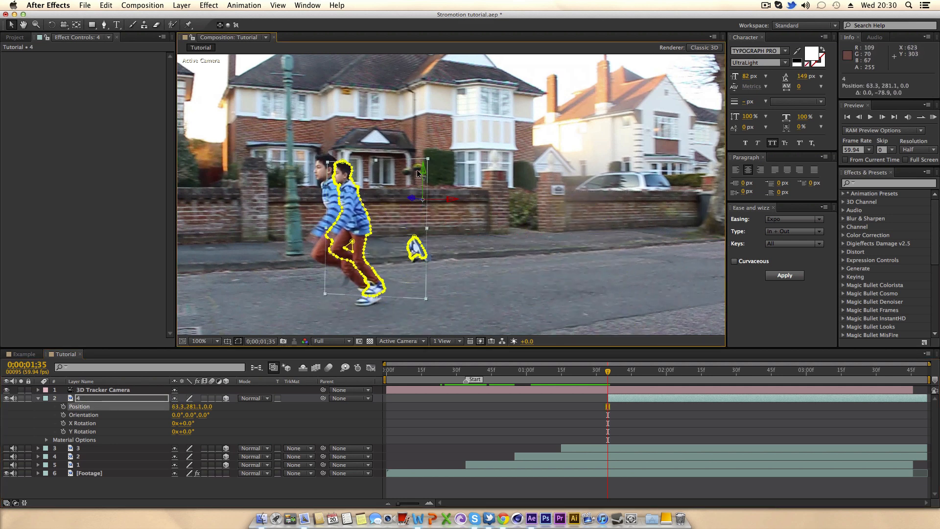
left_click_drag(451, 208, 417, 183)
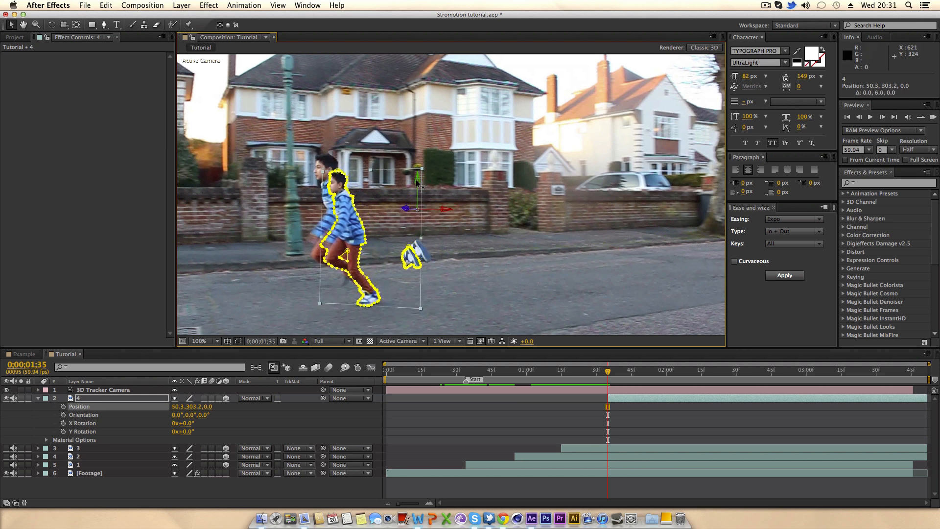
Set layer 4's Y orientation to 328° and realign it with the runner at position 86.8, 289, -54.3, deselecting and collapsing it.
left_click_drag(194, 407, 174, 414)
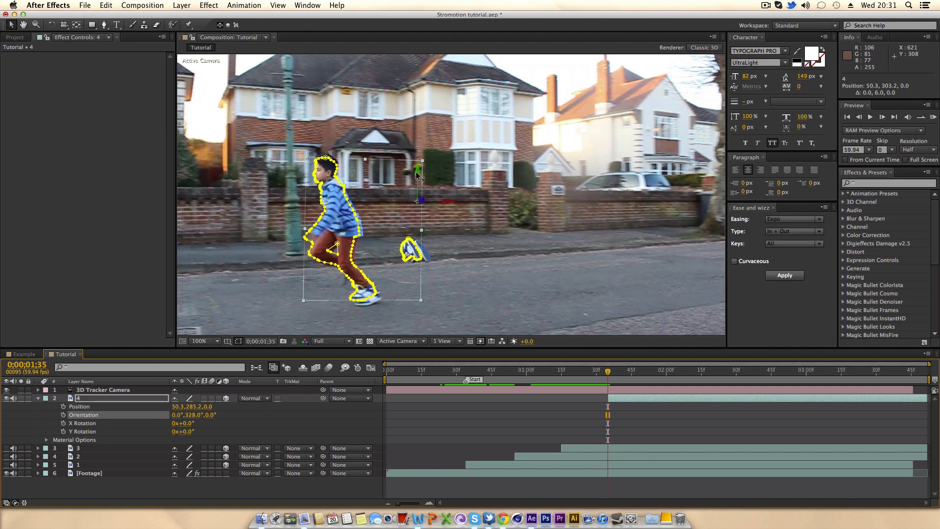
left_click_drag(417, 175, 417, 179)
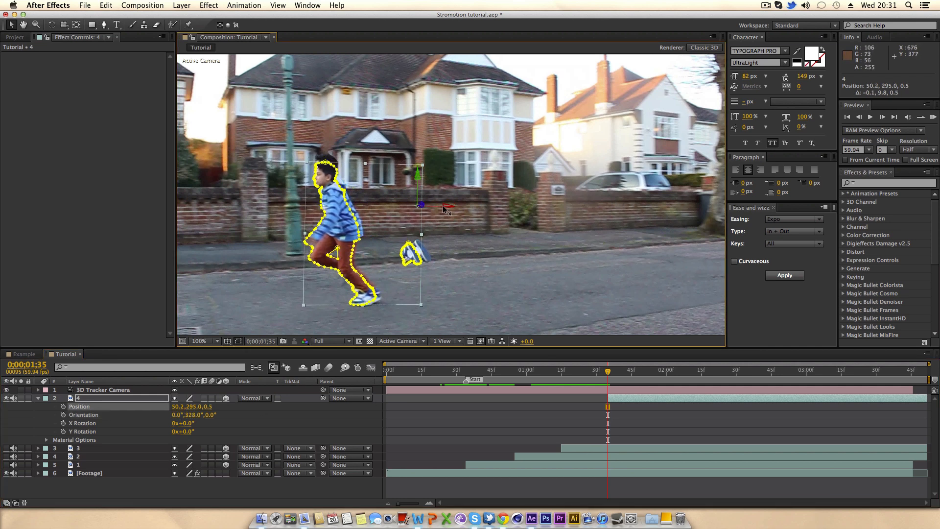
left_click_drag(443, 209, 448, 209)
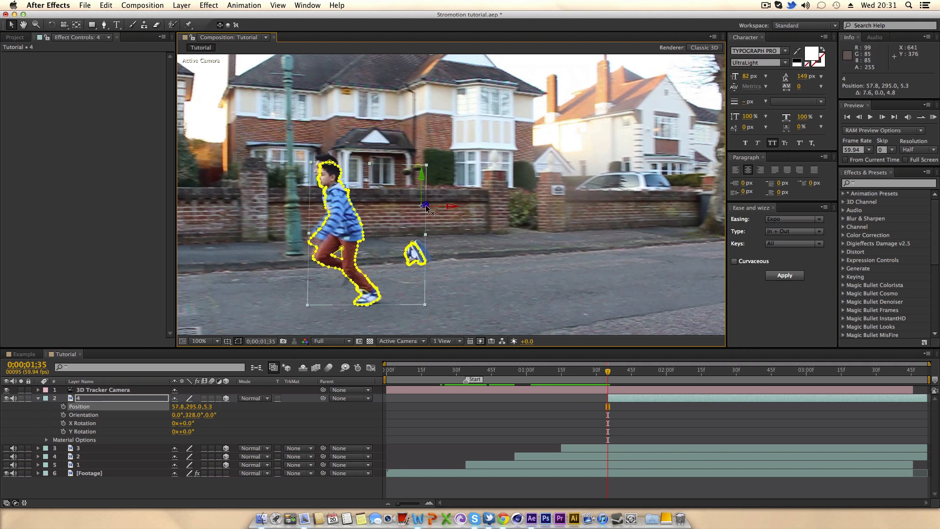
left_click_drag(453, 206, 425, 174)
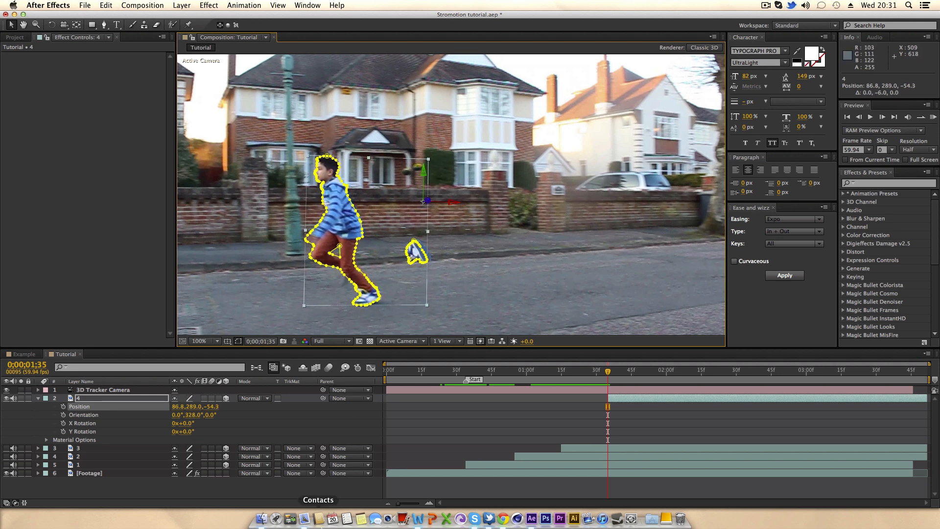
left_click(409, 431)
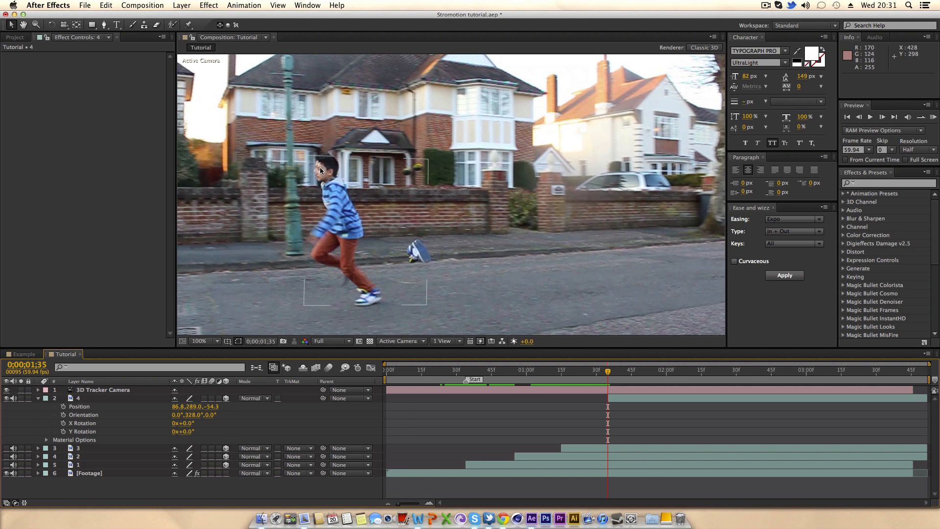
left_click(38, 398)
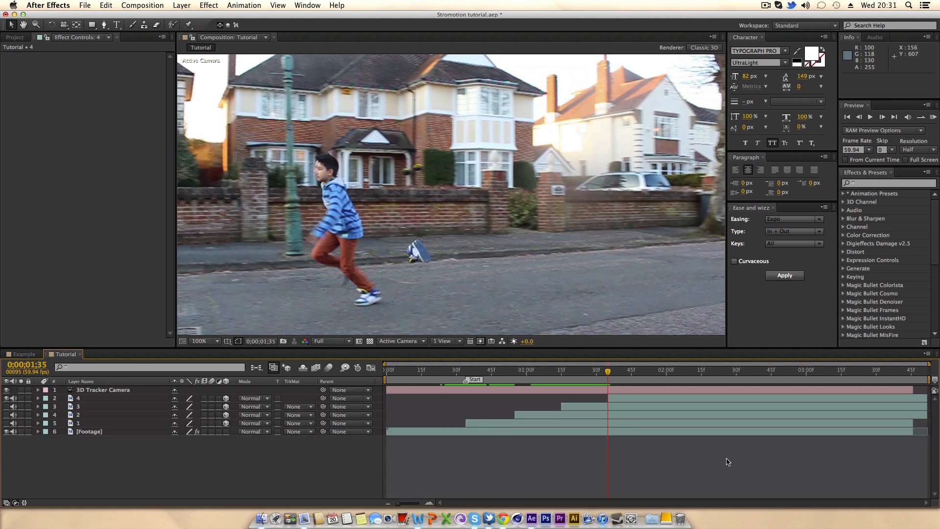
Check layer 4 by scrubbing to 0;00;01;53, and make layers 1, 2 and 3 visible again.
left_click_drag(608, 371, 650, 372)
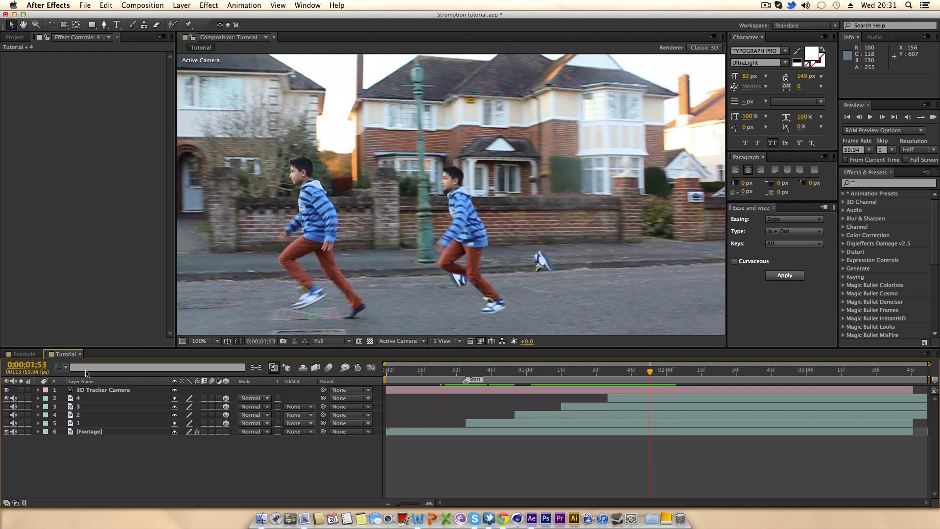
key("comma")
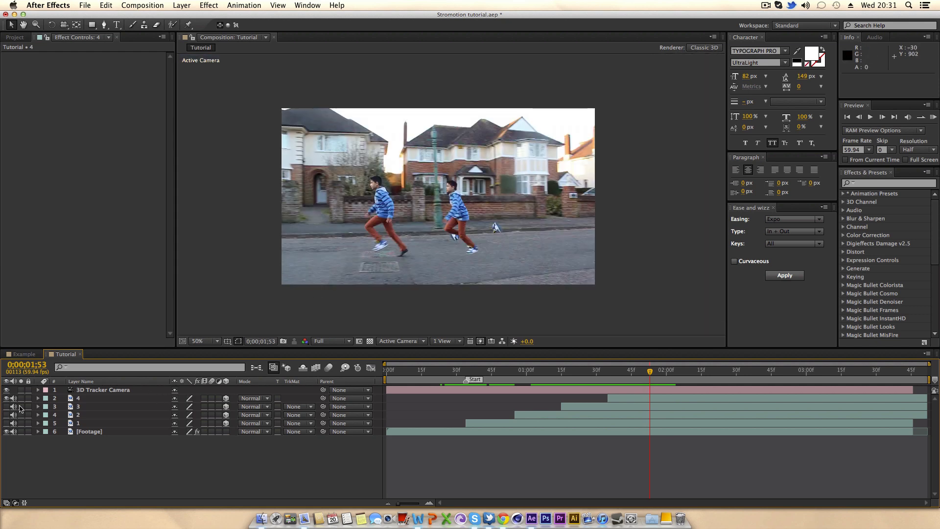
left_click_drag(6, 415, 6, 423)
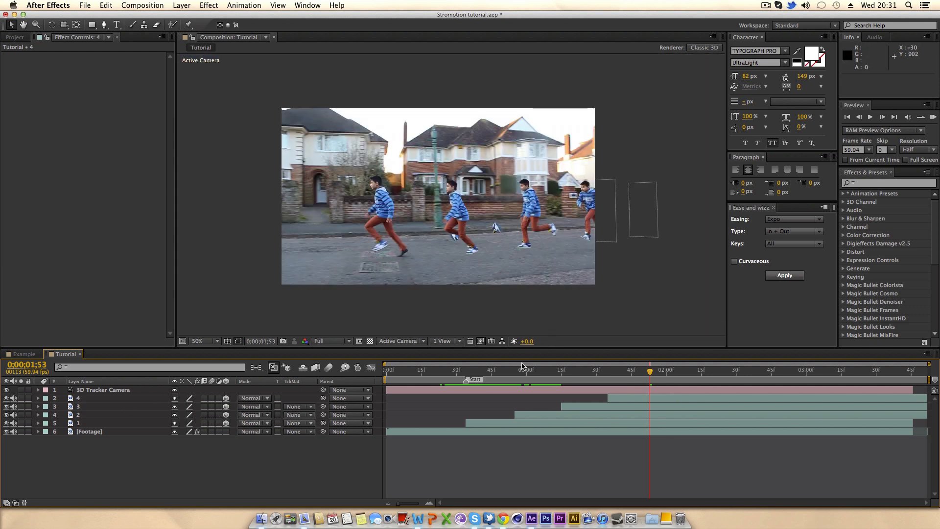
Scrub back through the shot and examine the runner copies, including a close-up of their feet against the road.
left_click_drag(650, 374, 557, 378)
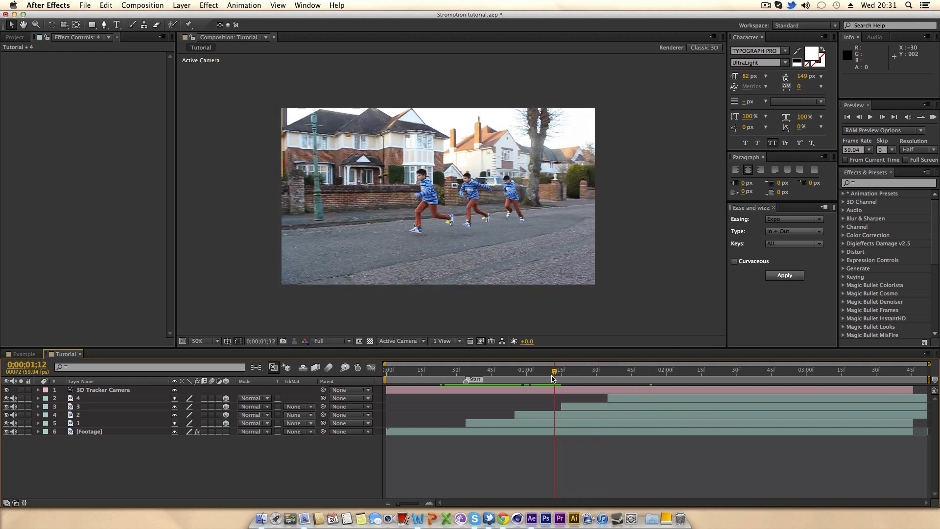
scroll(430, 247, "down", 2)
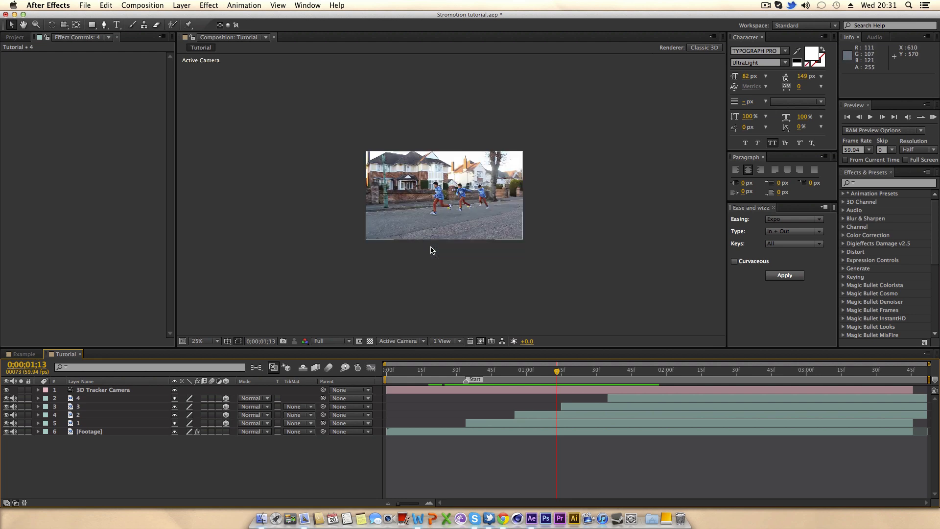
scroll(430, 246, "up", 4)
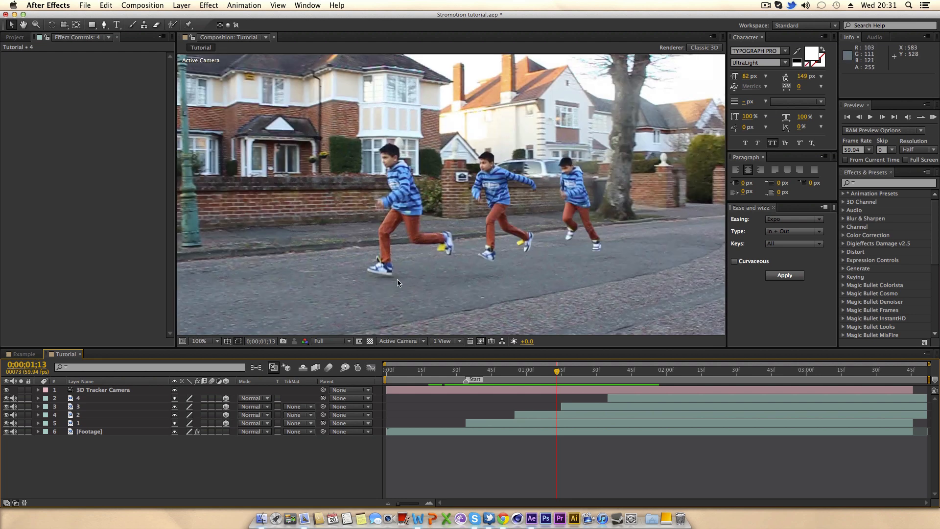
scroll(397, 282, "up", 1)
scroll(517, 263, "up", 1)
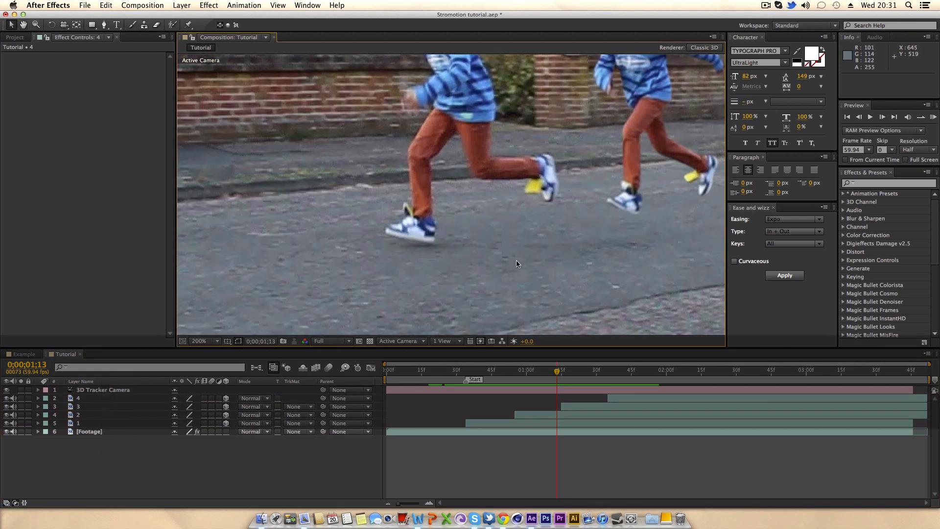
mouse_move(557, 375)
left_mouse_down()
mouse_move(601, 375)
mouse_move(557, 368)
left_mouse_up()
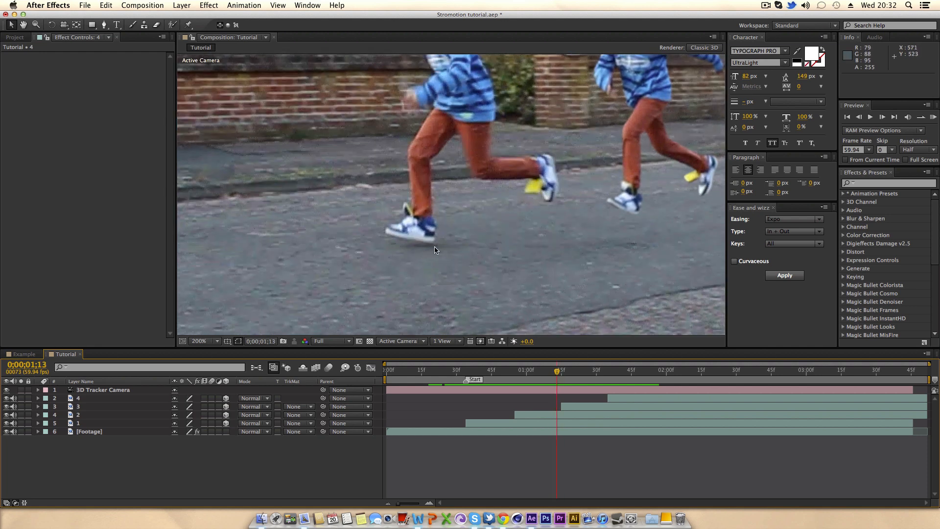
scroll(435, 250, "down", 2)
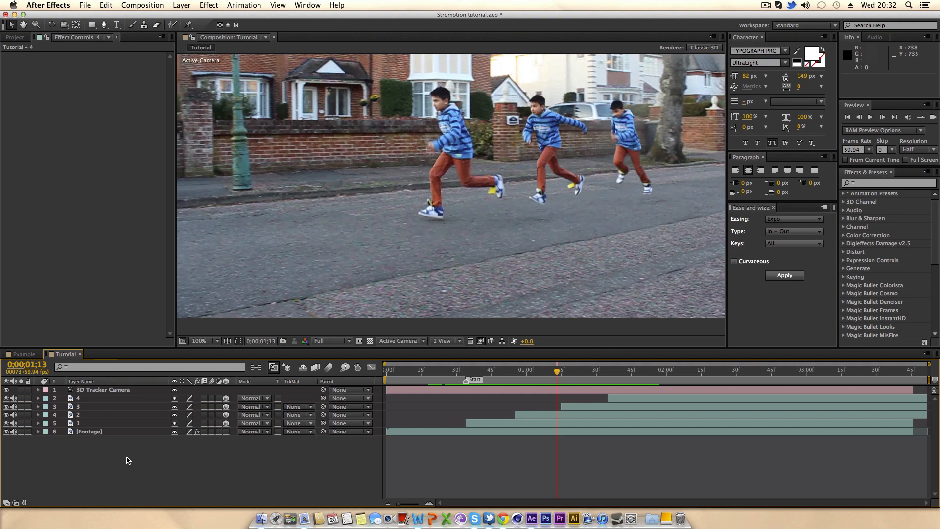
scroll(470, 201, "down", 1)
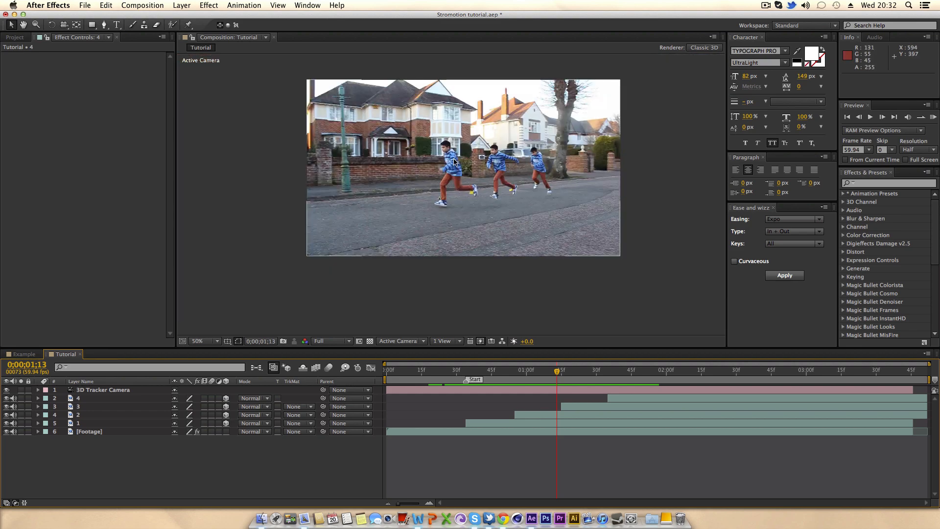
left_click_drag(455, 180, 454, 205)
left_click_drag(558, 373, 509, 359)
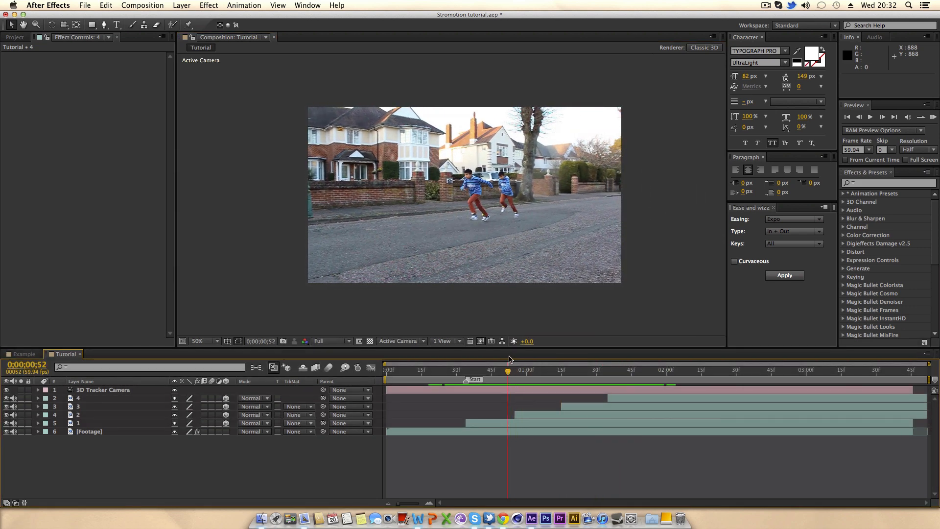
Switch to Chrome and play the "SKATE. by Baker" video on YouTube as a stromotion example.
key("alt+Right")
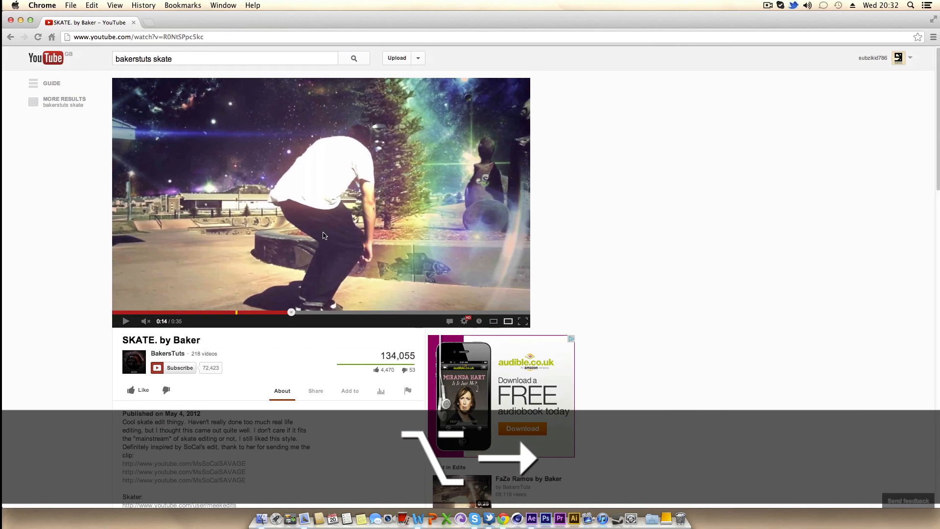
left_click(323, 235)
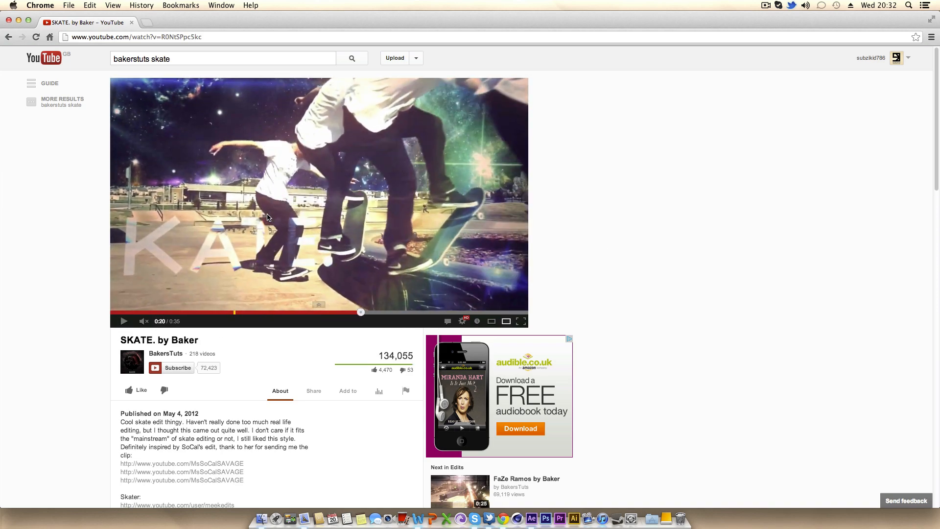
Return to After Effects and minimize the Stromotion tutorial project window.
key("alt+Left")
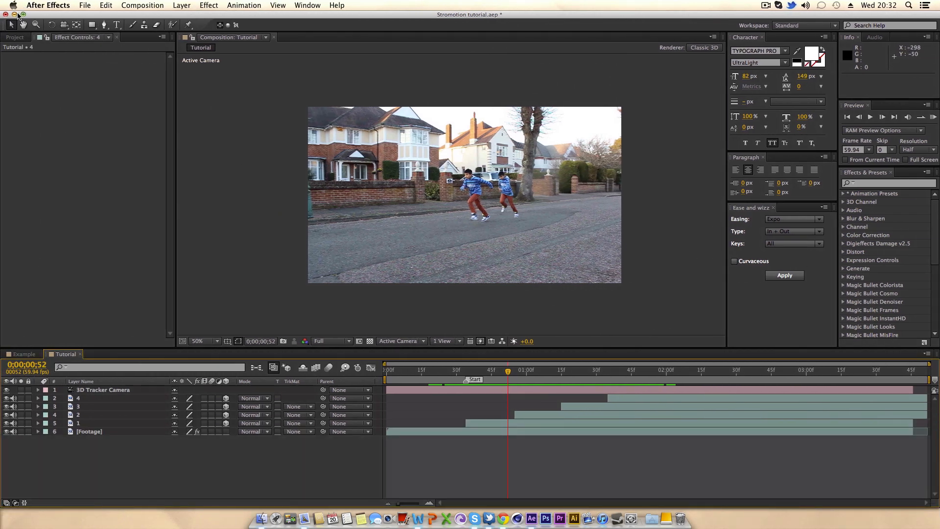
left_click(14, 15)
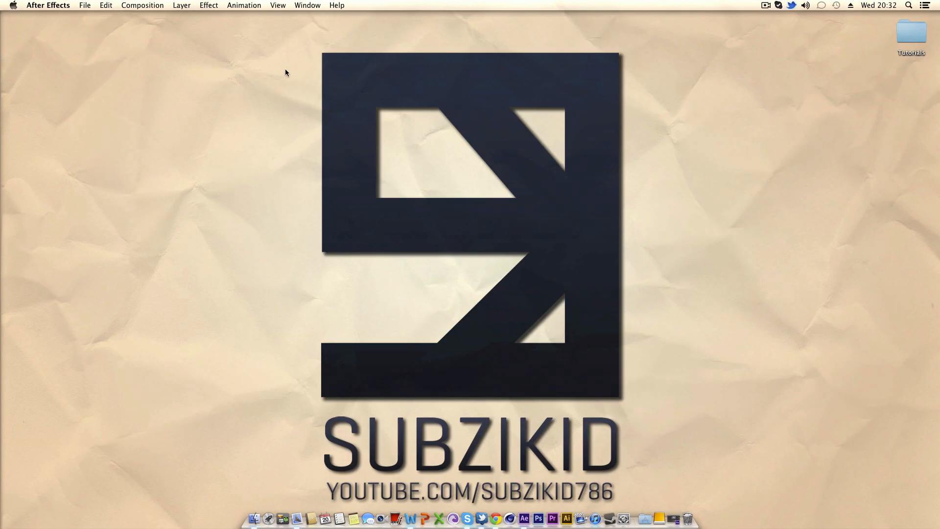